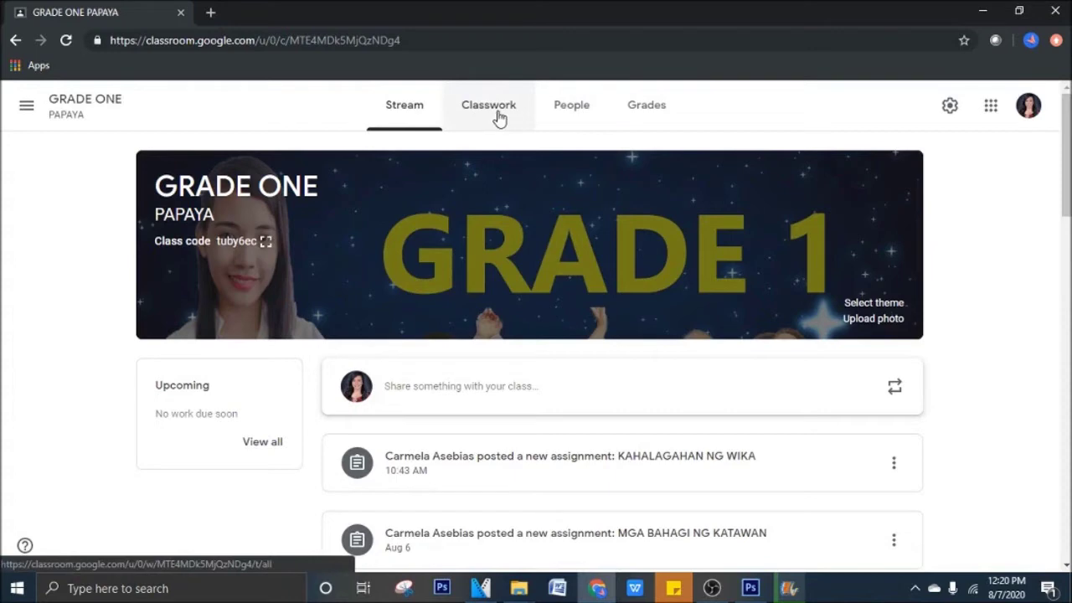
Step: Create a new Classroom assignment titled MGA KASAPI NG PAMILYA
click(498, 117)
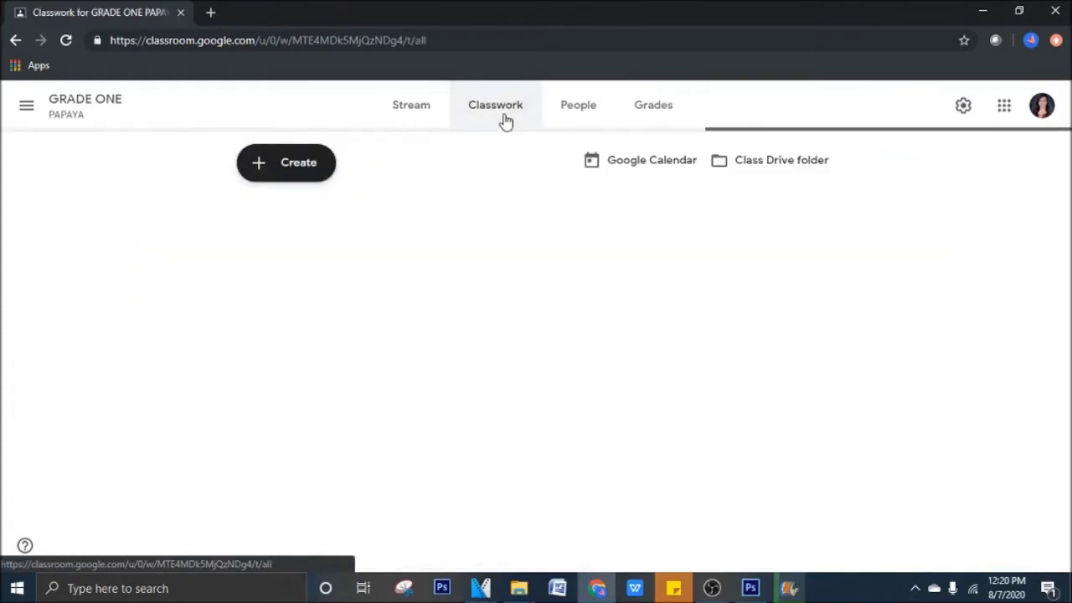
click(302, 172)
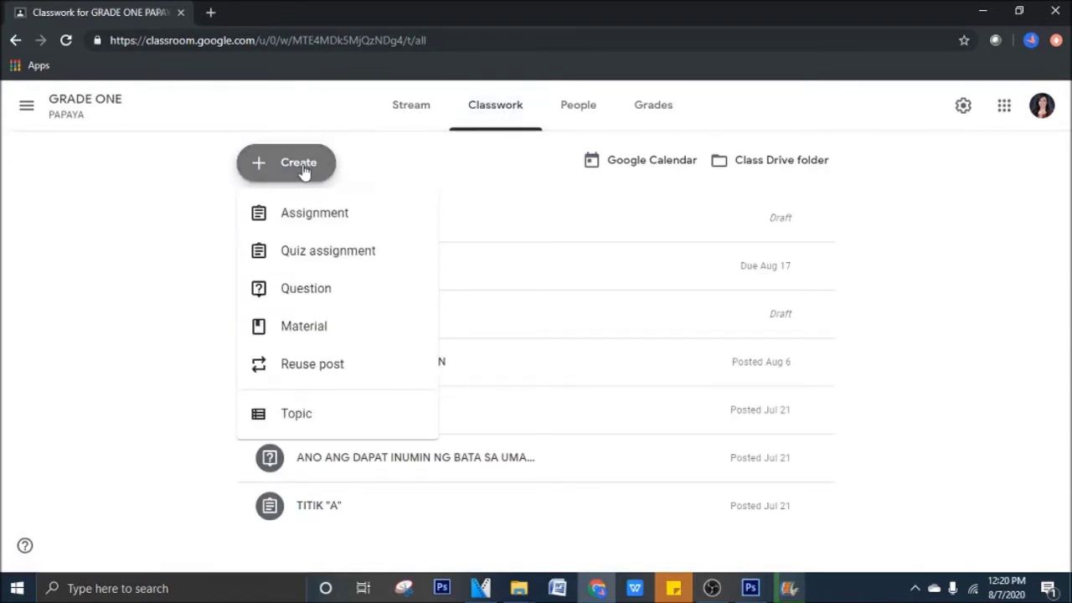
click(351, 213)
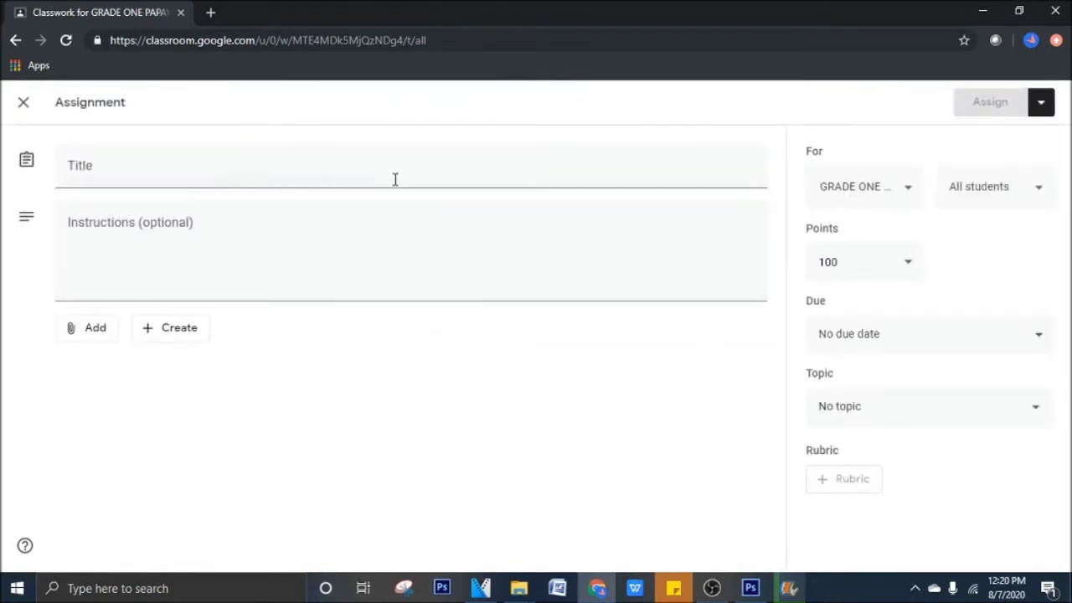
click(317, 172)
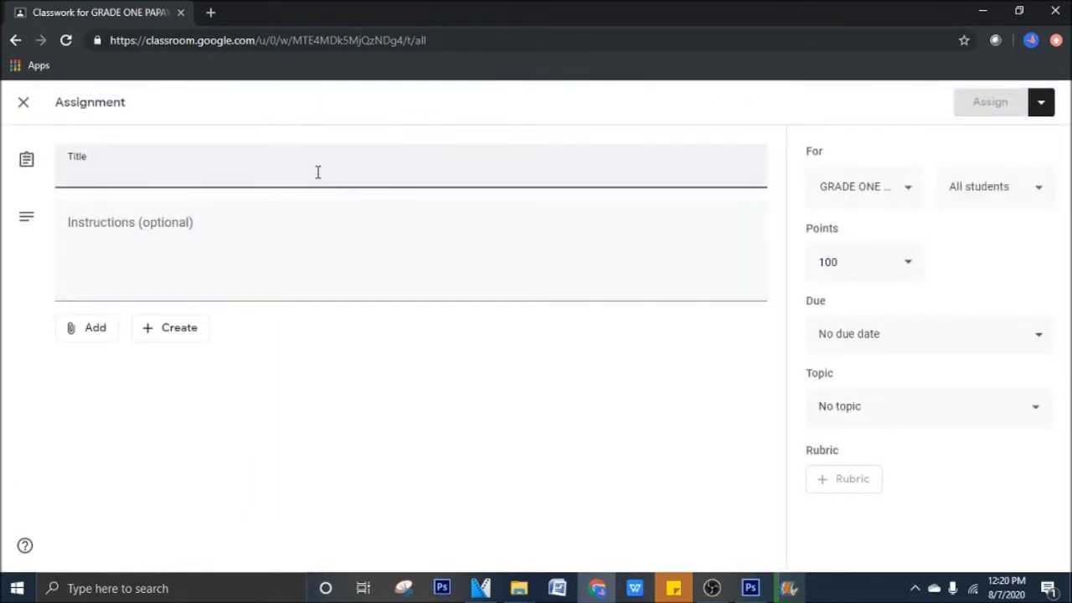
text(md)
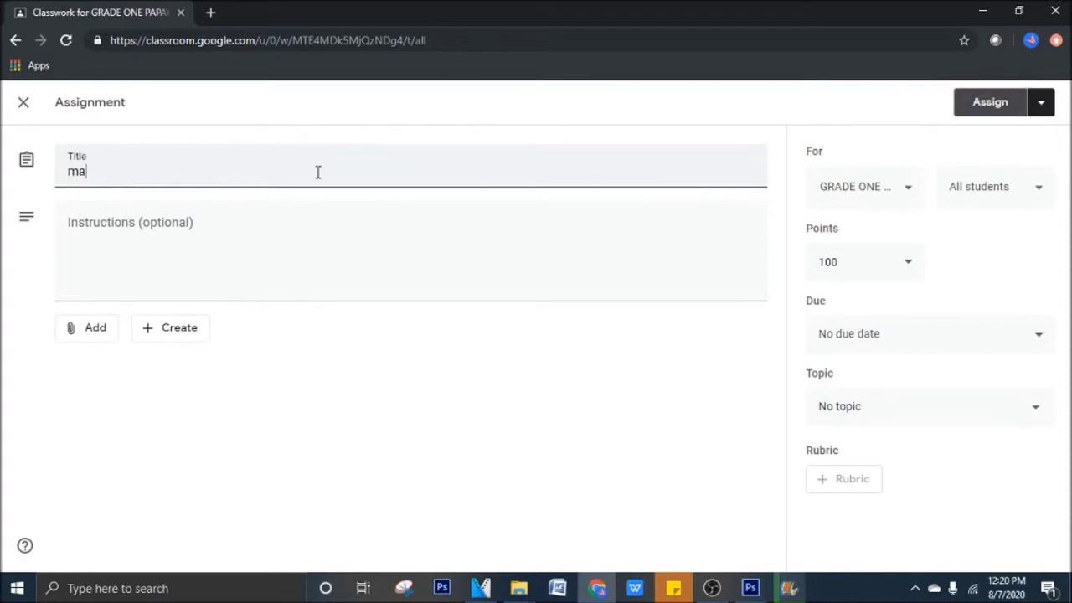
key(BackSpace)
key(BackSpace)
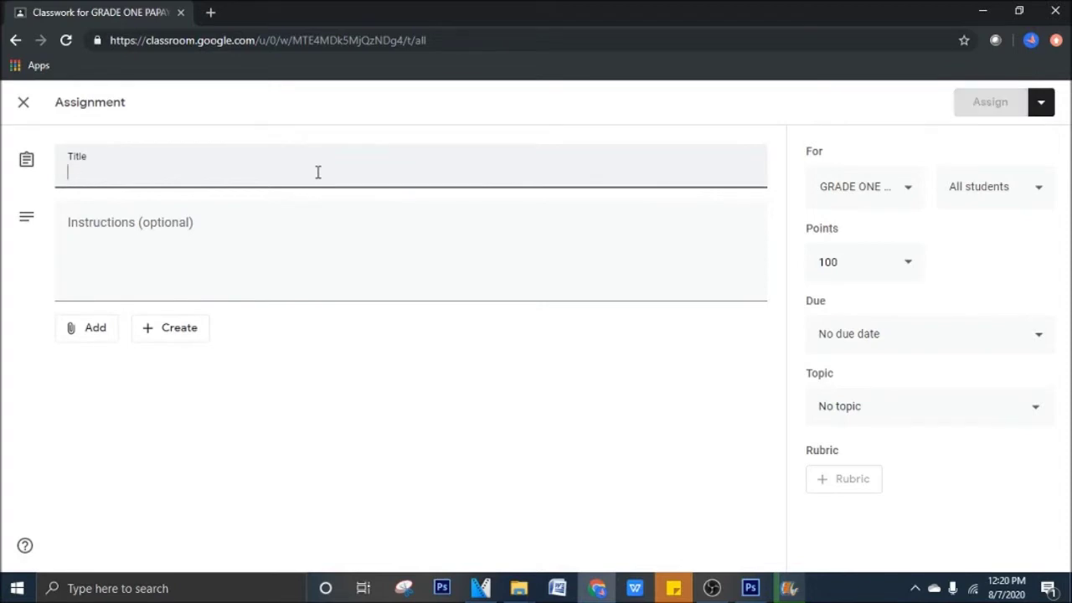
text(MGA KASAP)
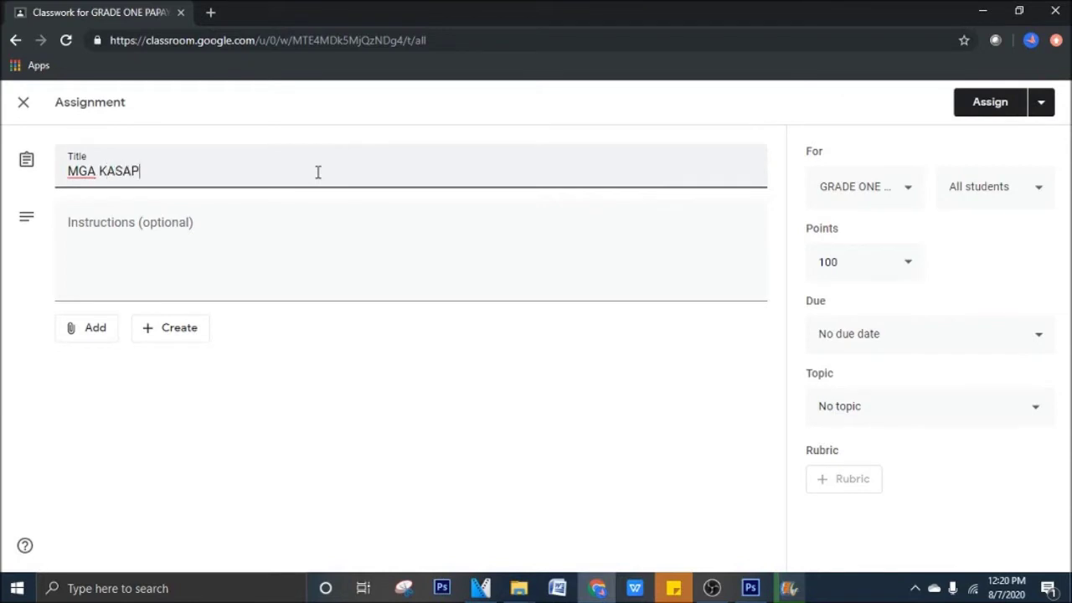
text(I NG PAMILYA)
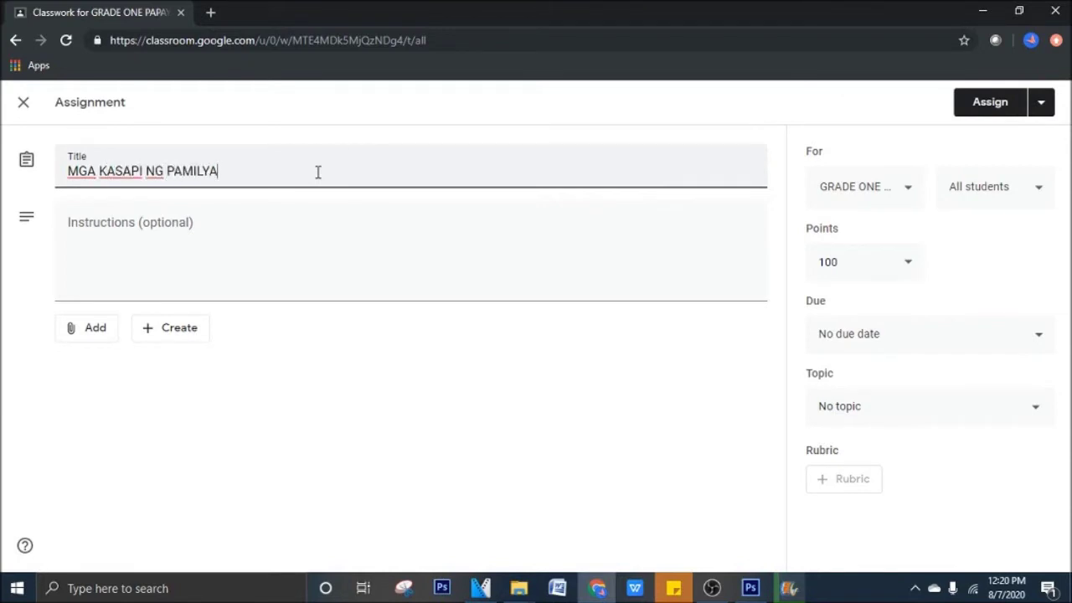
Step: Enter the instructions 'PILIIN O IBIGAY ANG TAMANG SAGOT SA BAWAT BILANG.'
click(274, 227)
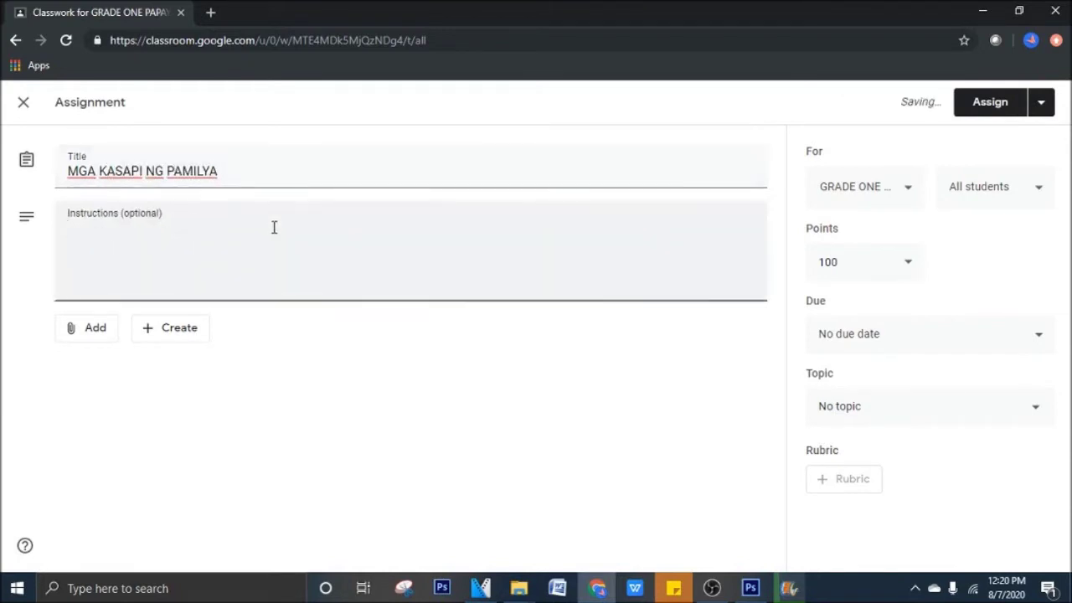
text(PILIIN AN)
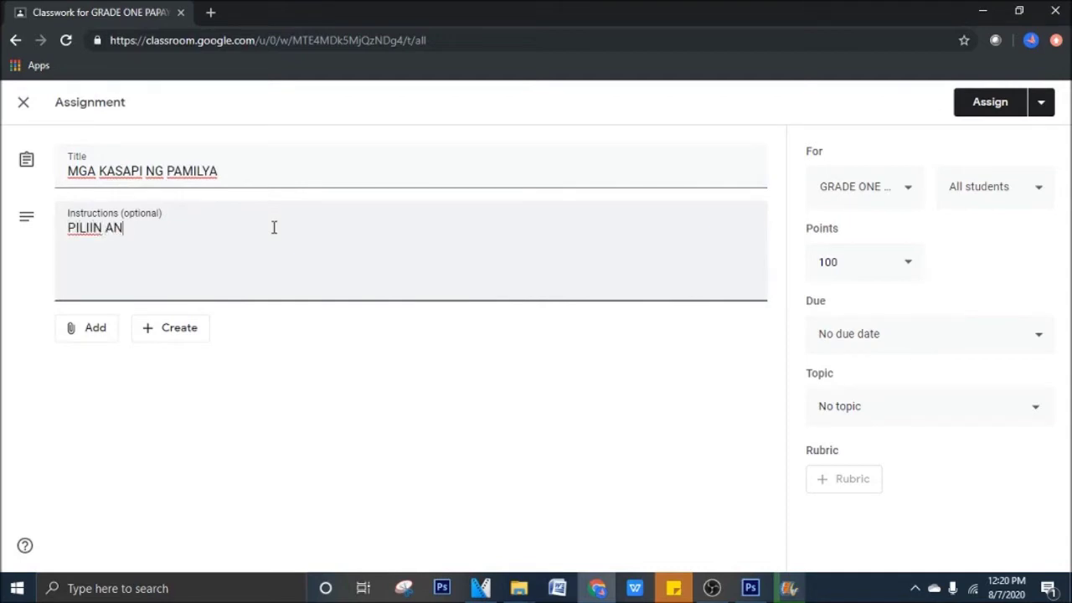
text(G TAMANG SAGOT)
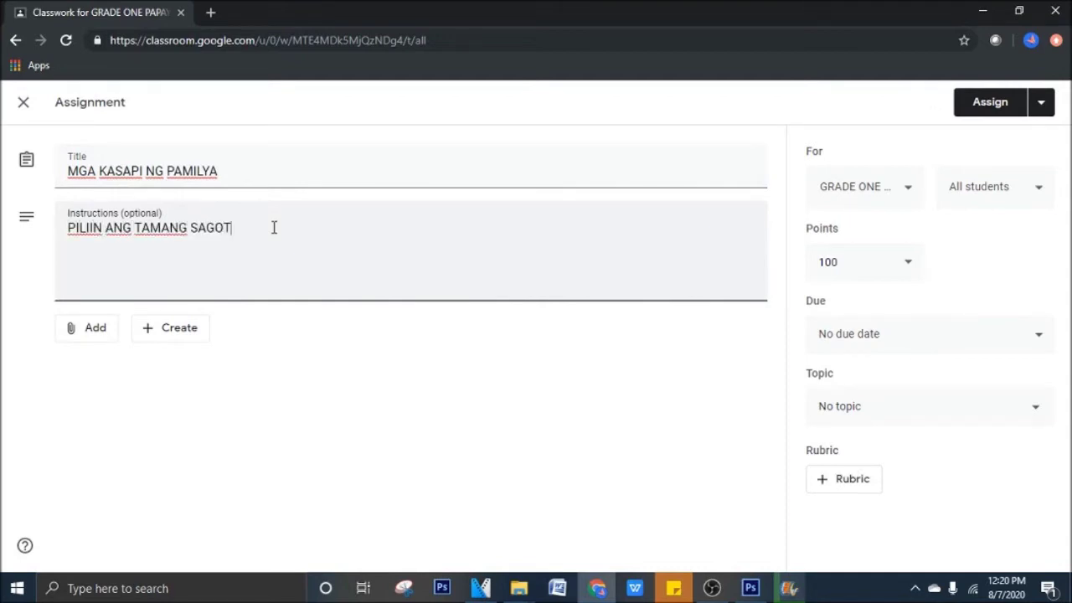
text( SA BAWAT BILANG.)
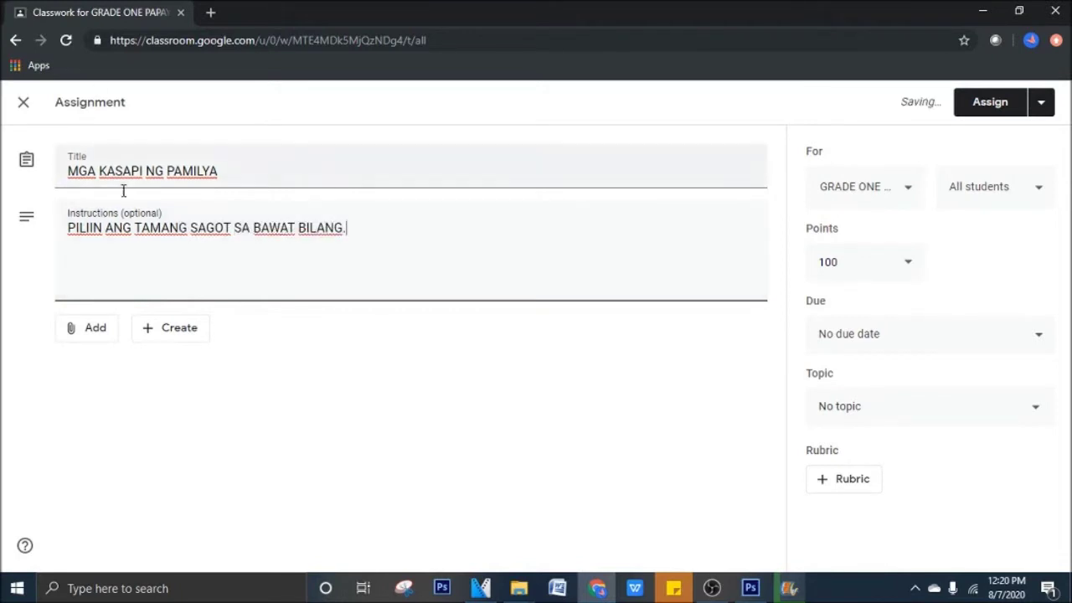
click(104, 231)
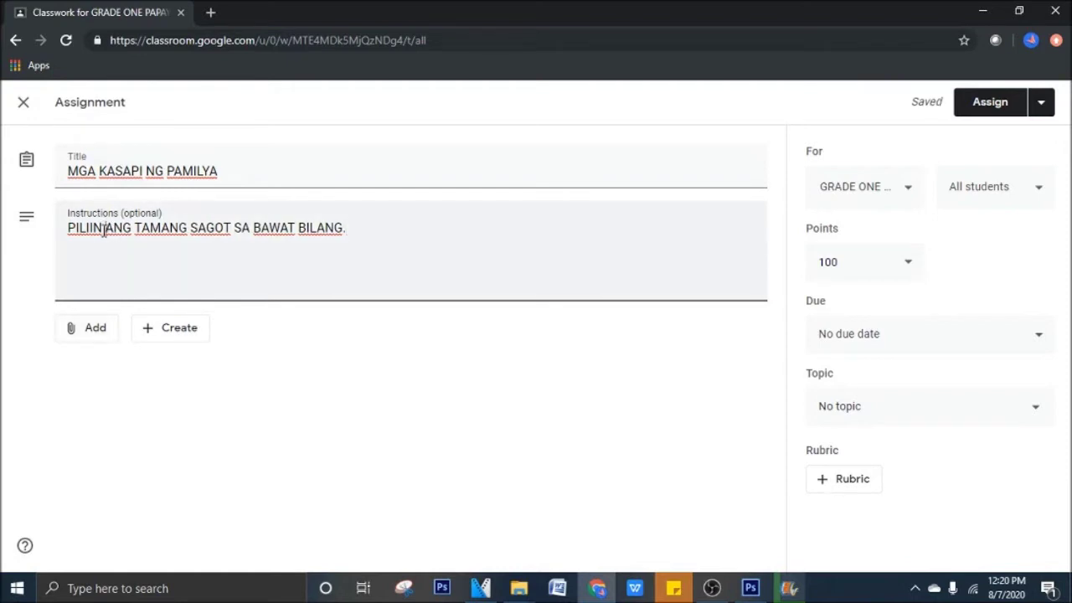
text(O IBIGAY)
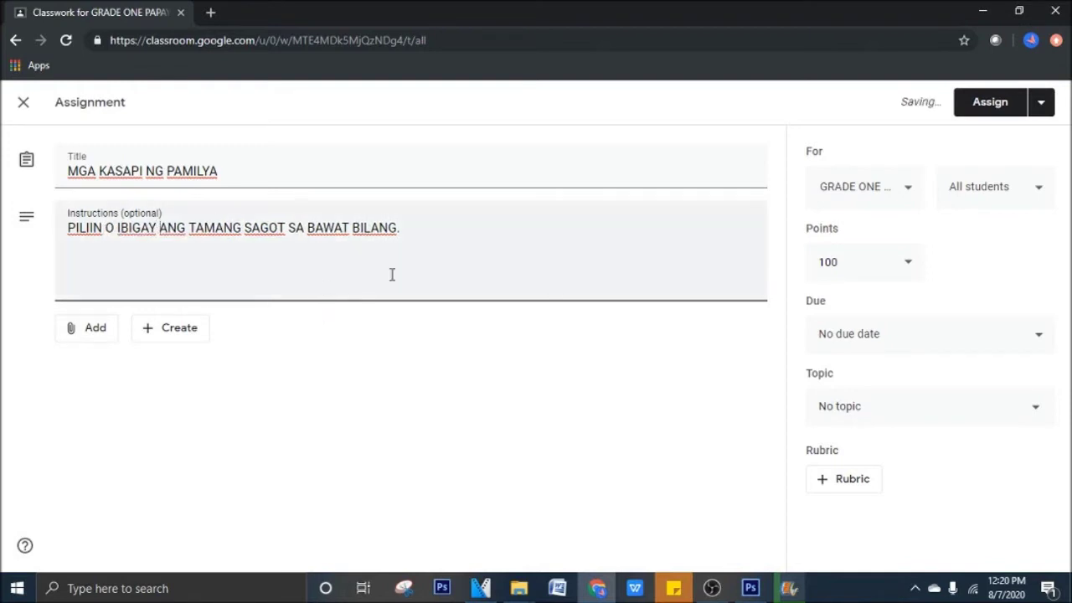
Step: Attach a new blank Google Form to the assignment and bring up its theme options
click(179, 330)
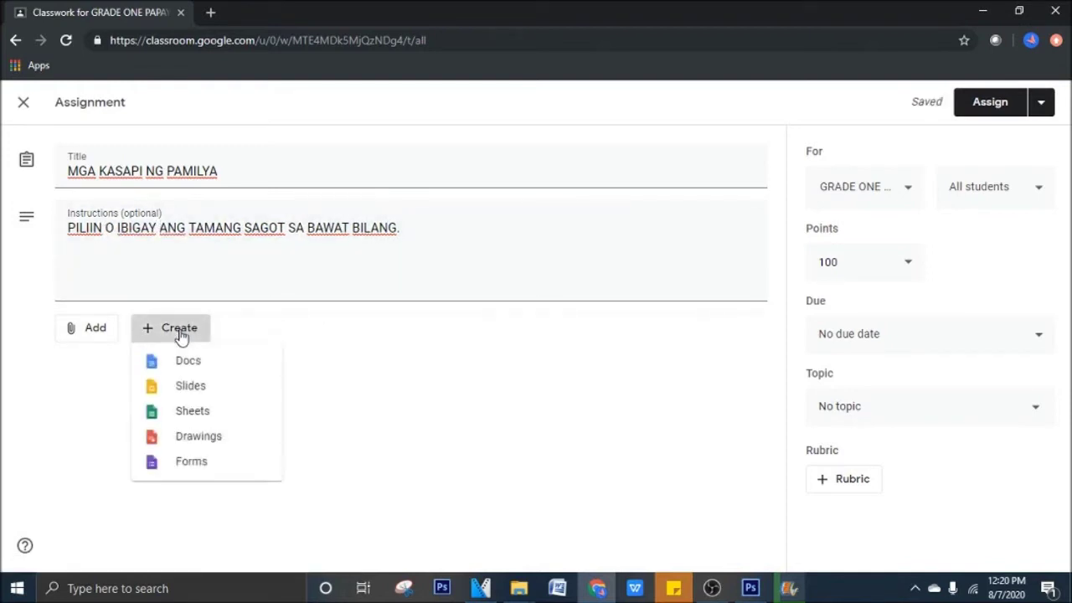
click(200, 470)
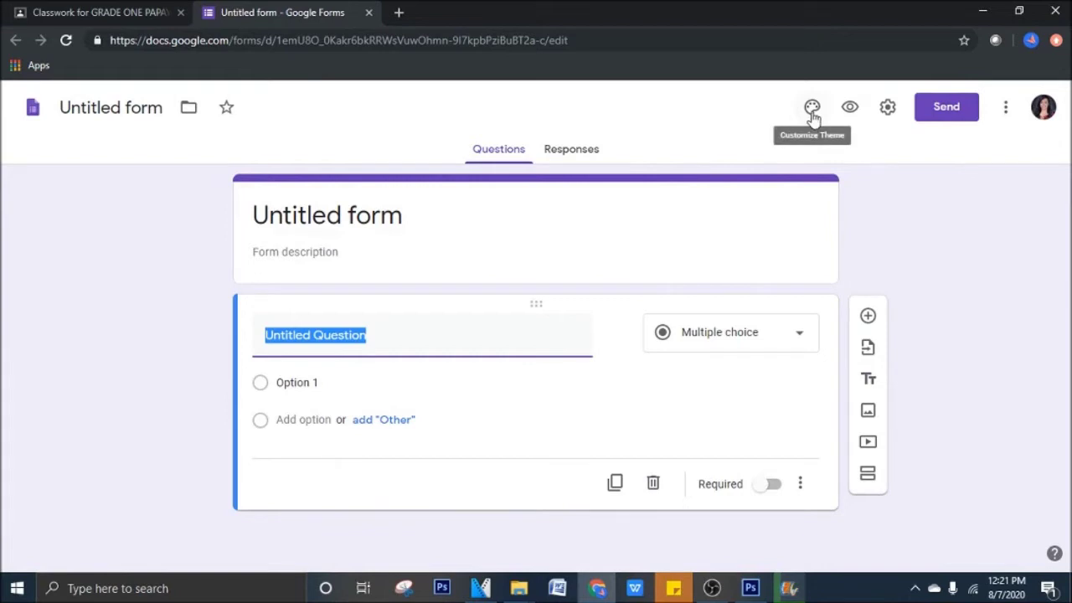
click(812, 118)
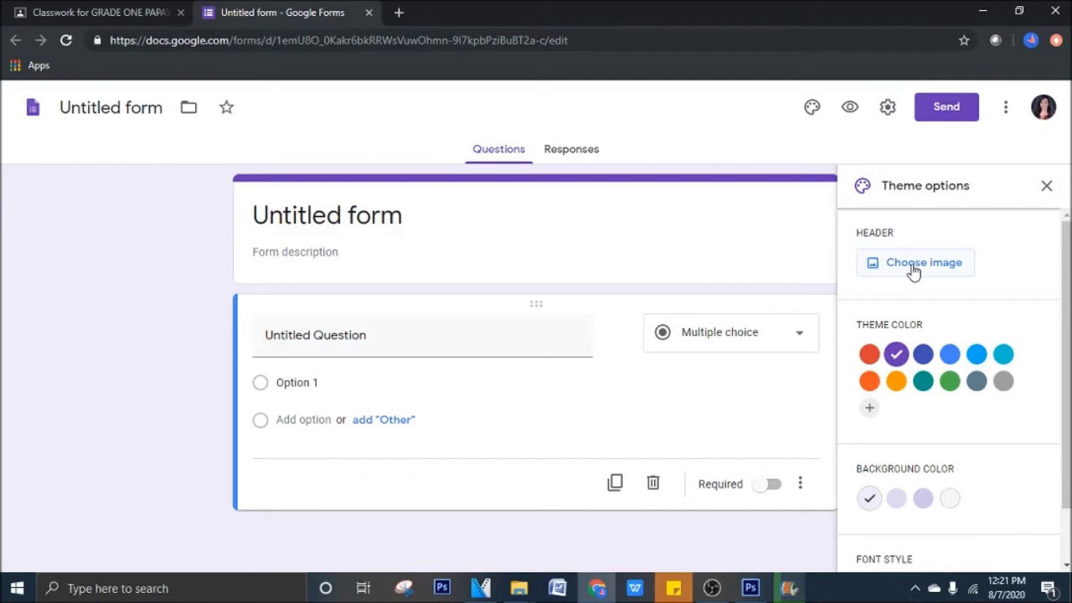
Step: Try red, dark blue and green theme colours, then settle on indigo with a darker lavender background
click(869, 356)
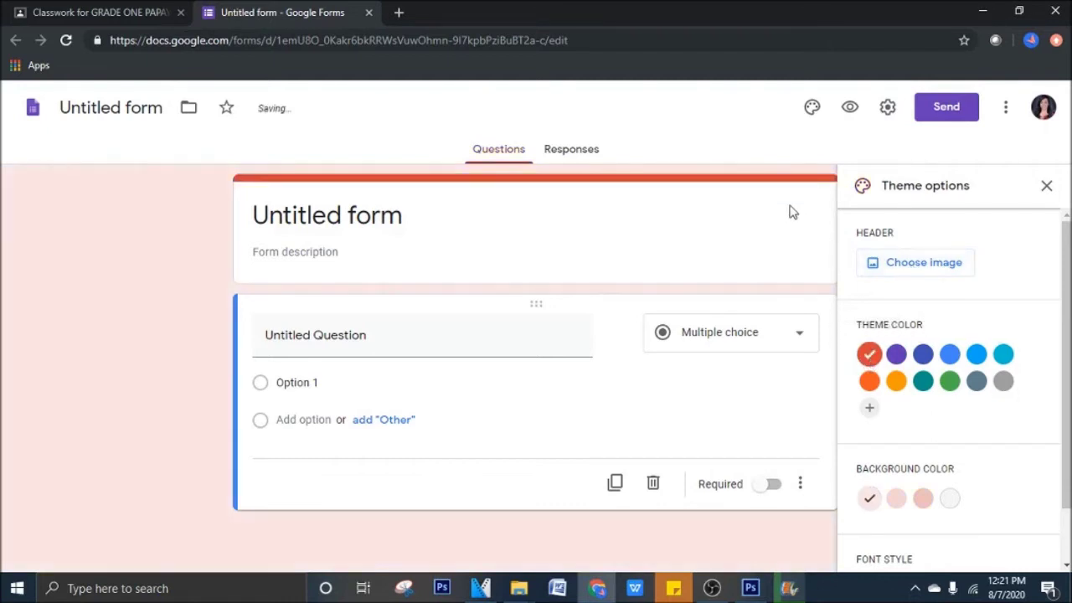
click(926, 358)
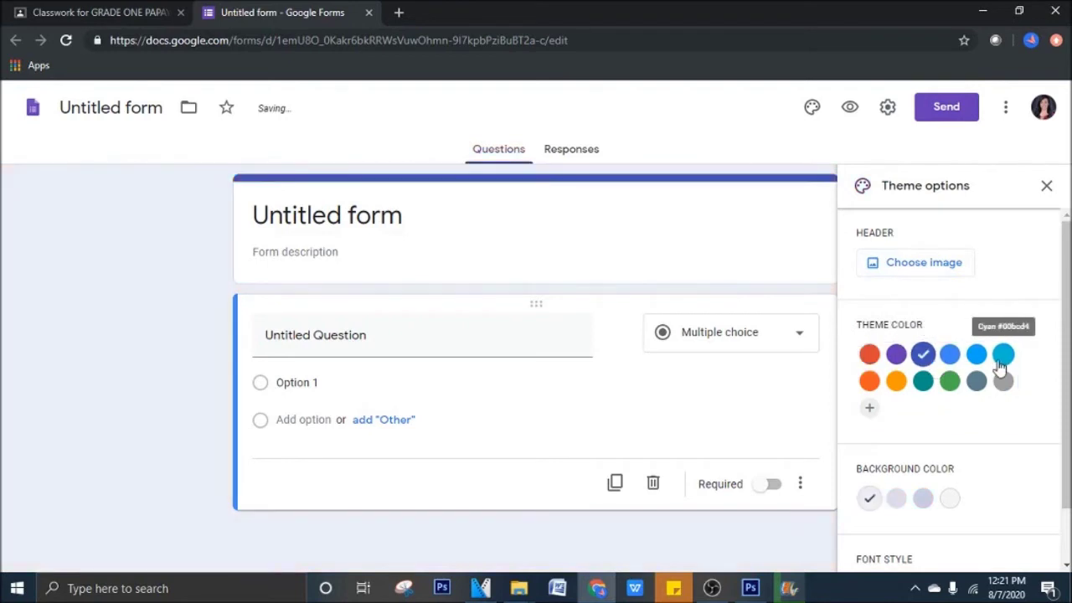
click(950, 382)
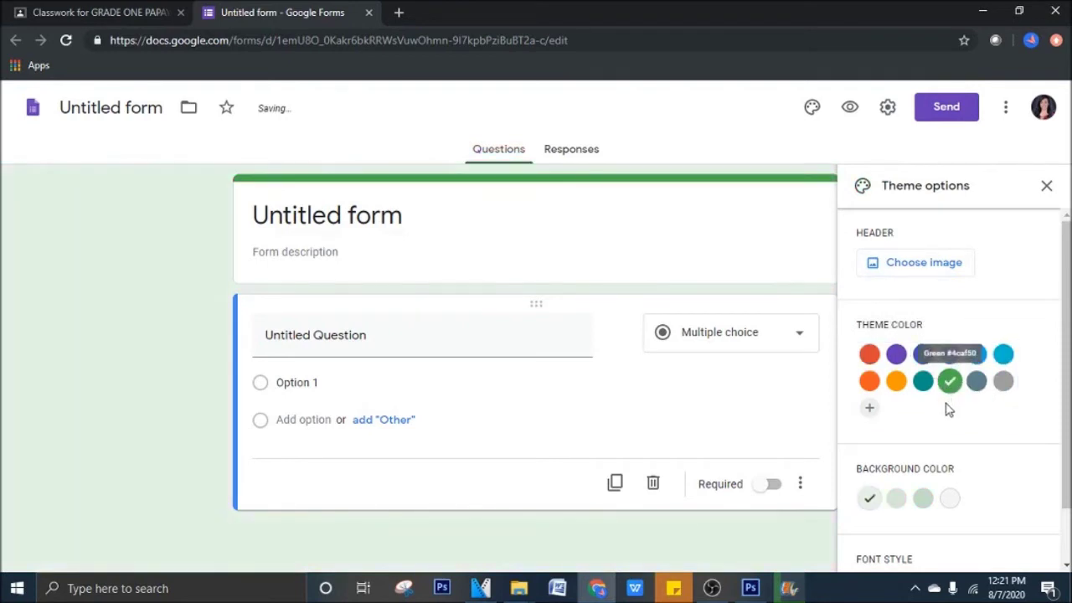
scroll(949, 393, down, 1)
click(924, 437)
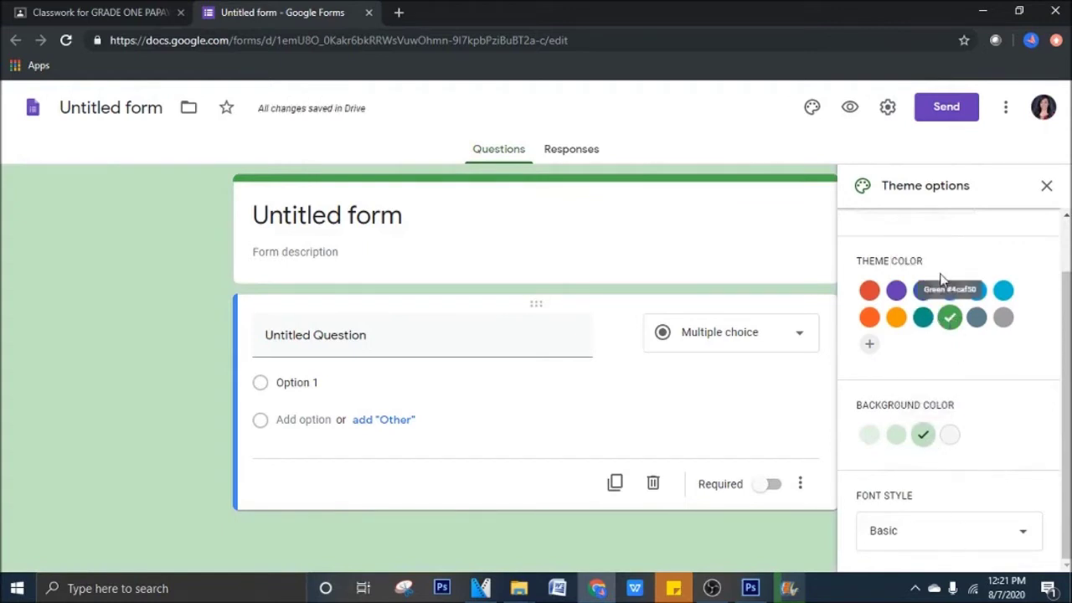
click(923, 289)
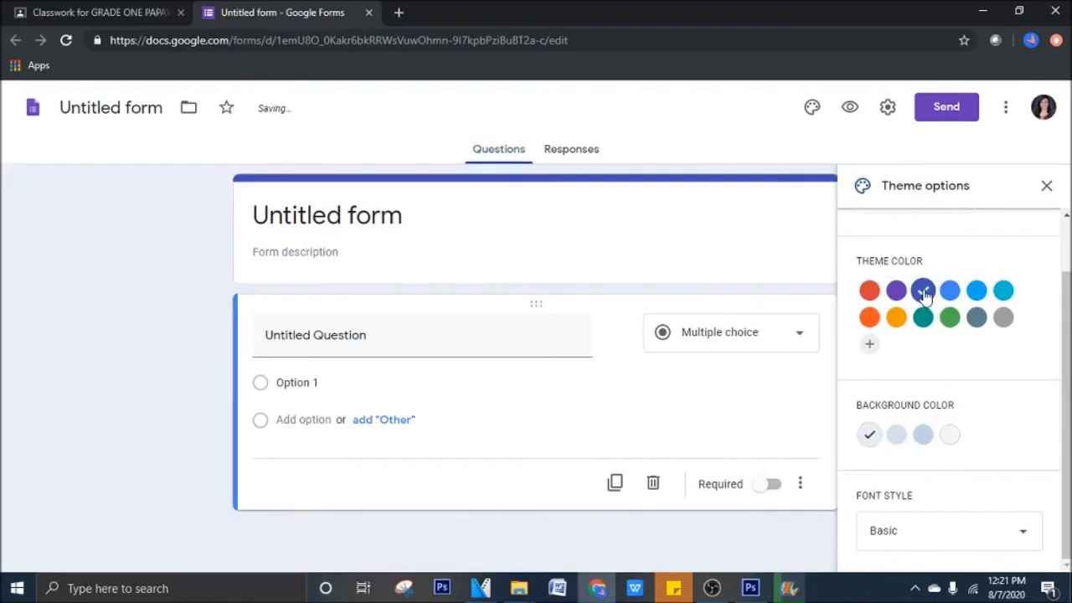
click(923, 435)
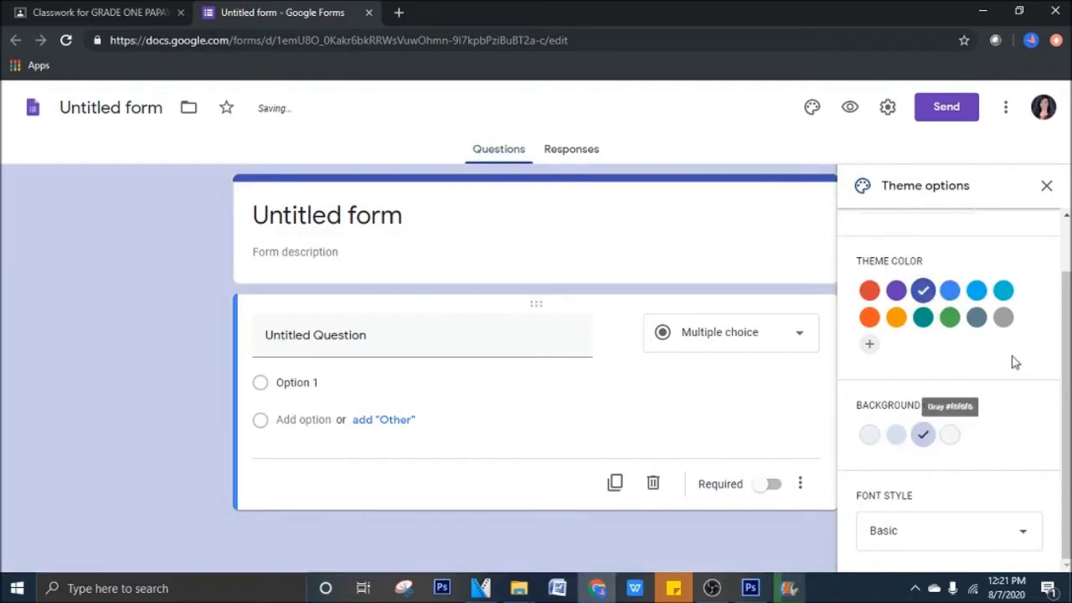
Step: Change the form's font style to Playful
click(959, 538)
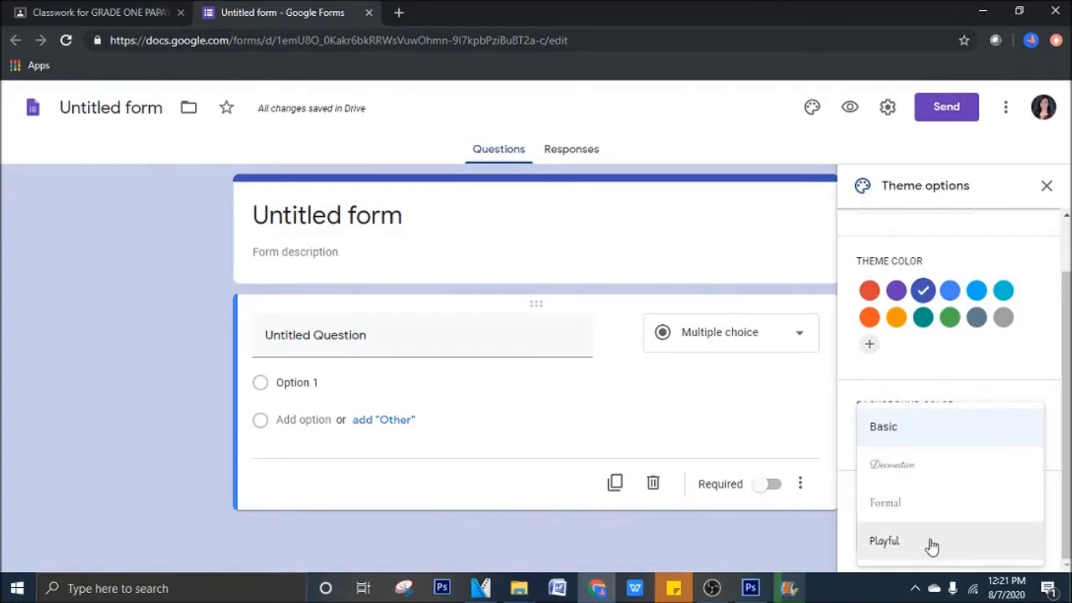
click(931, 543)
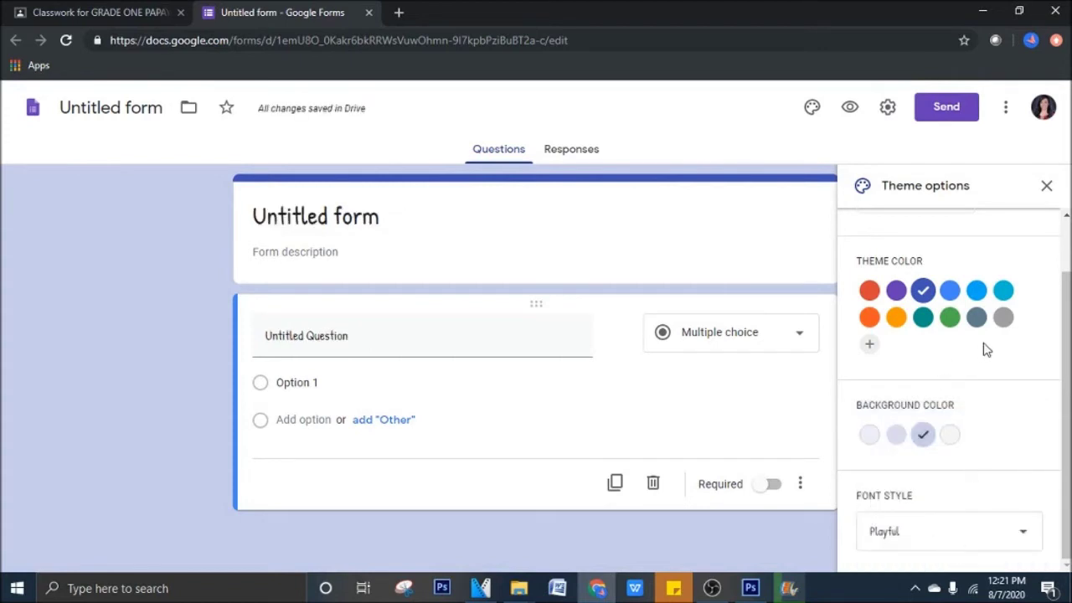
scroll(968, 450, up, 2)
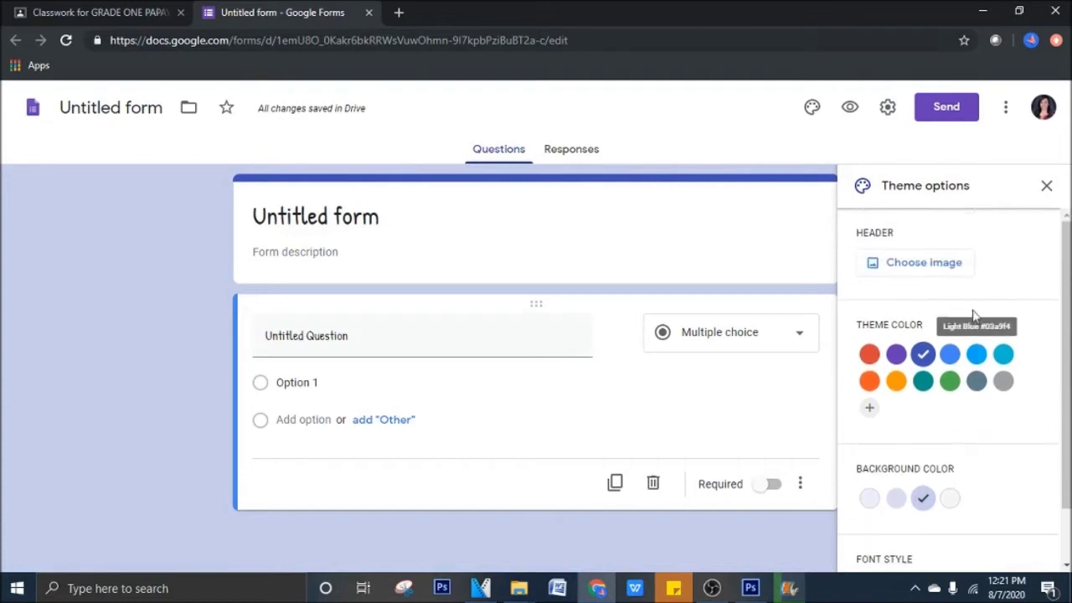
click(947, 265)
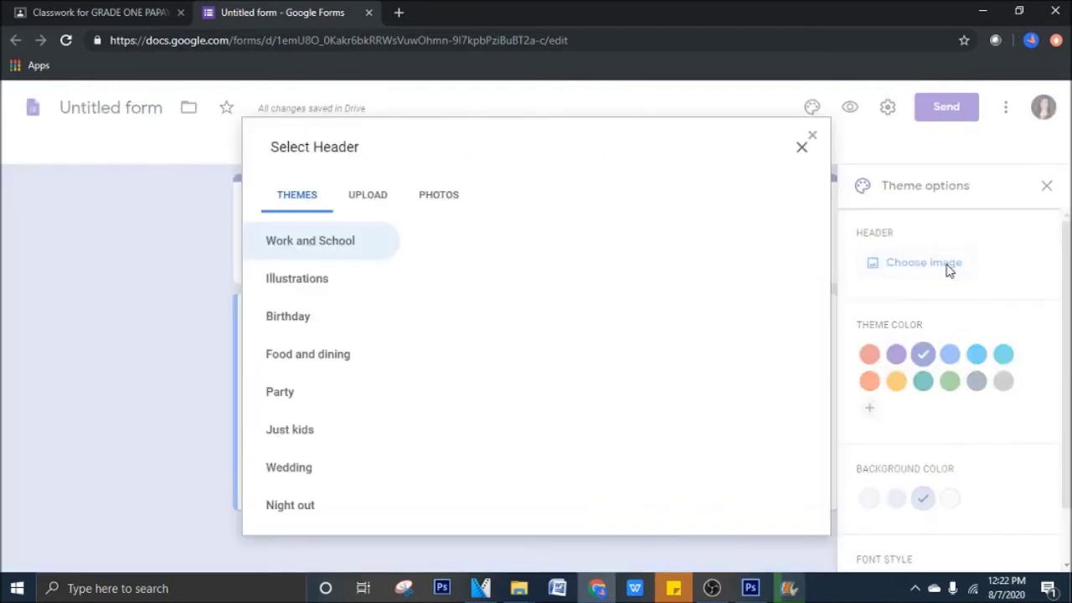
Step: Upload PAPAYA.jpg from the VLOG FILES background pictures folder as the cropped form header
click(355, 195)
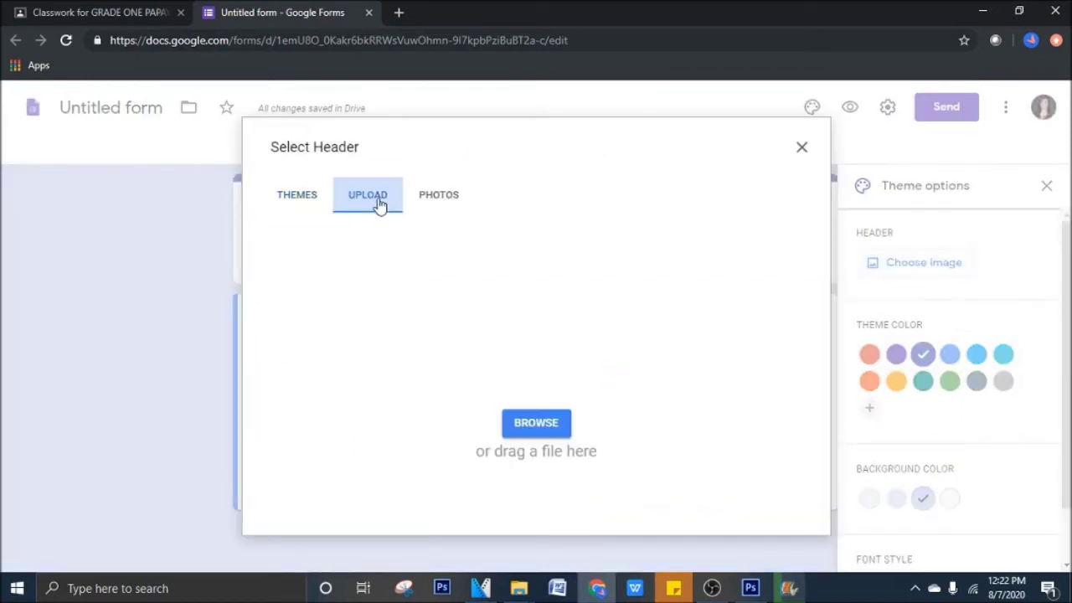
click(534, 437)
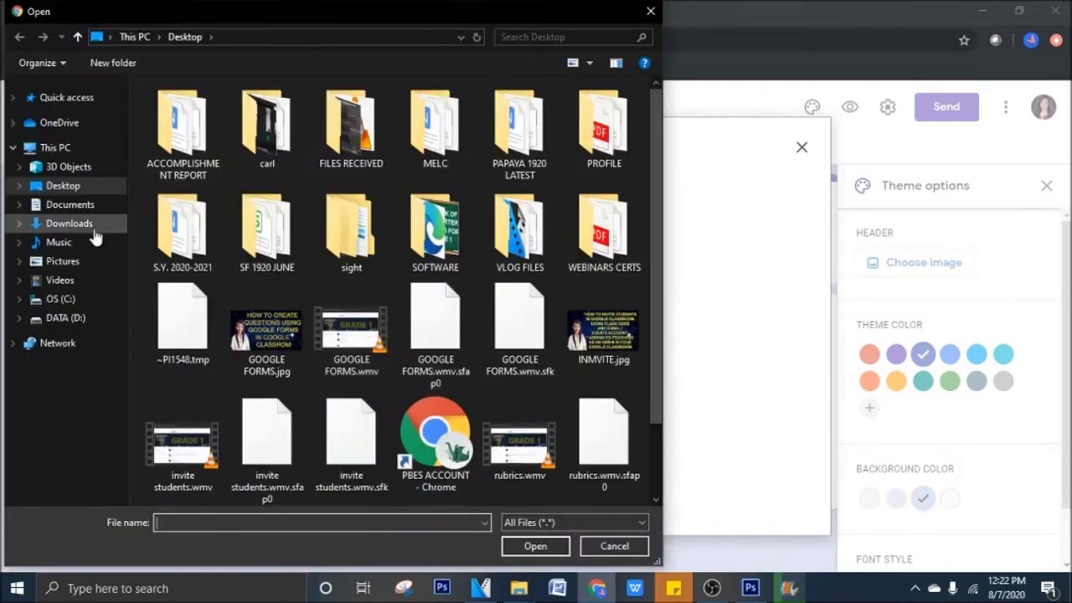
scroll(375, 441, down, 2)
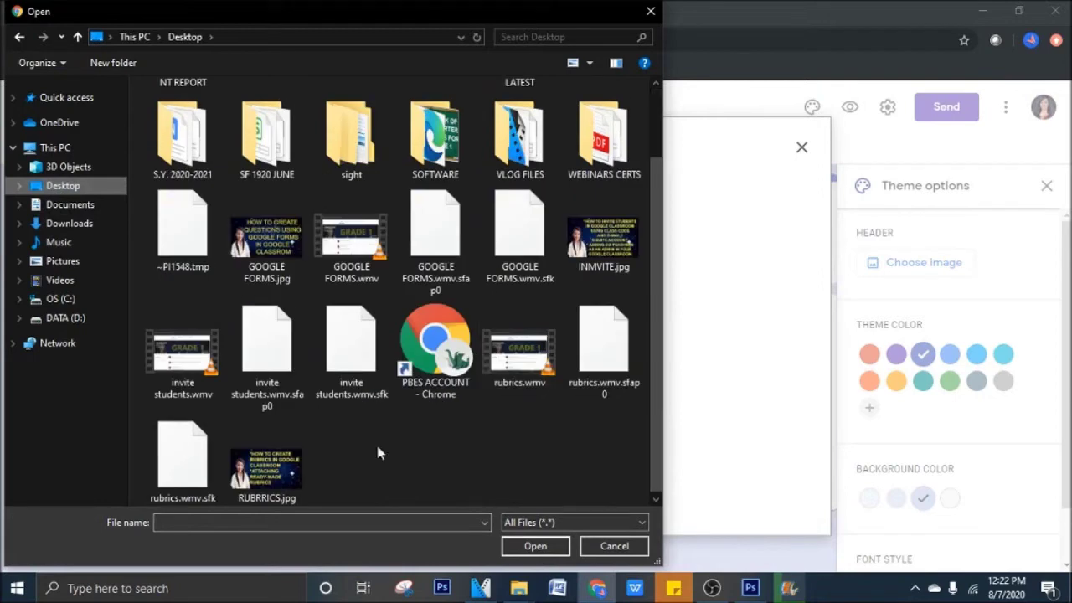
double_click(526, 159)
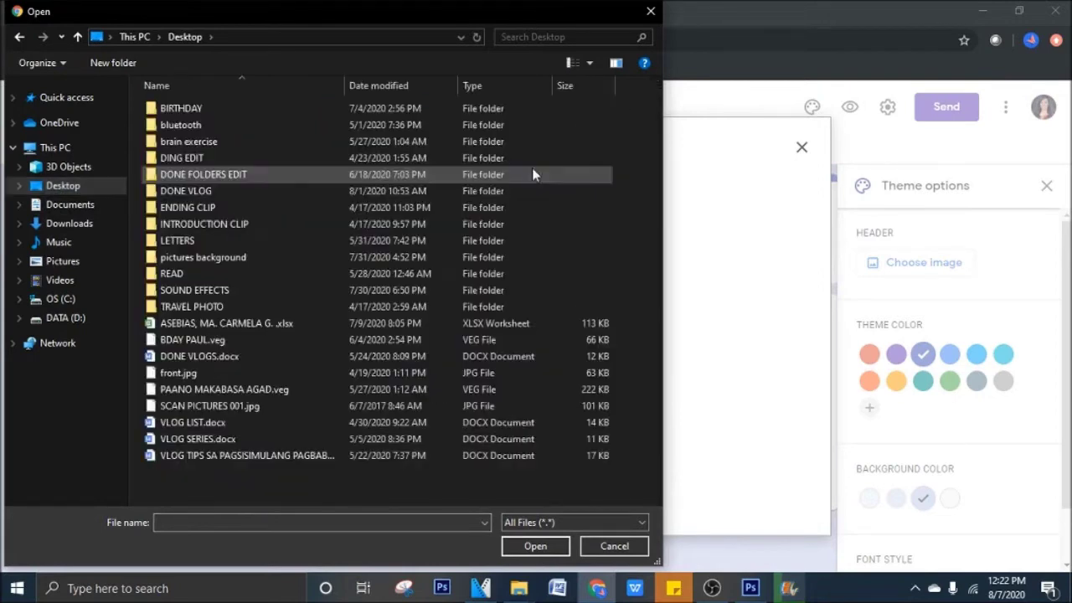
double_click(226, 259)
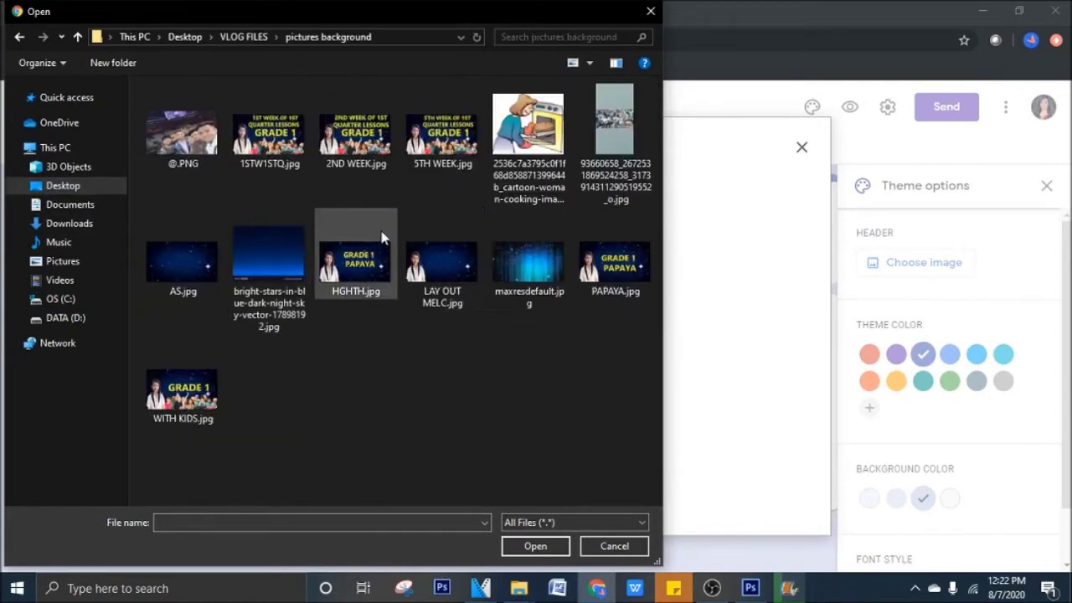
click(352, 270)
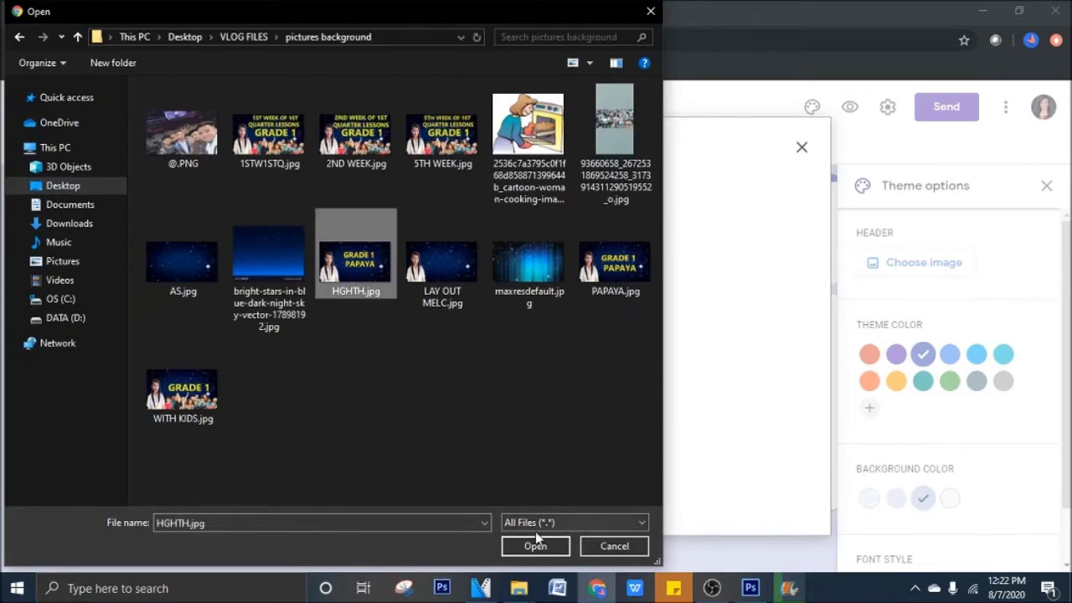
click(615, 277)
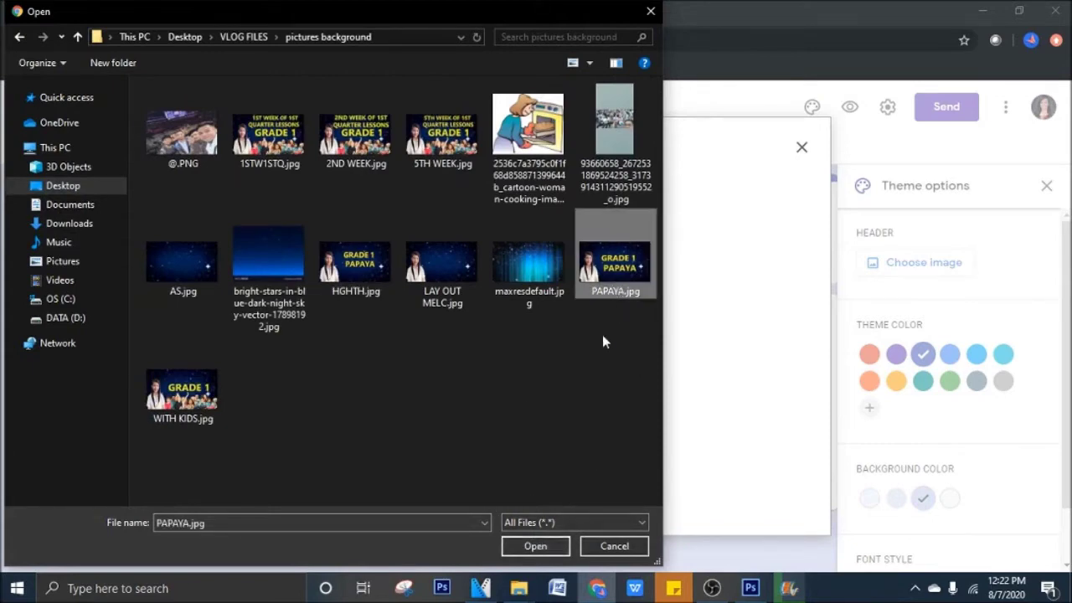
click(535, 546)
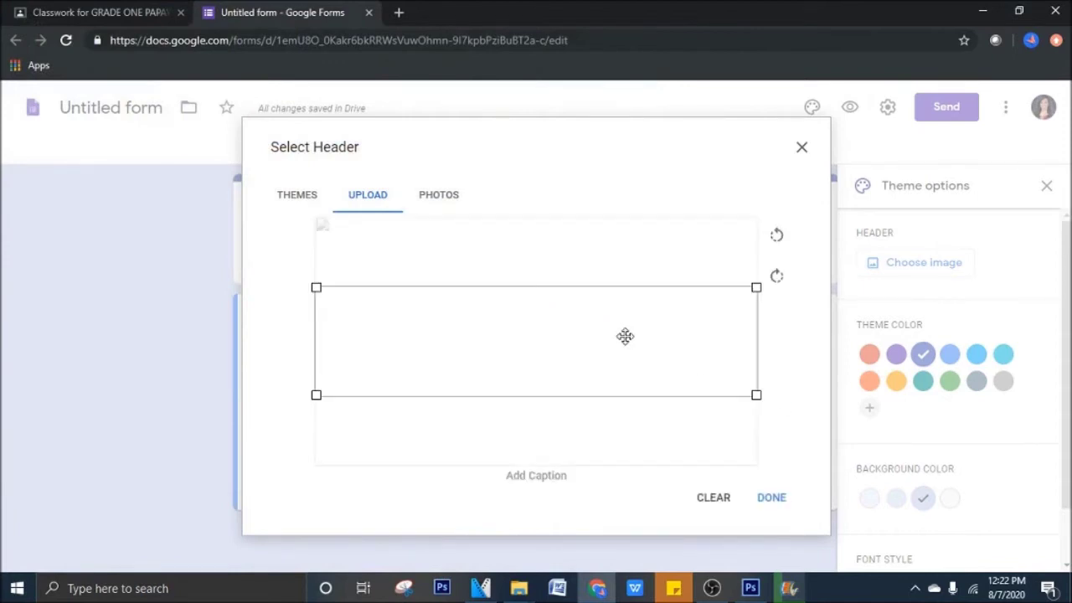
mouse_move(583, 375)
mouse_down()
mouse_move(581, 359)
mouse_move(583, 375)
mouse_up()
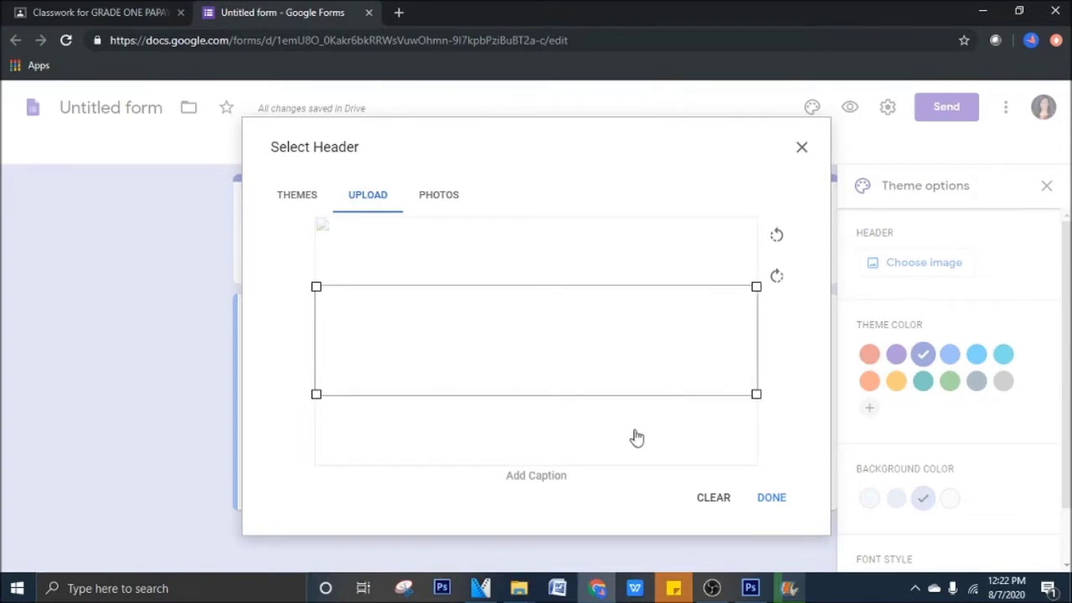
click(769, 498)
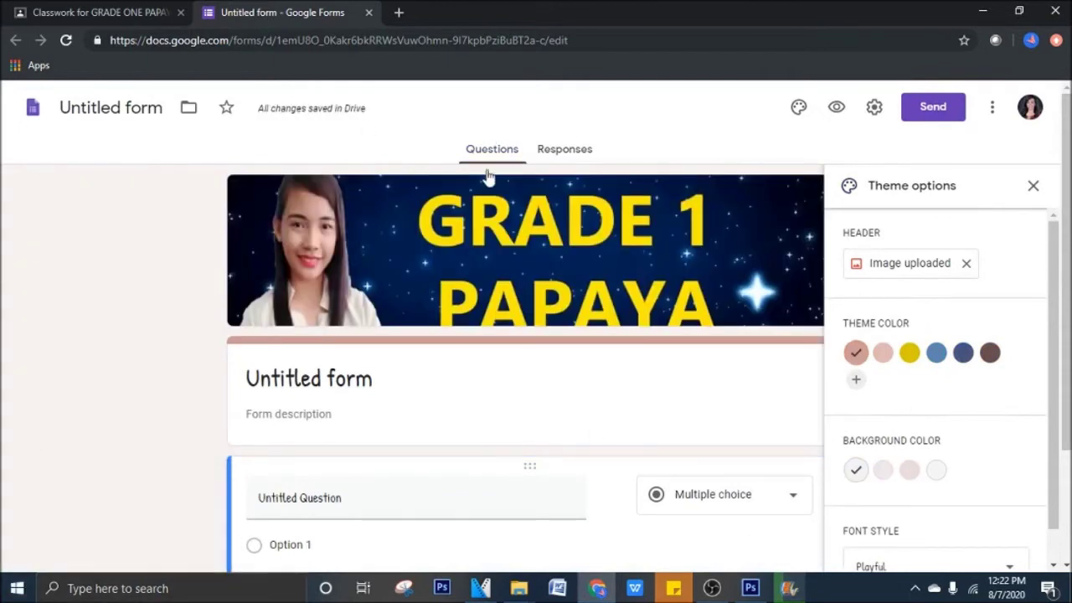
Step: Title the form MGA KASAPI NG PAMILYA with description 'PILIIN O IBIGAY ANG TAMANG SAGOT SA BAWAT BILANG'
click(356, 385)
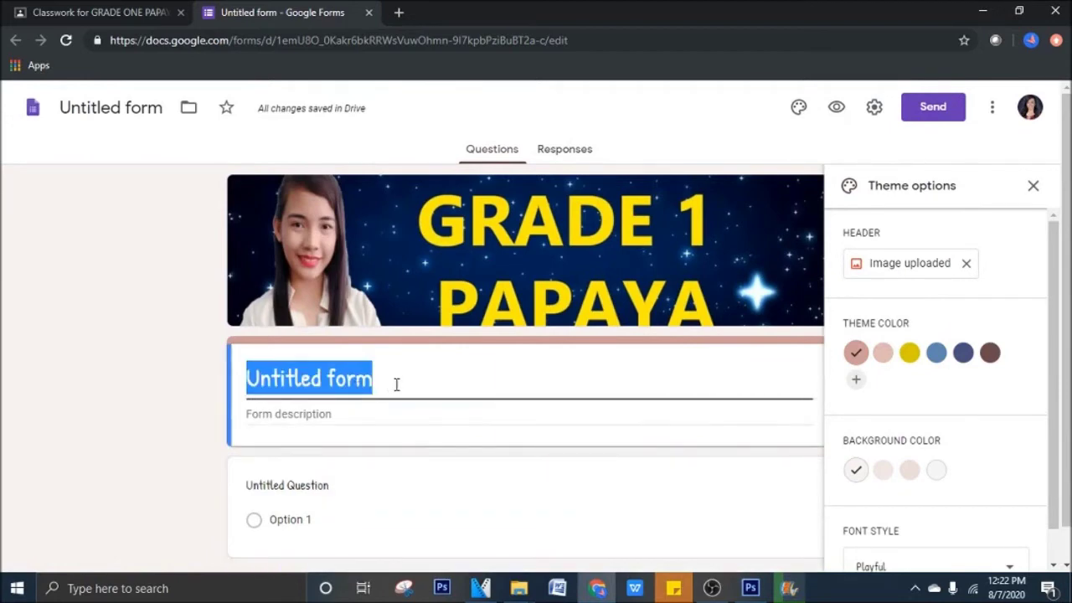
text(MGA KAS)
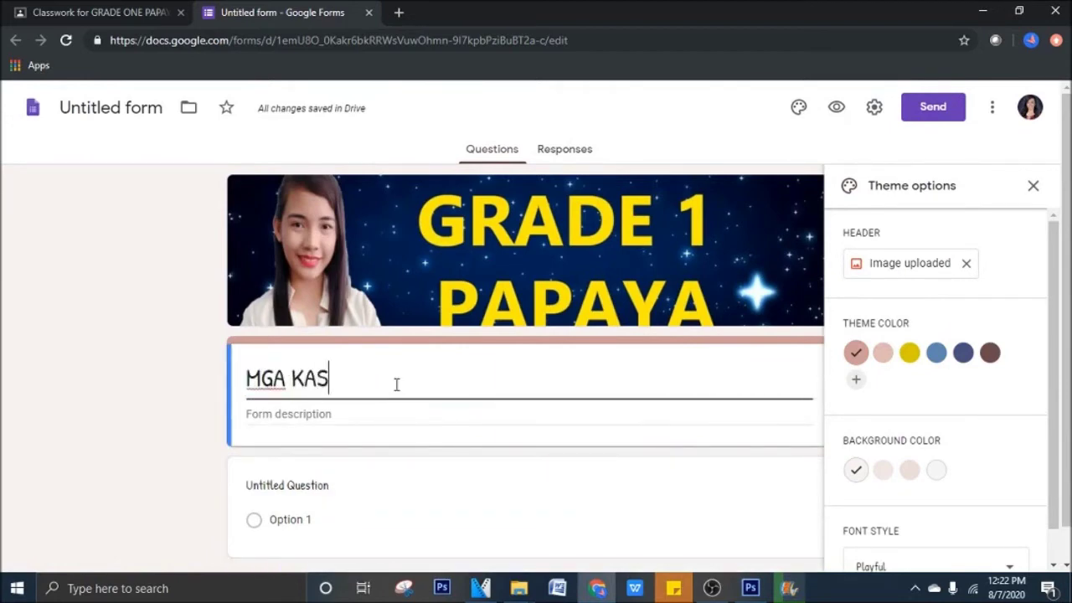
text(API NG PAMILYA)
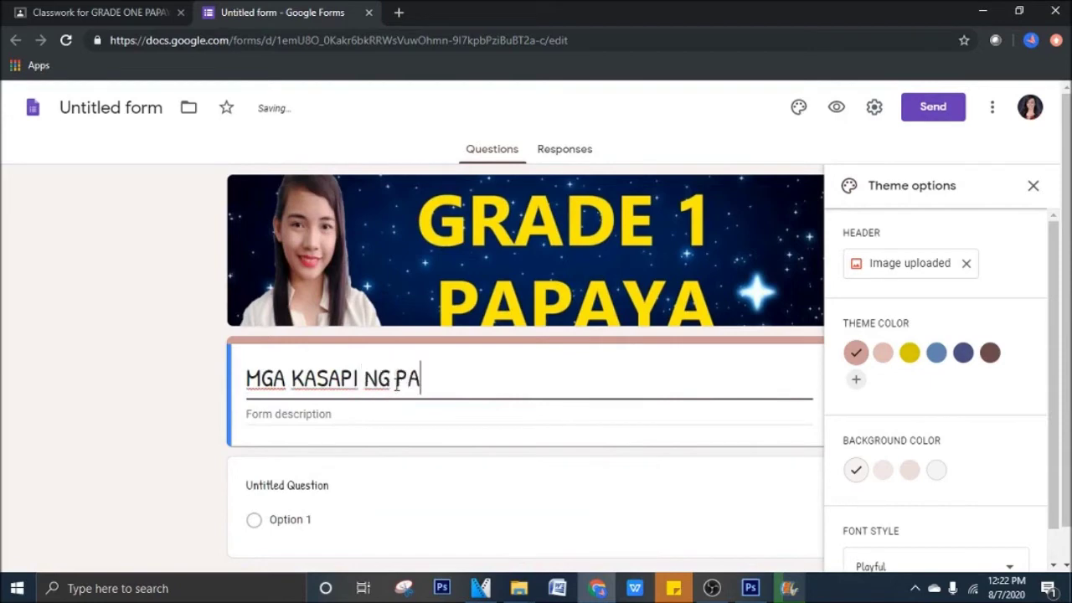
click(347, 414)
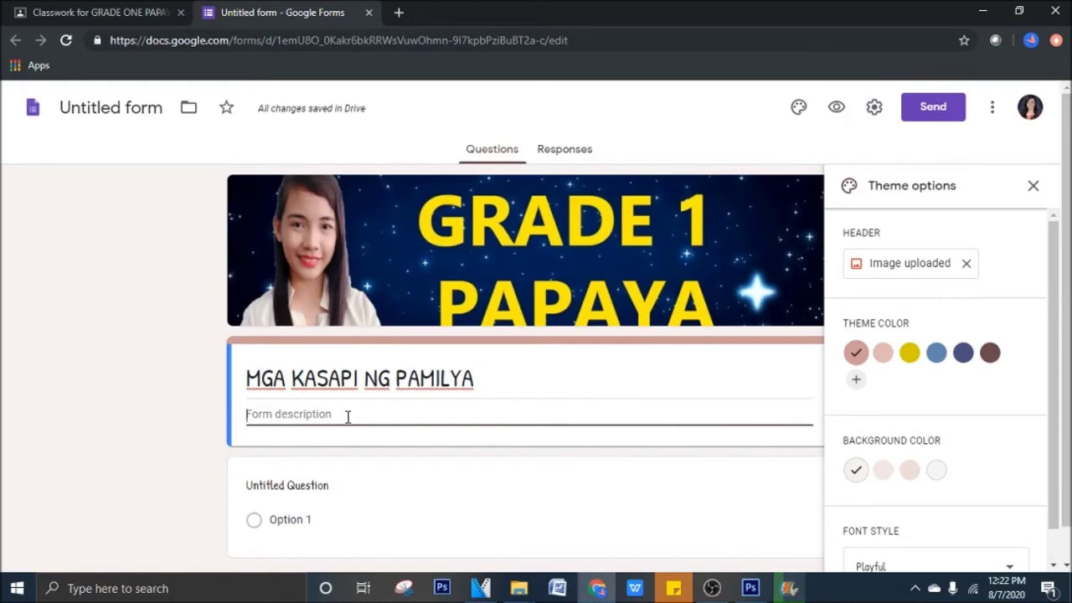
text(I)
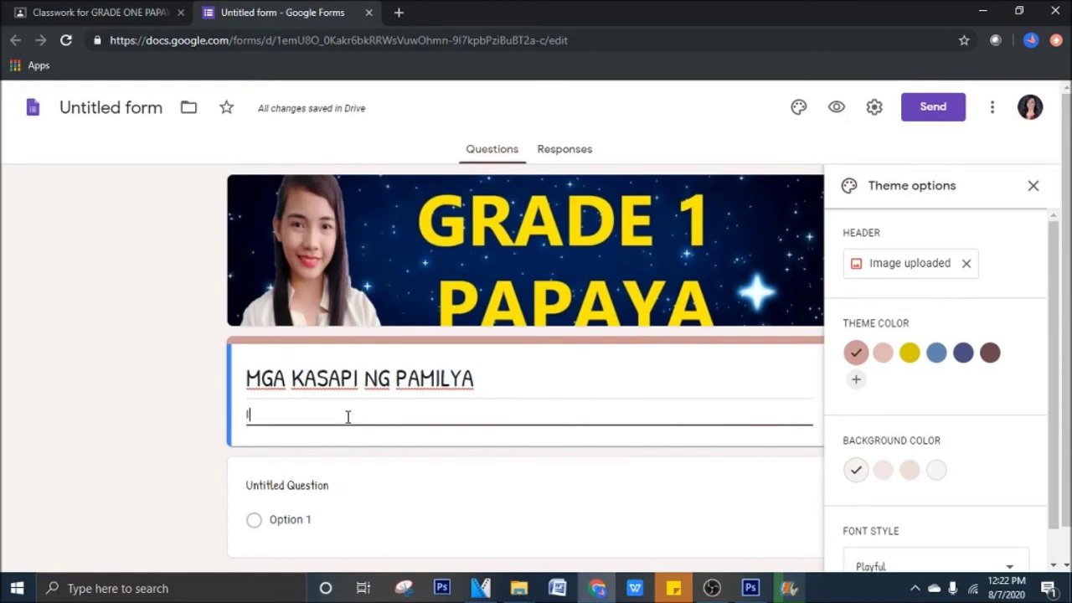
key(BackSpace)
text(PIL)
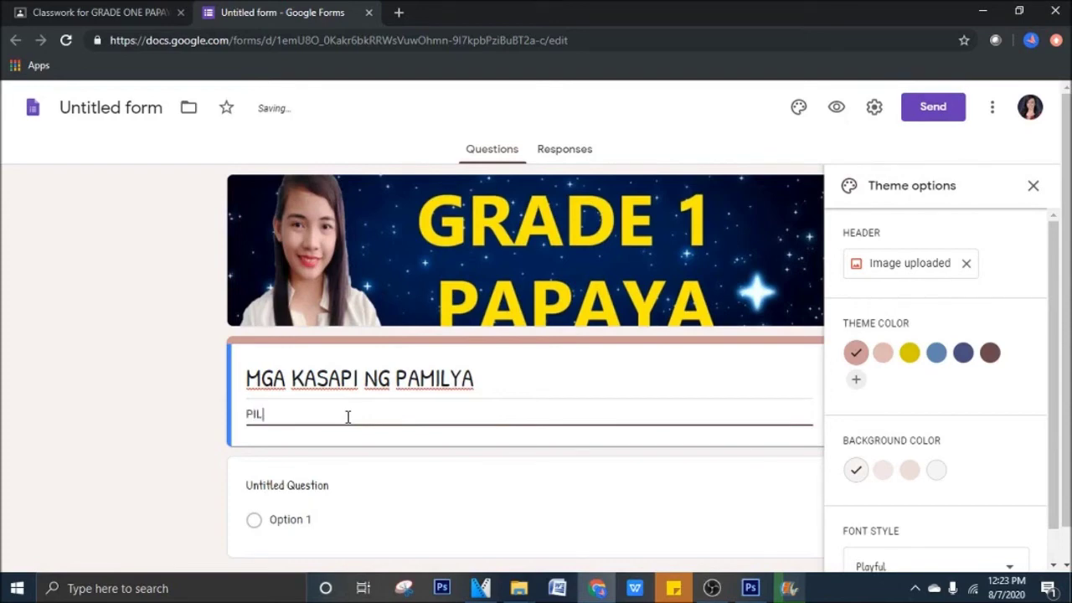
text(IIN O IBI)
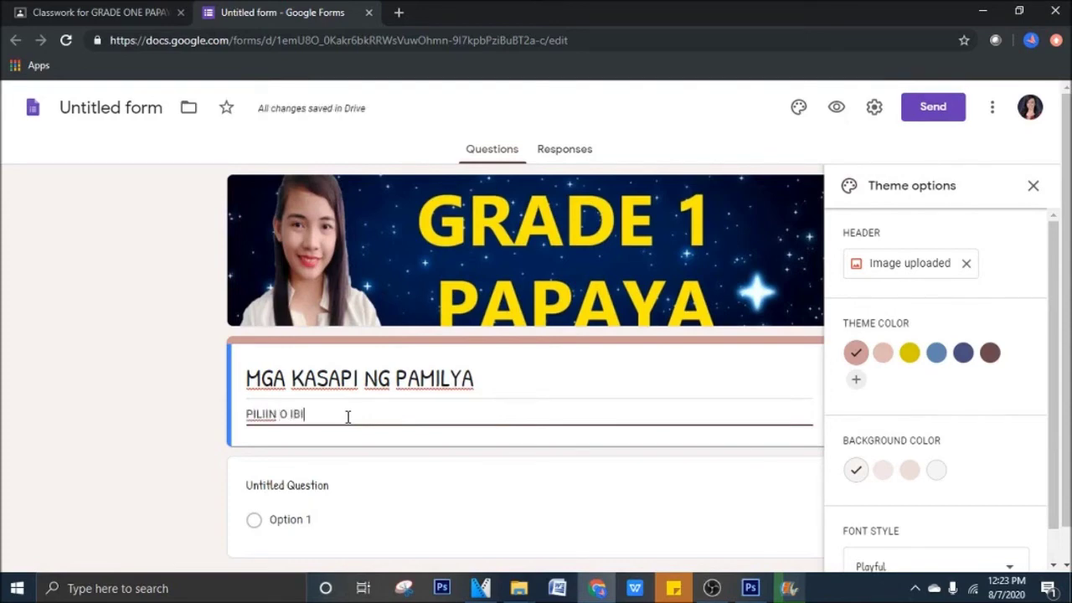
text(GAY ANG)
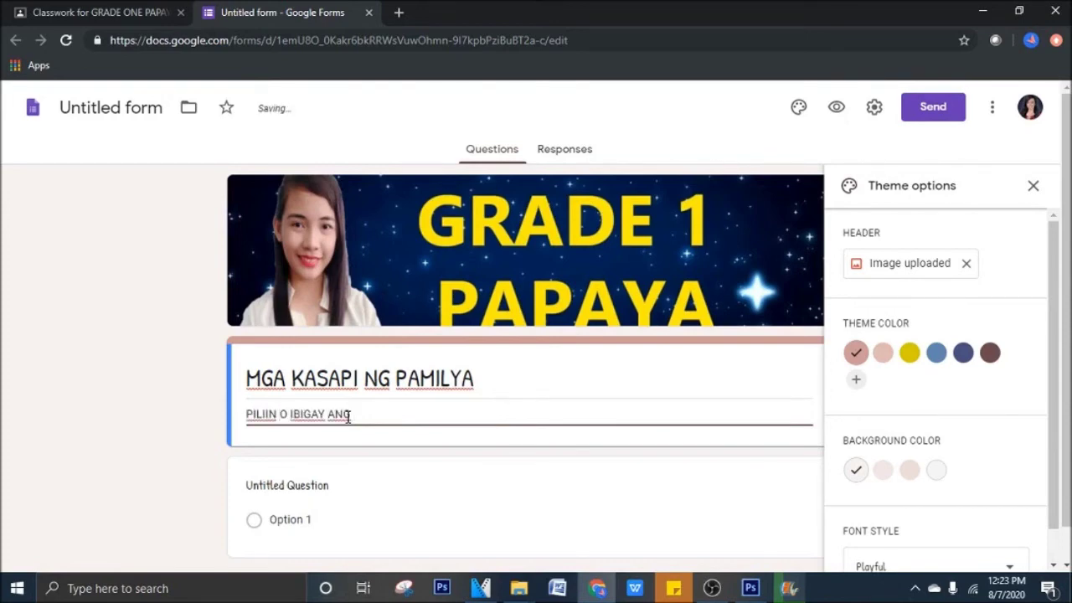
text( TAMANGS AGOTS)
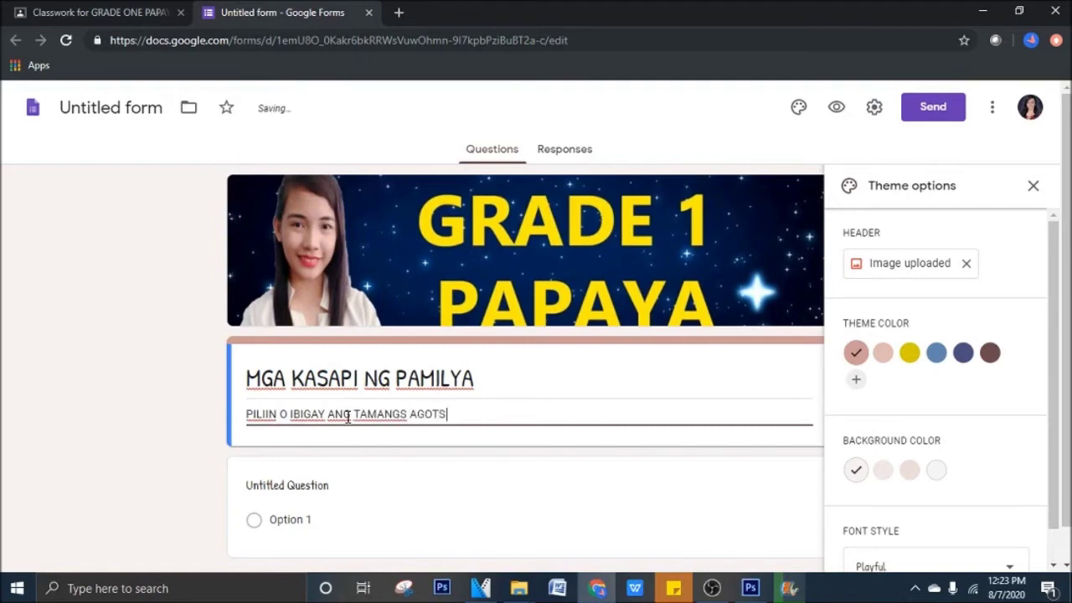
key(BackSpace)
key(BackSpace)
key(BackSpace)
key(BackSpace)
key(BackSpace)
key(BackSpace)
text(SA)
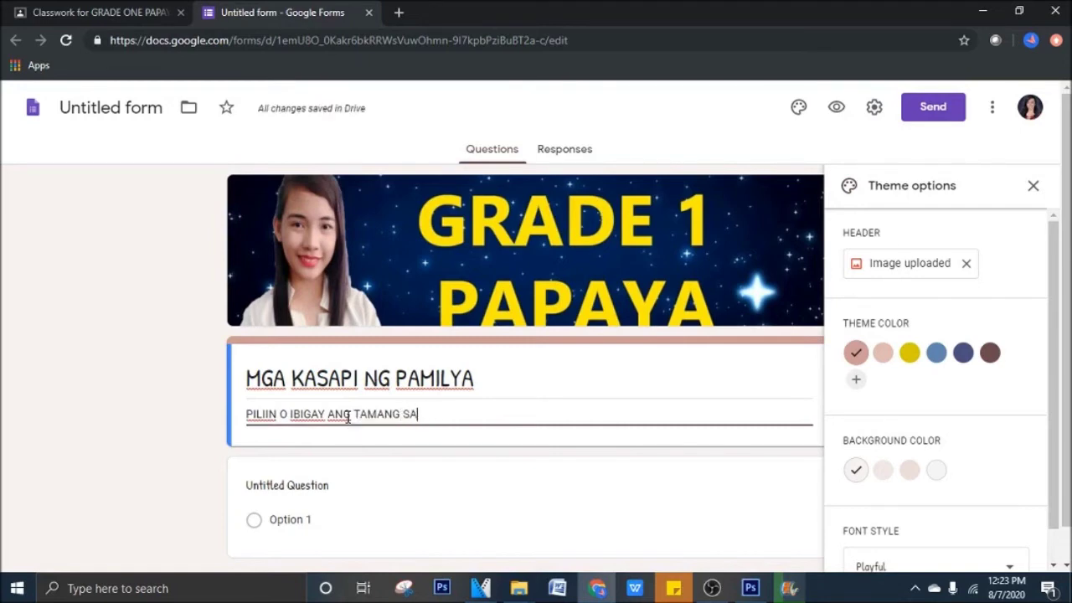
text(GOT SA BAWAT BILANG)
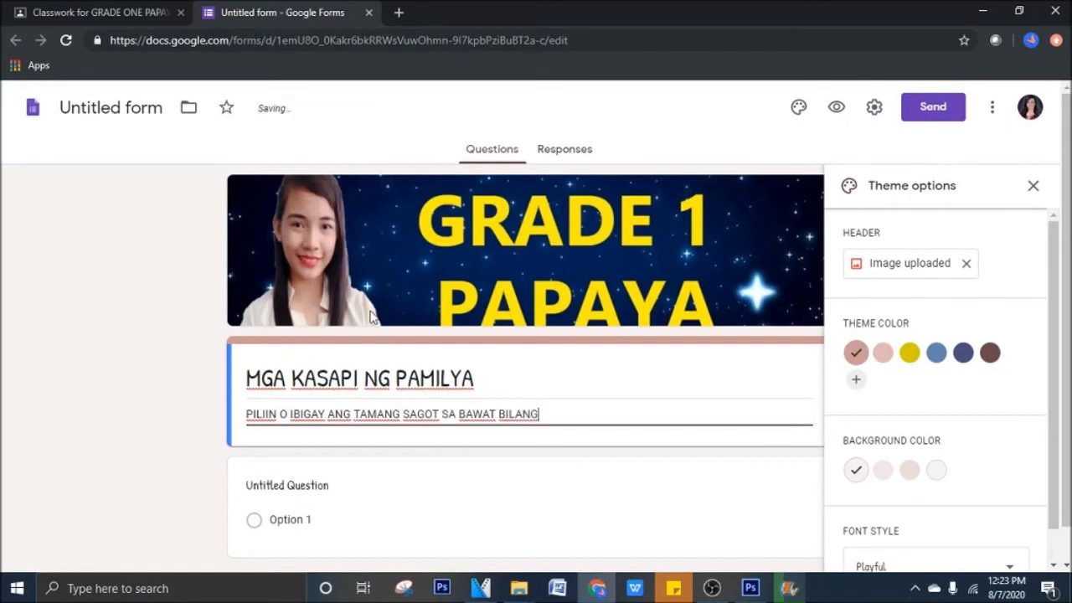
scroll(385, 411, down, 1)
Step: Replace 'Untitled Question' with the first question text 'SINO ANG ILAW NG TAHANAN?'
click(340, 464)
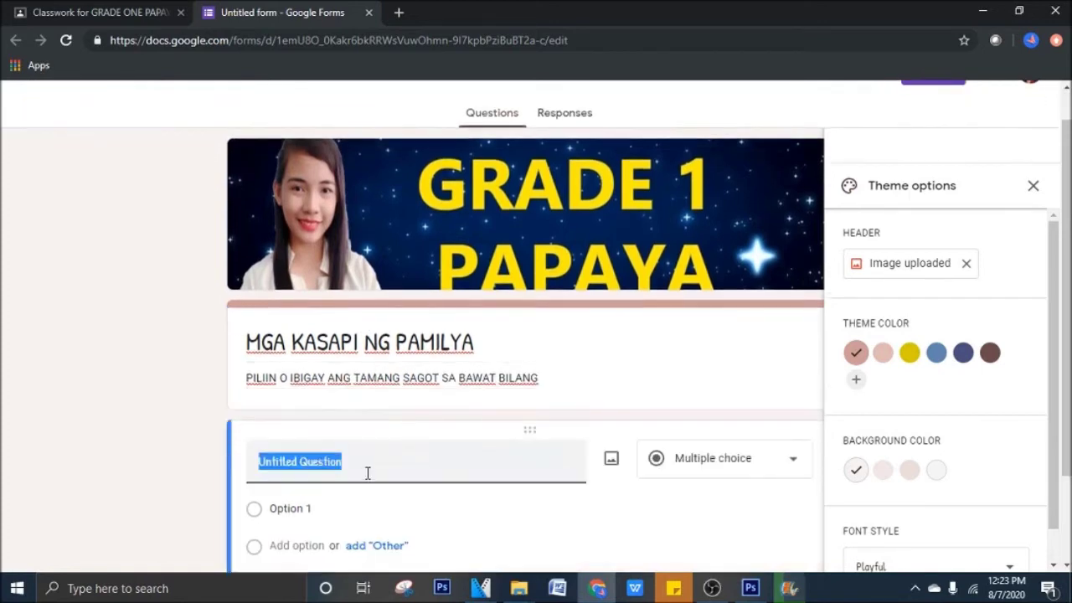
scroll(387, 482, down, 2)
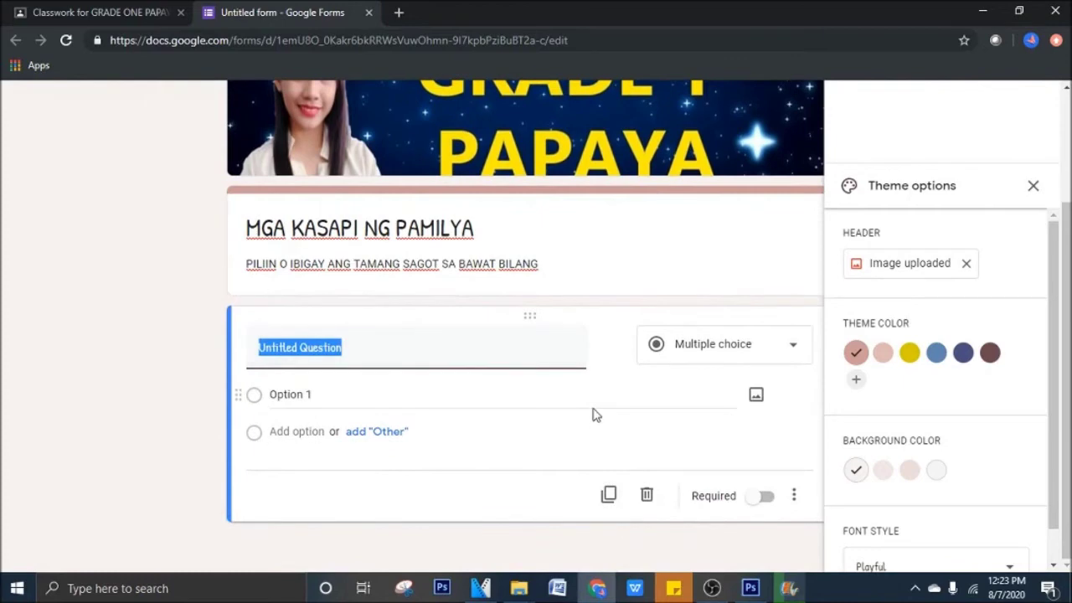
click(398, 345)
triple_click(398, 346)
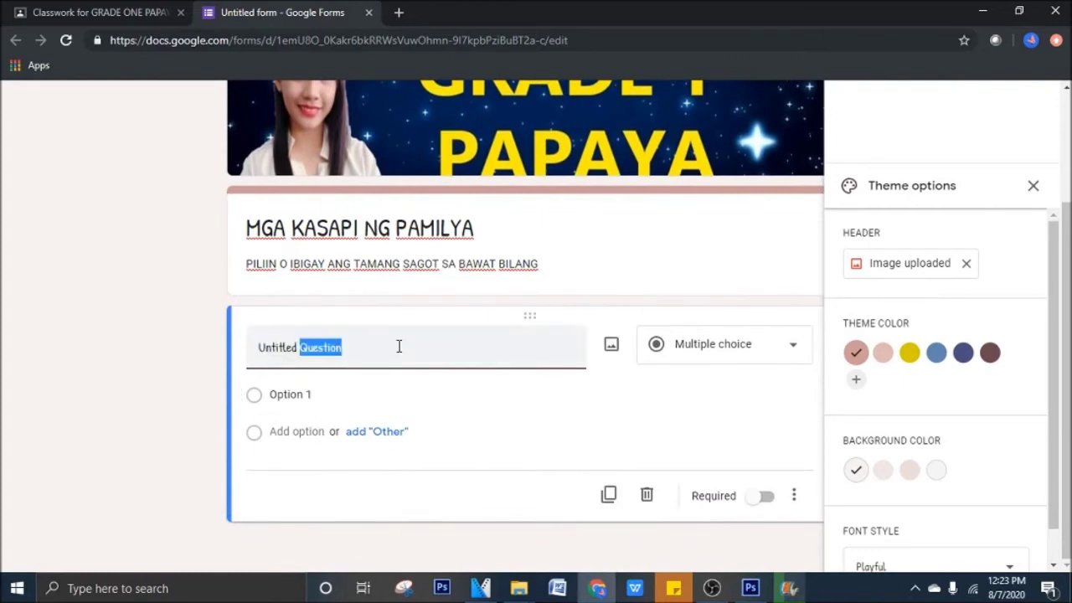
text(SINO AN)
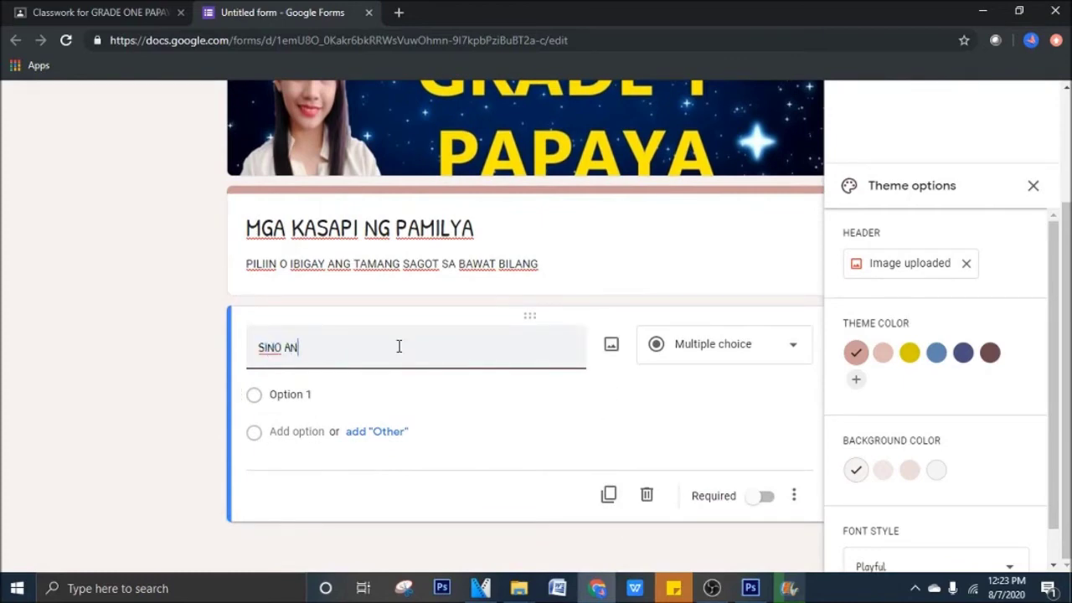
text(G ILAW NG TAHAN)
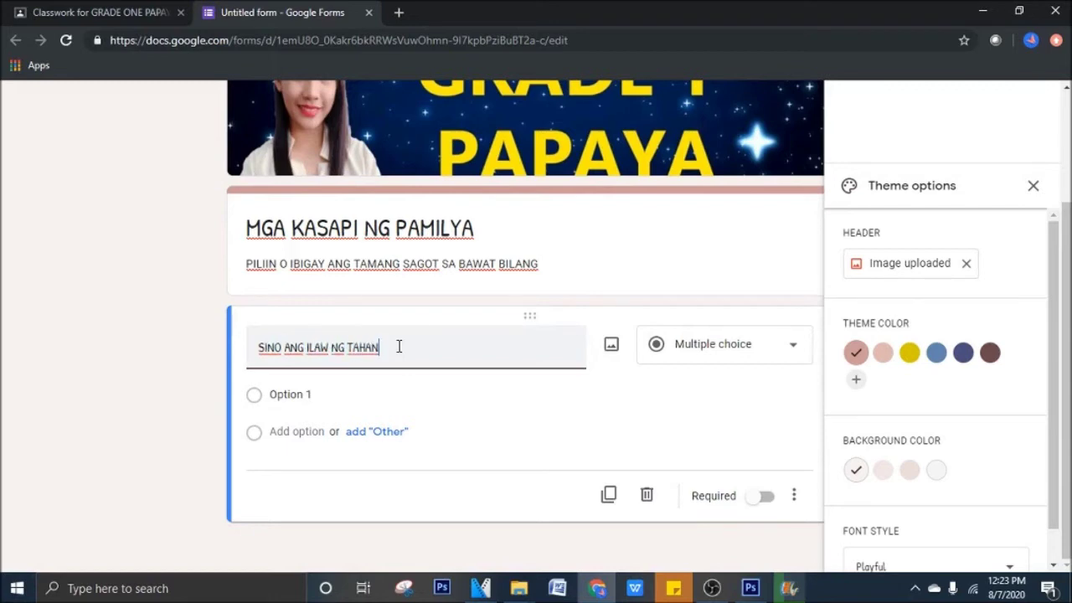
text(AN?)
Step: Make the question a Checkboxes question with options ATE, KUYA and NANAY
click(750, 350)
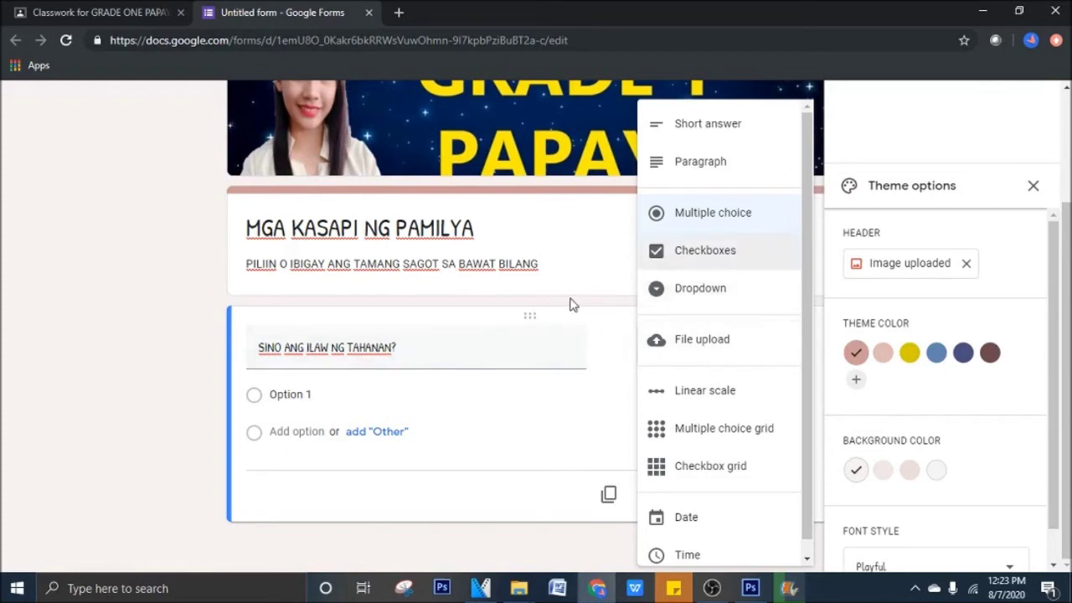
click(733, 263)
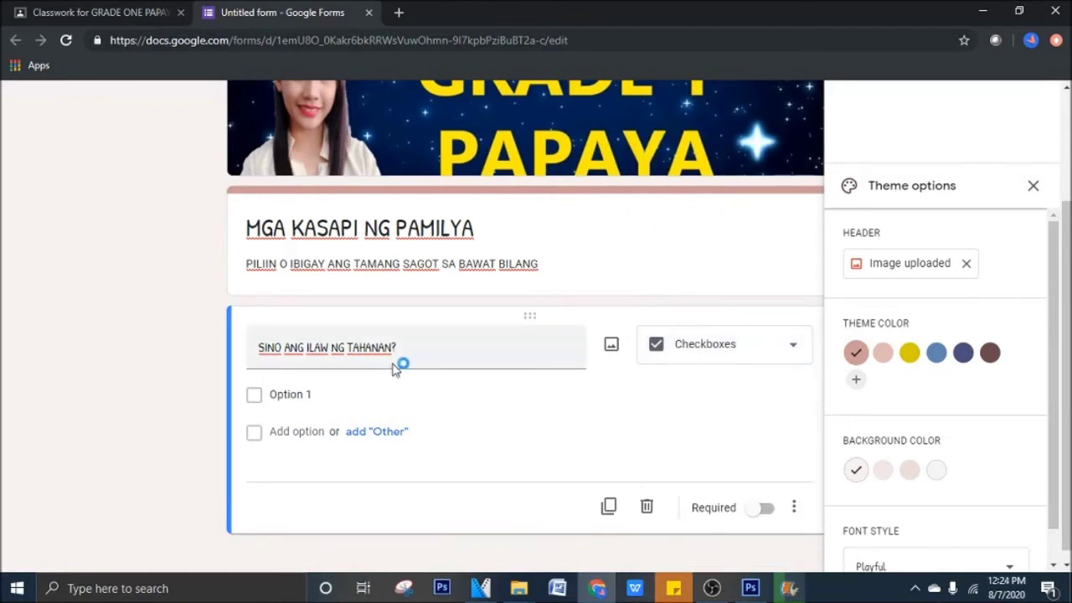
click(299, 397)
text(ATE)
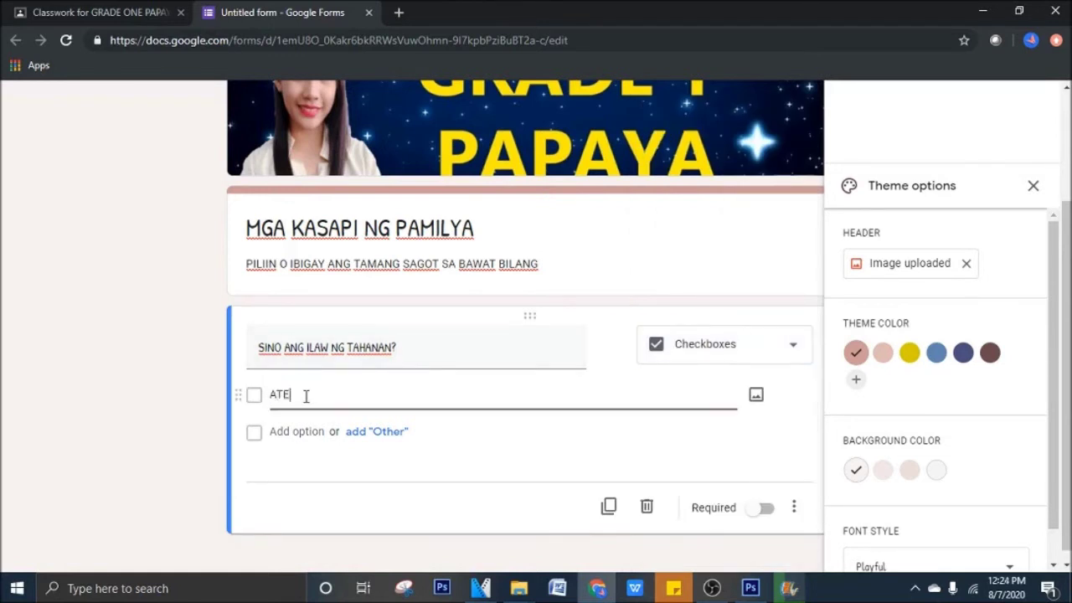
click(304, 431)
text(KUYA)
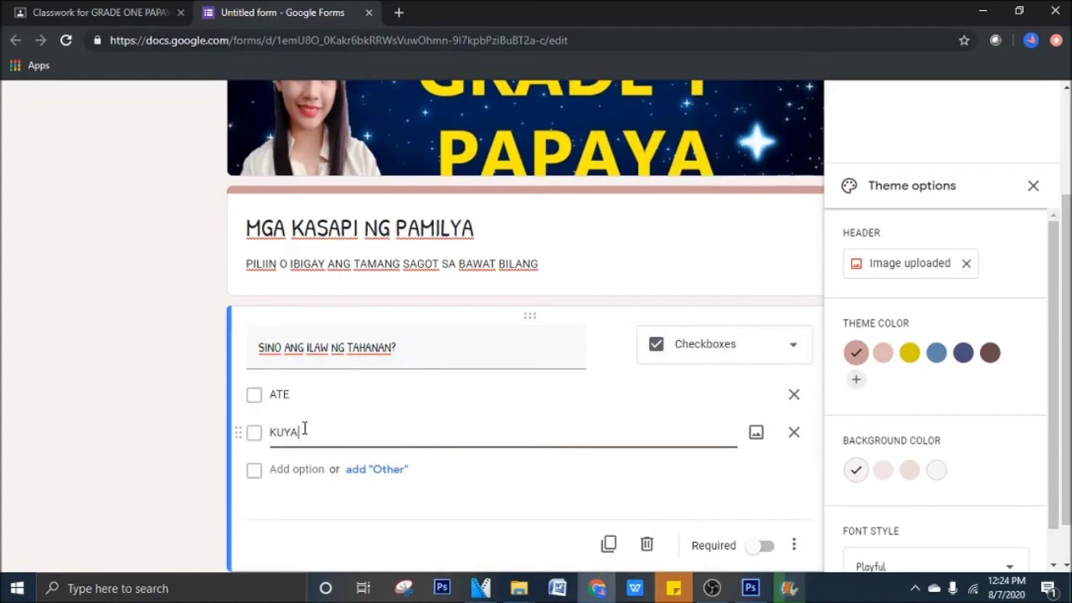
click(318, 469)
text(NANAY)
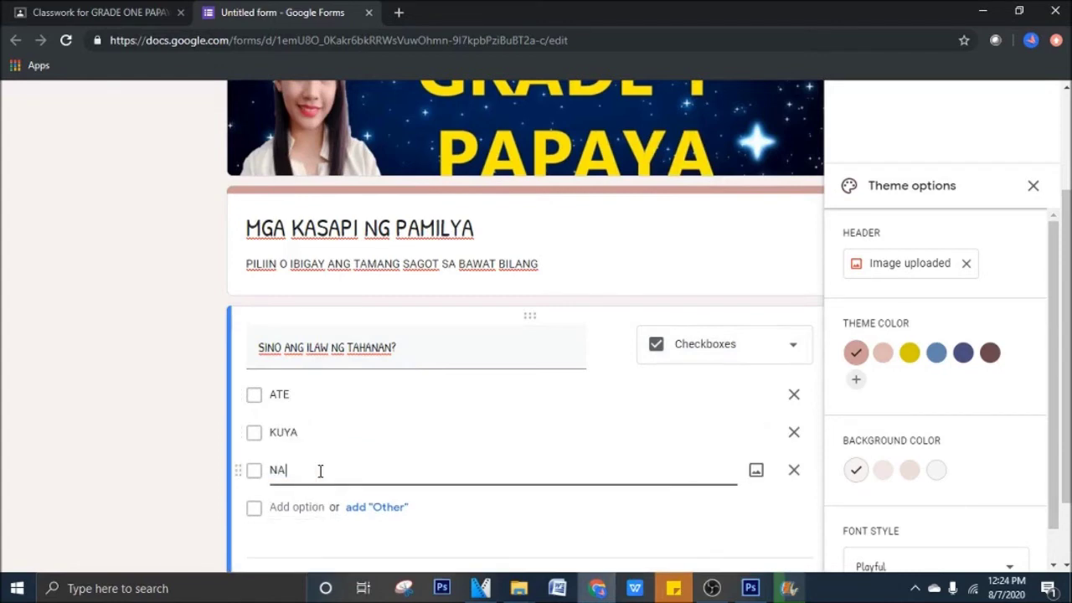
click(173, 396)
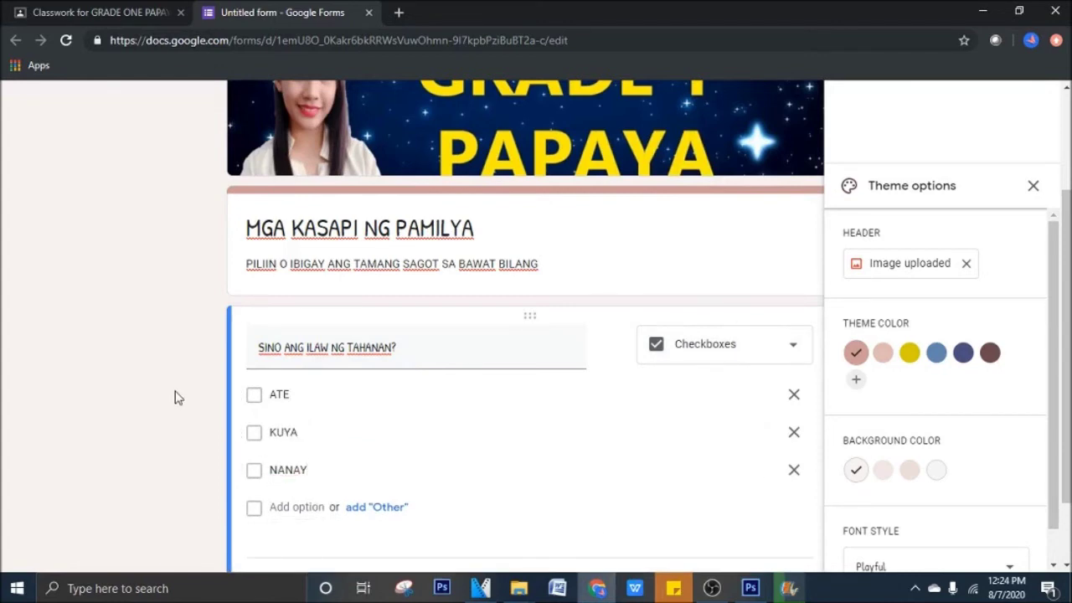
Step: Close the theme options panel and mark the question as required
scroll(734, 368, down, 1)
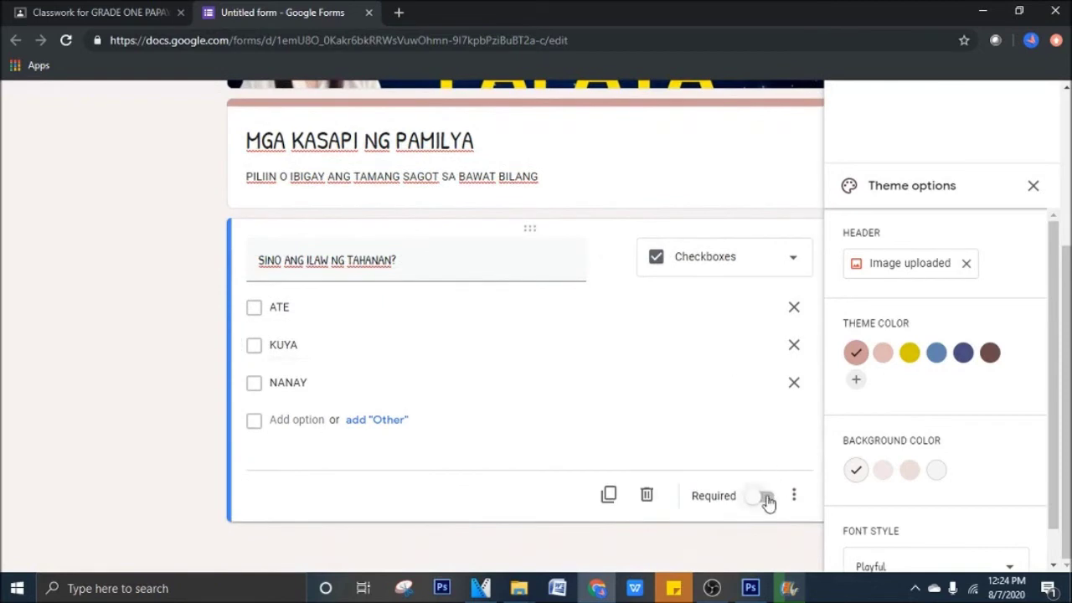
click(1034, 187)
scroll(722, 450, down, 3)
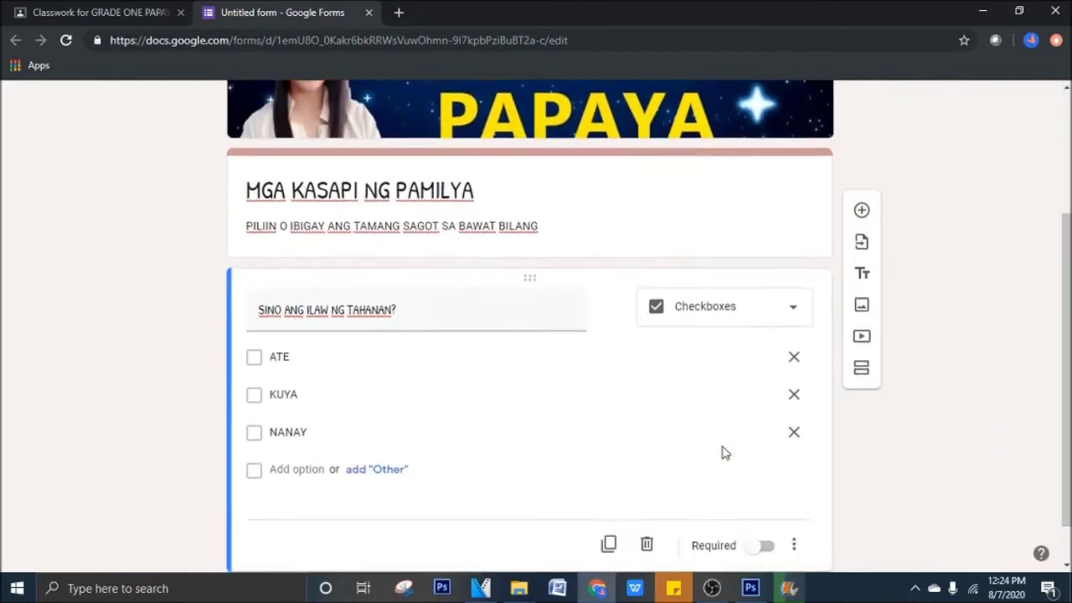
click(768, 500)
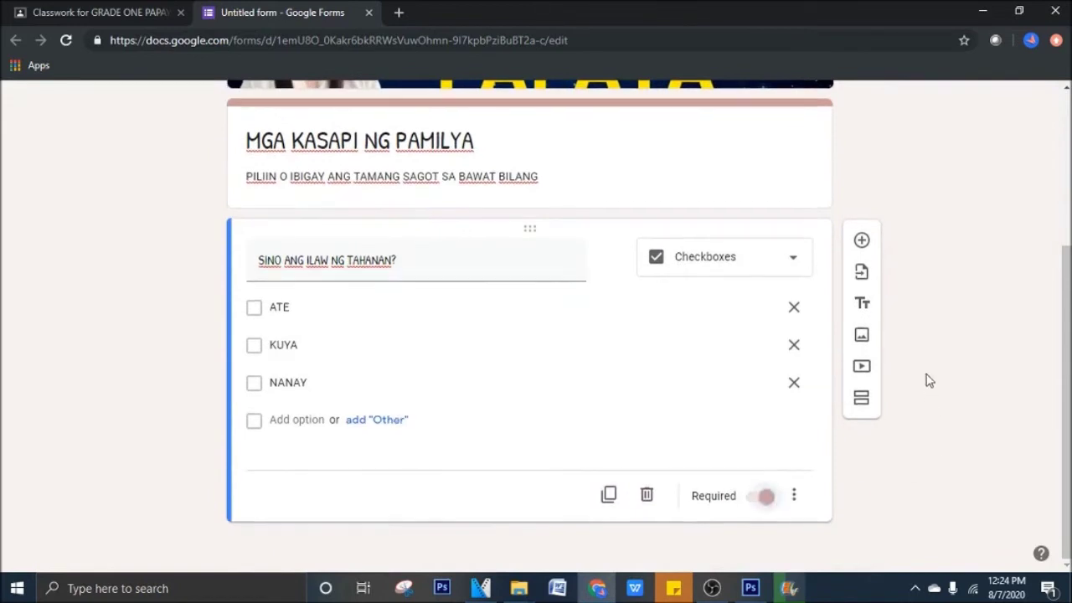
click(862, 243)
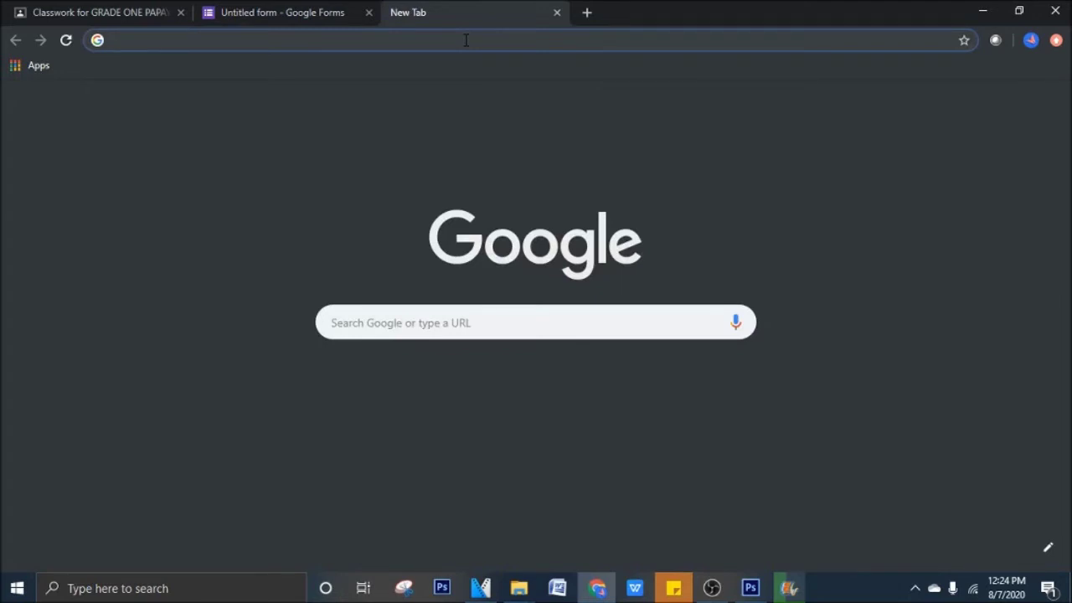
Step: Search Google for FATHER CARTOON in a new browser tab
text(F)
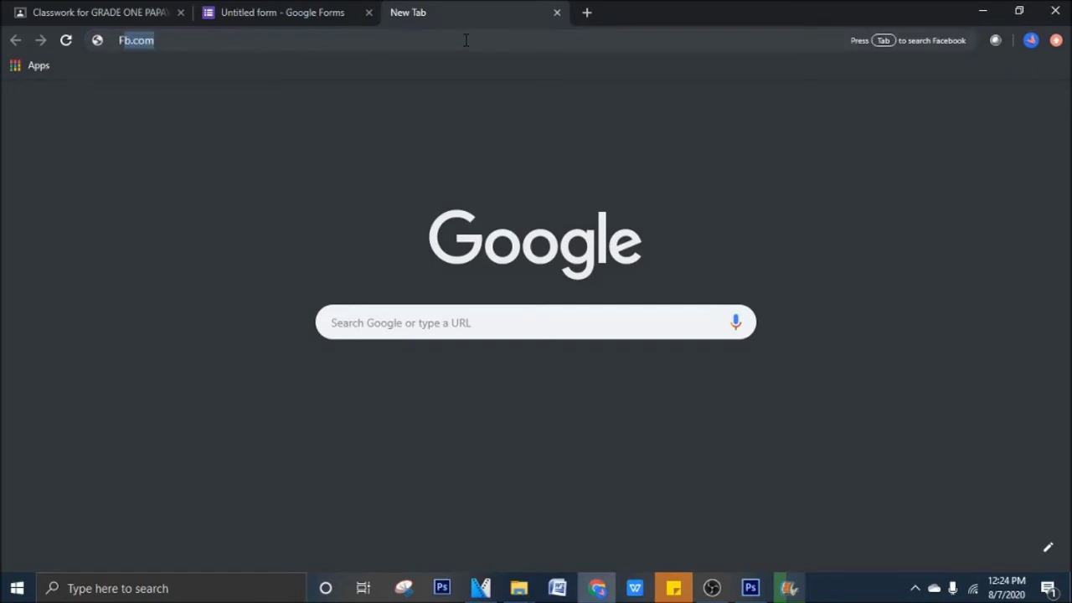
text(ATHER CARTOON)
key(Return)
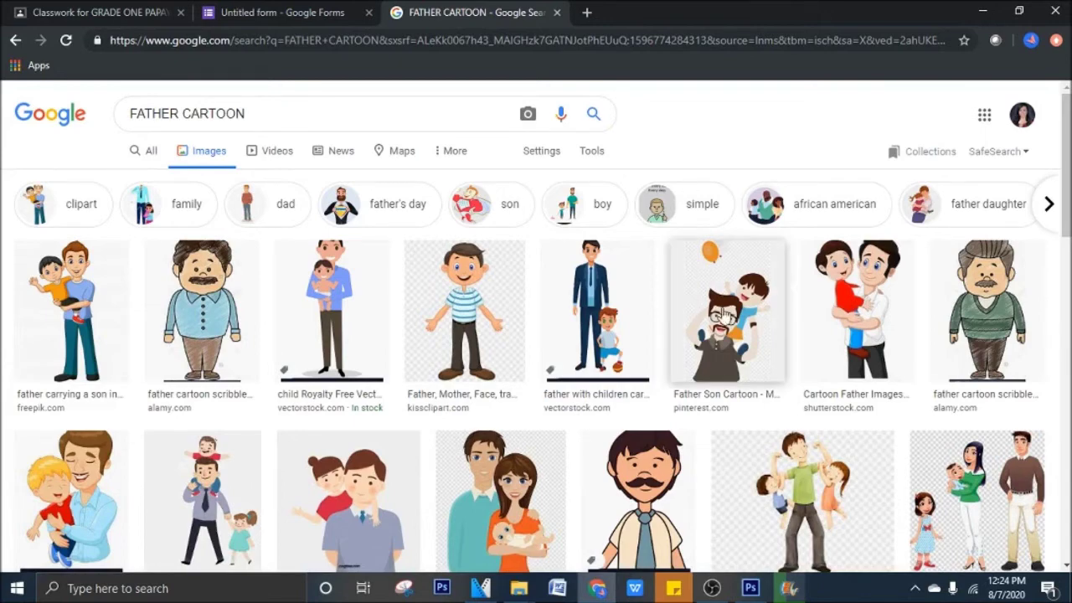
Step: Save the Alamy cute father cartoon to the Desktop as cute-father-cartoon-P1TH9R.jpg
scroll(722, 314, down, 4)
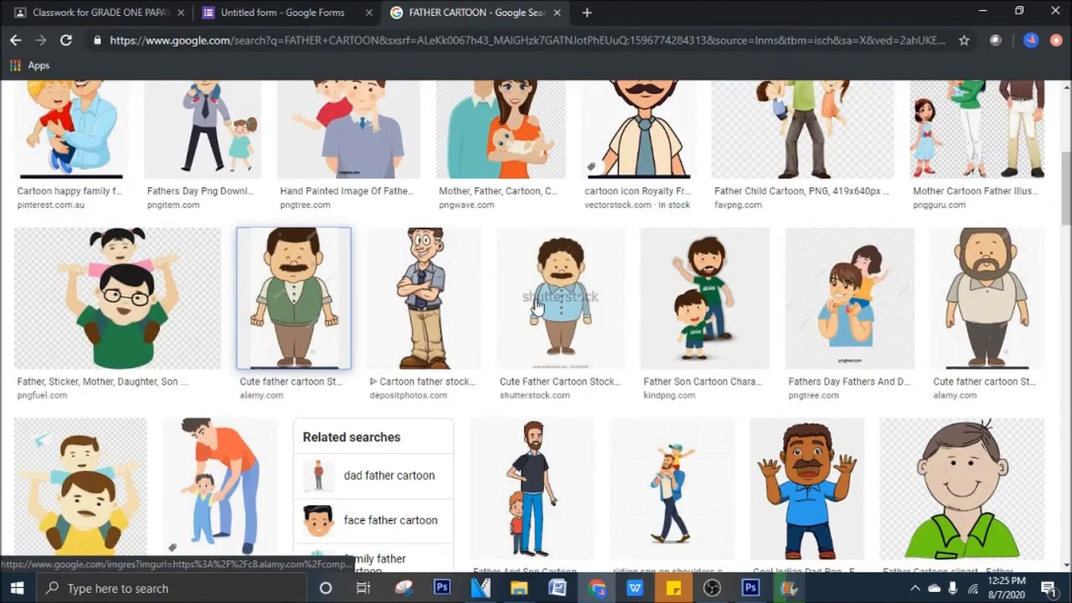
right_click(756, 208)
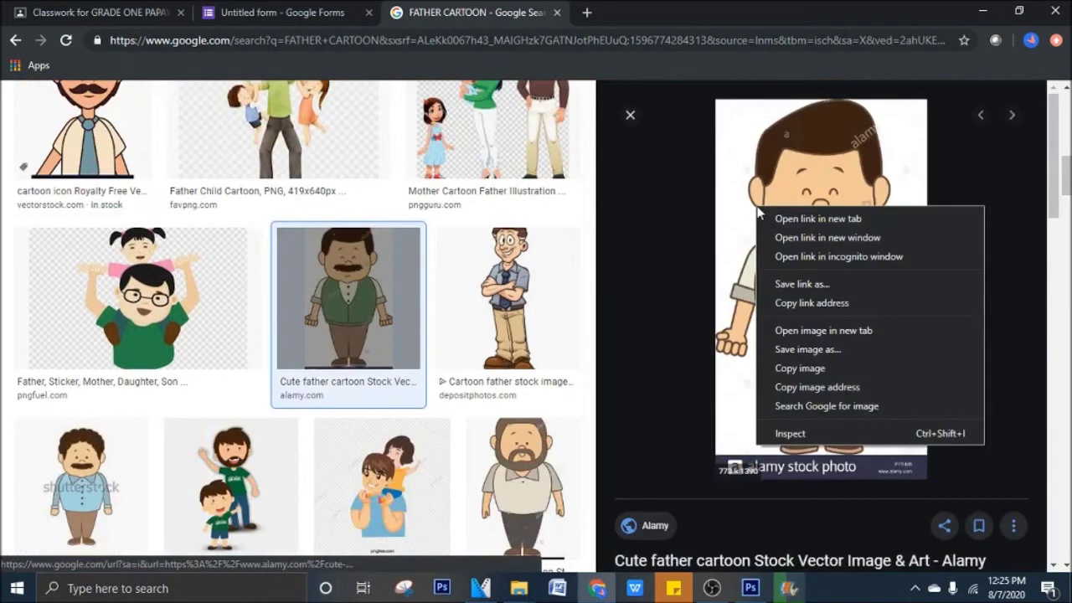
click(842, 349)
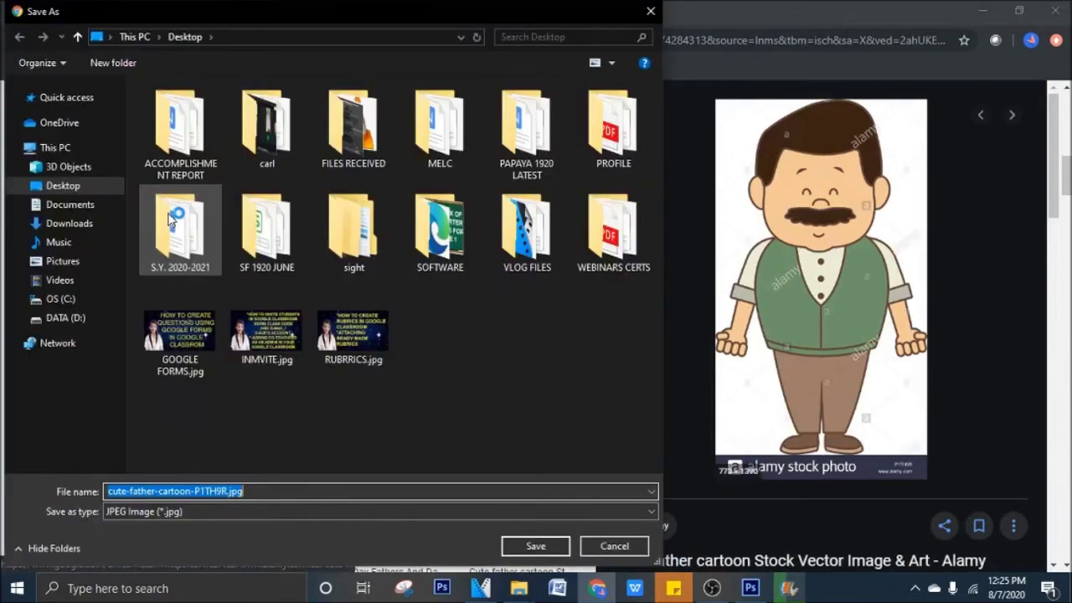
click(539, 423)
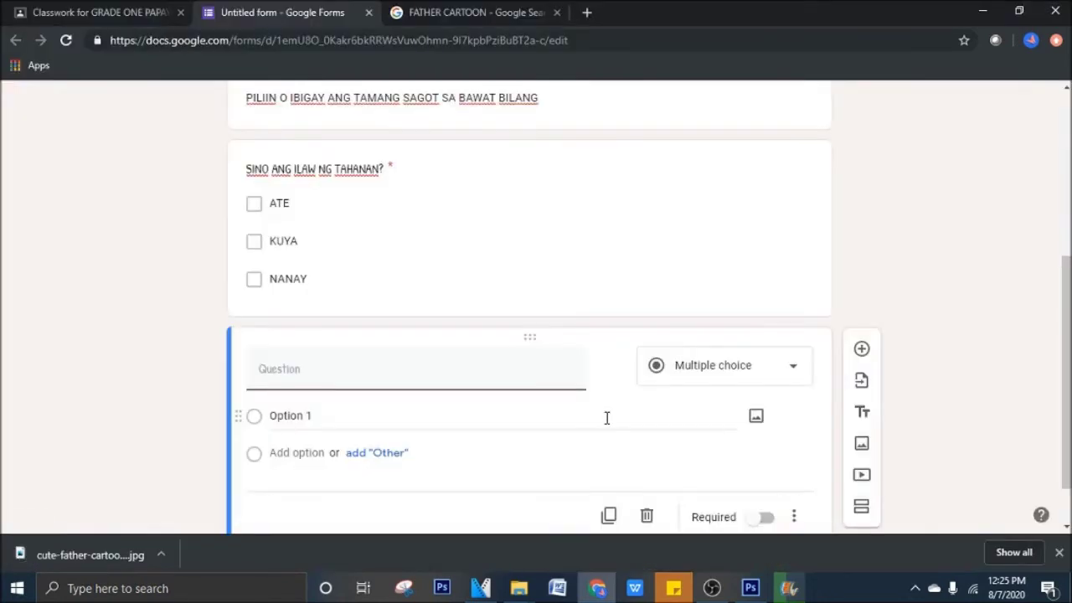
Step: Upload cute-father-cartoon-P1TH9R.jpg from the Desktop as the second question's image
mouse_move(612, 377)
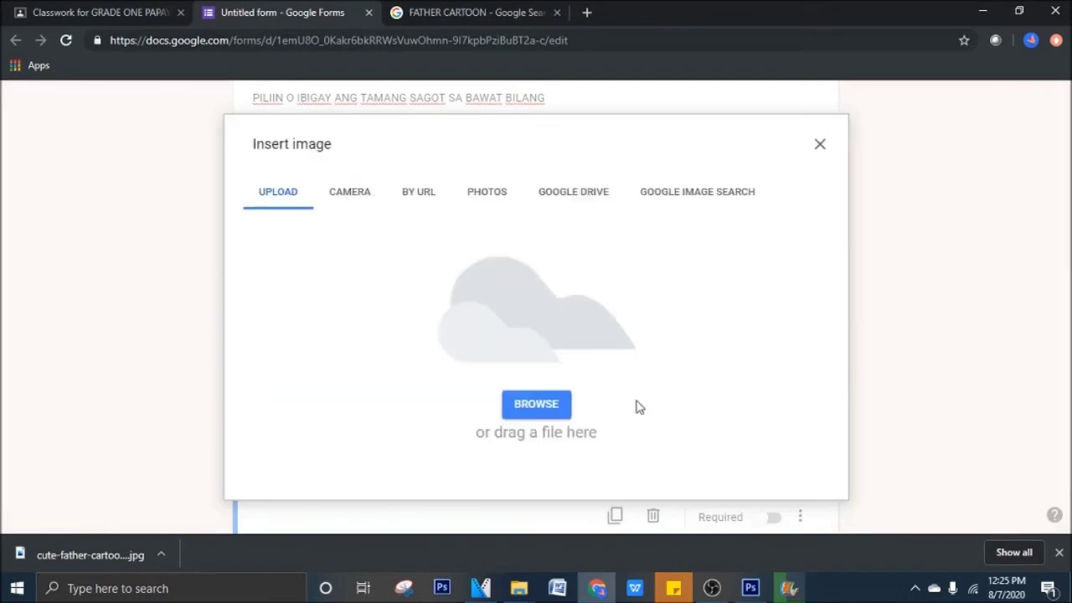
click(556, 410)
click(37, 186)
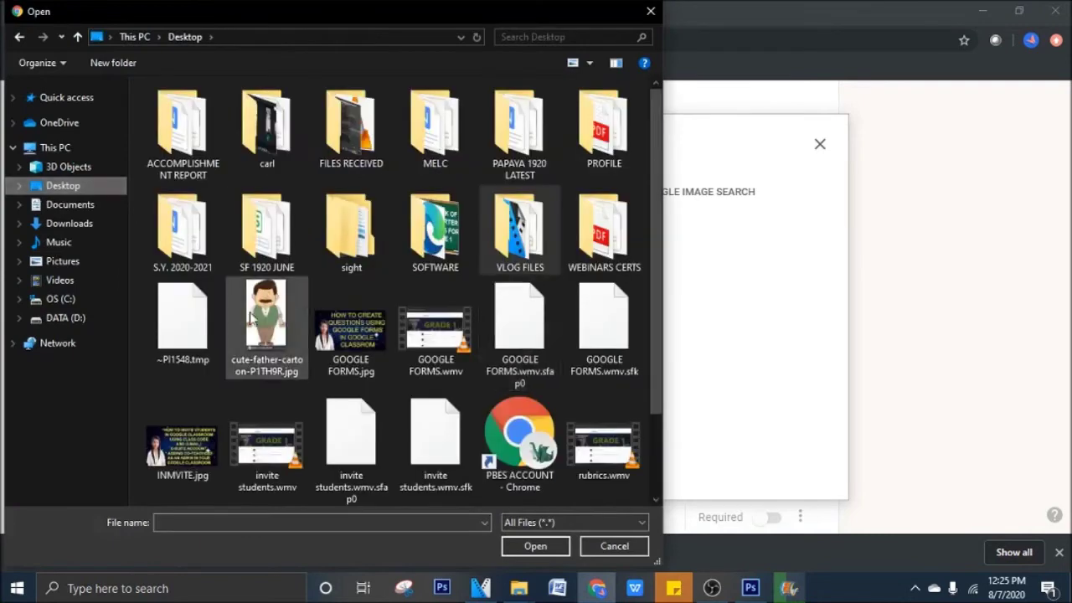
click(258, 310)
click(540, 545)
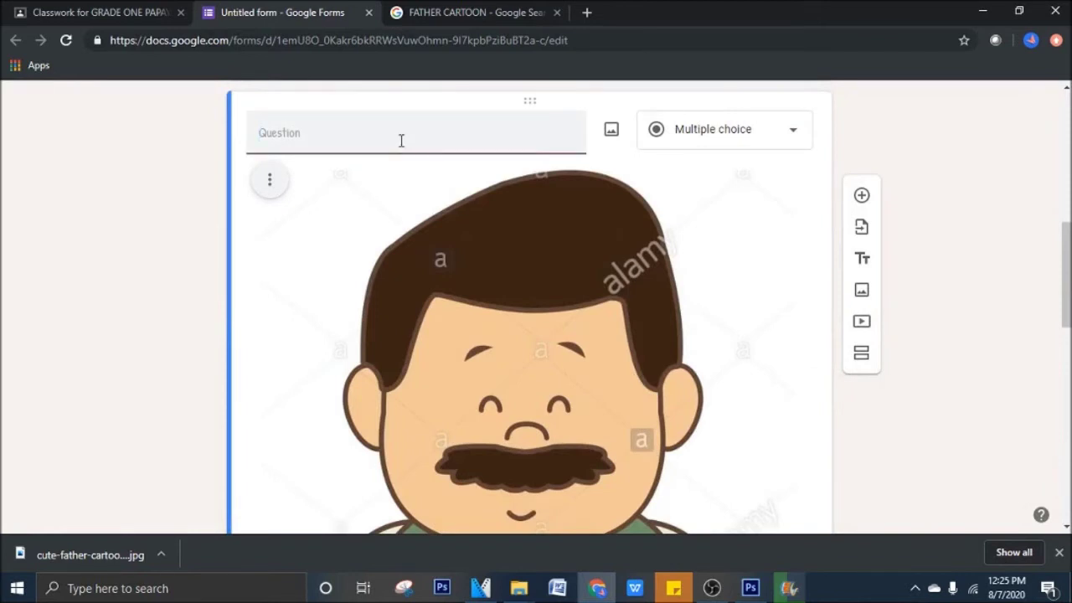
Step: Title the picture question 'SINO SA KASAPI NG PAMILYA ANG NASA LARAWAN?'
text(sw)
key(BackSpace)
text(INO SA)
text(KASAPI NG)
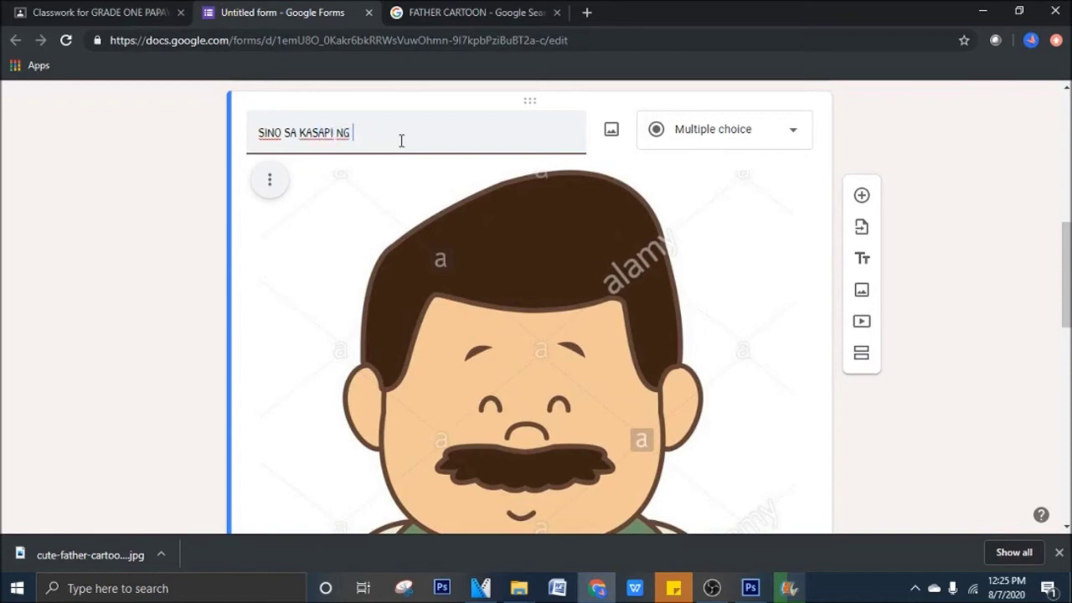
text( PAMILYA ANG)
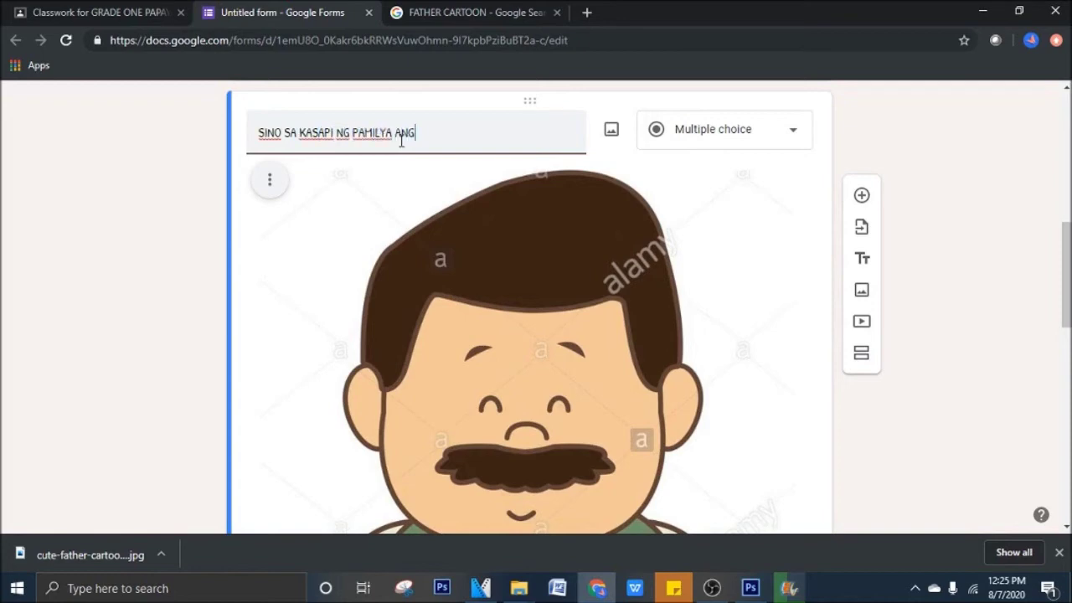
text( NASA LARAWAN)
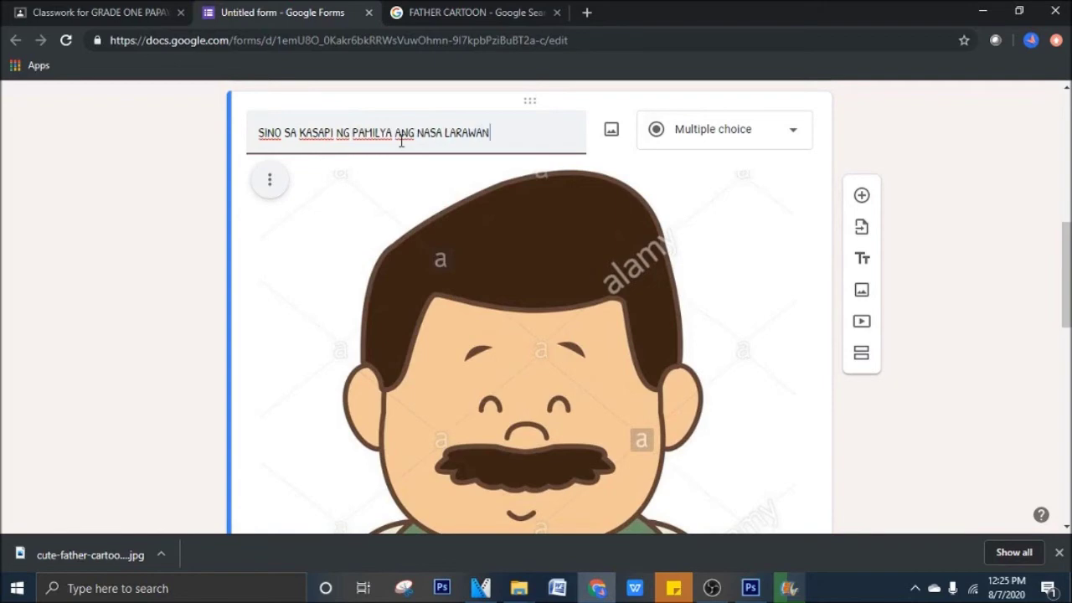
text(?)
scroll(591, 283, down, 3)
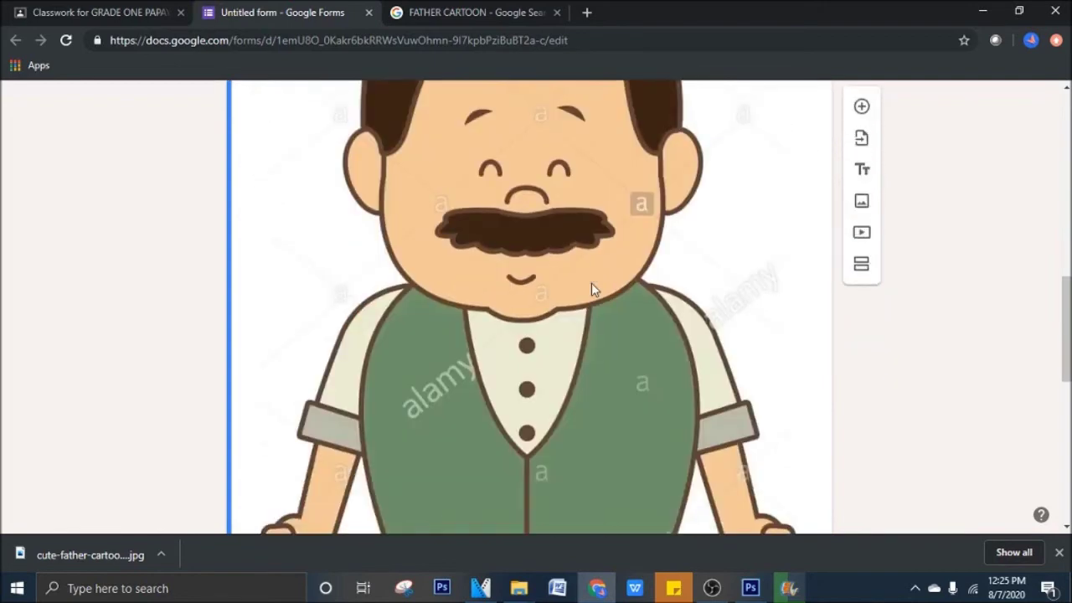
scroll(596, 284, down, 4)
scroll(601, 286, down, 2)
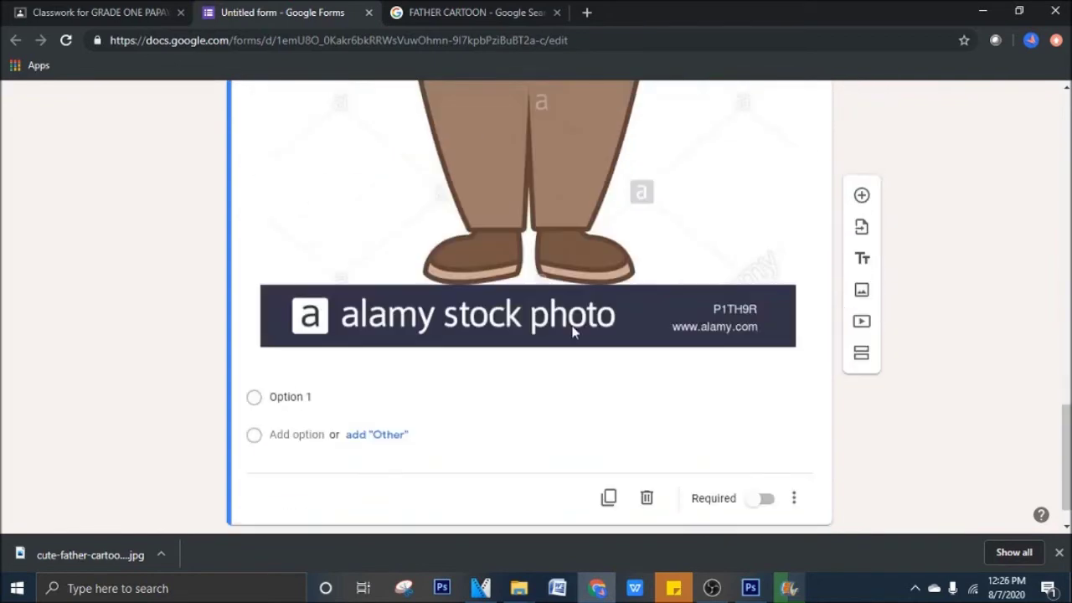
scroll(574, 332, up, 10)
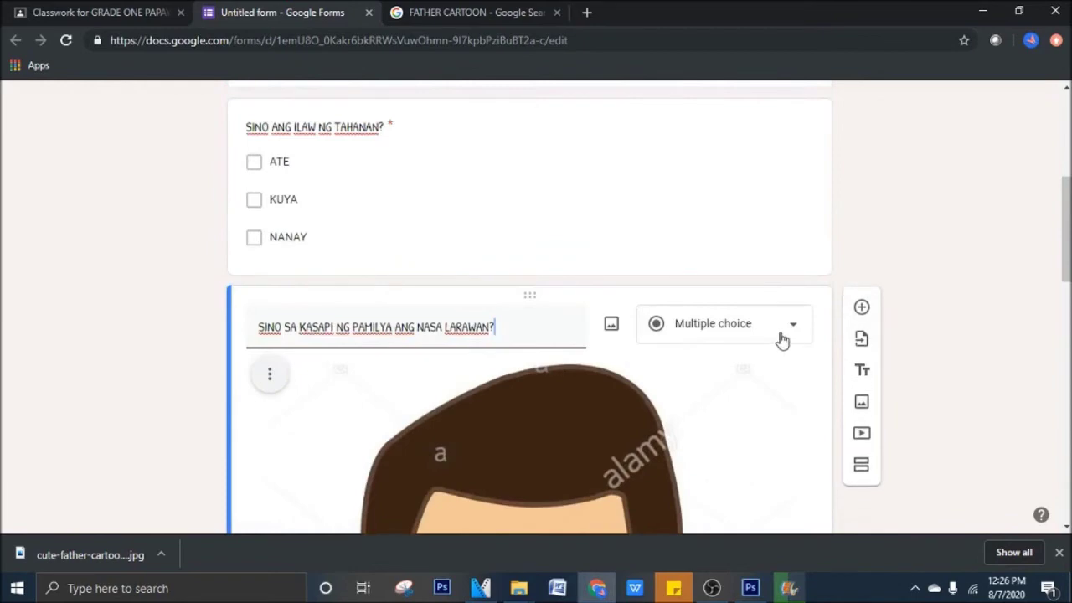
scroll(758, 327, down, 10)
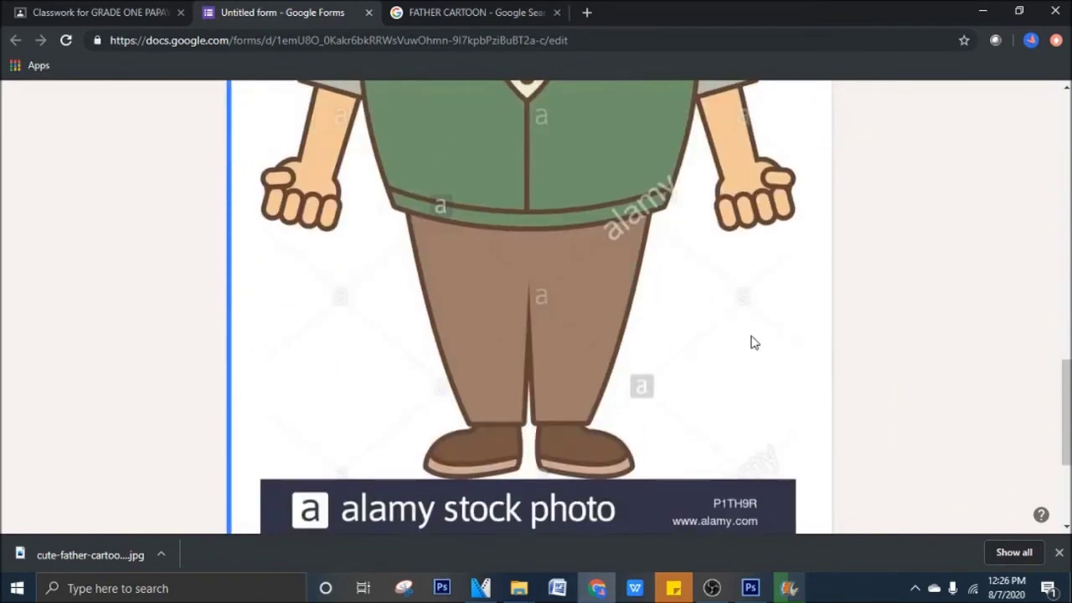
Step: Give the picture question the choices KUYA, BUNSO and TATAY and make it required
click(340, 364)
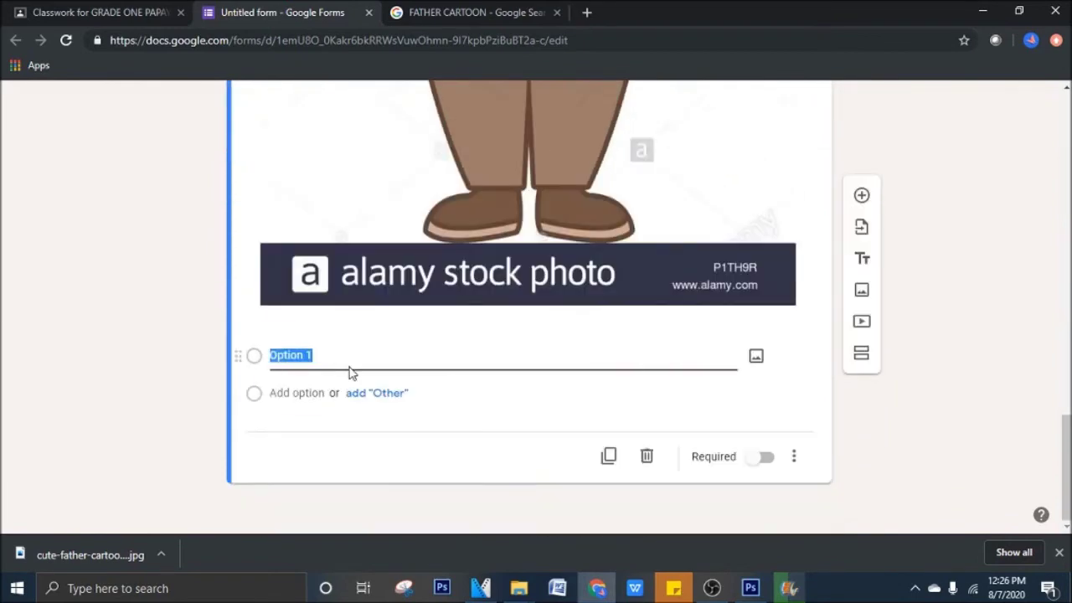
text(KUYA)
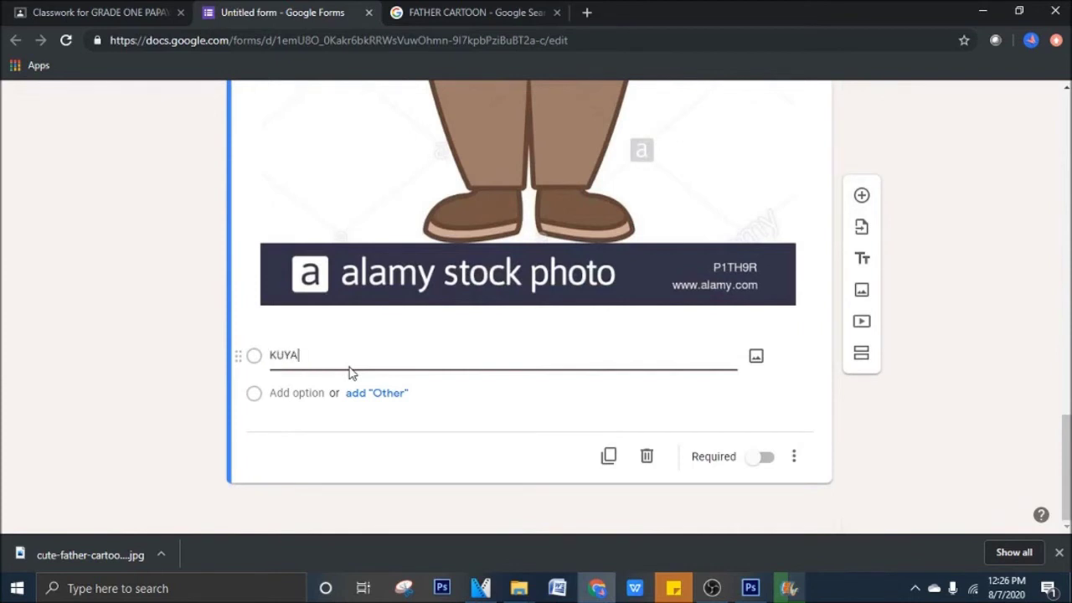
click(282, 391)
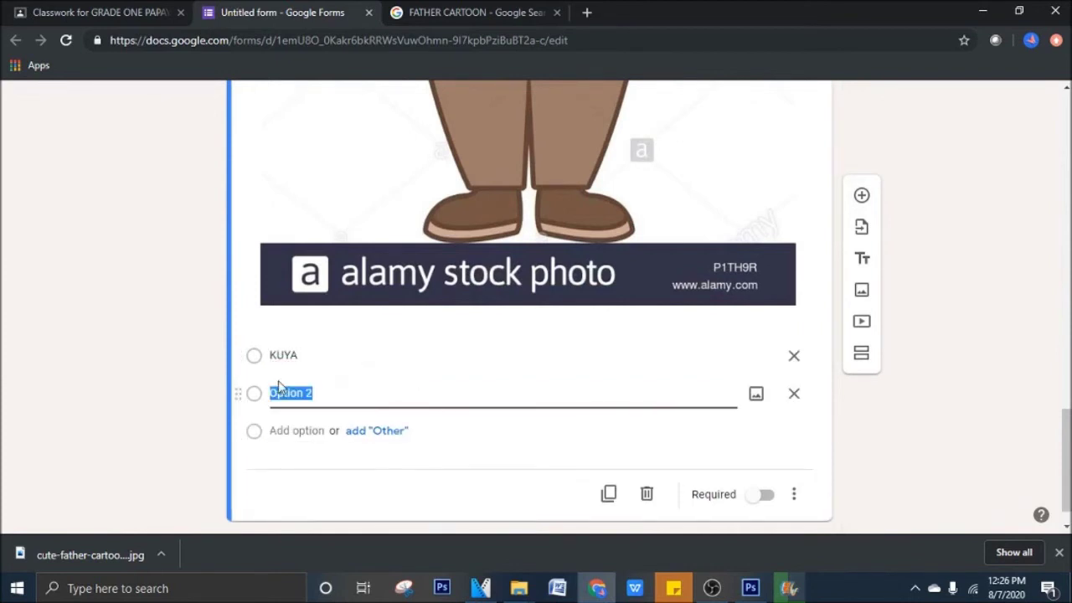
text(BUNSO)
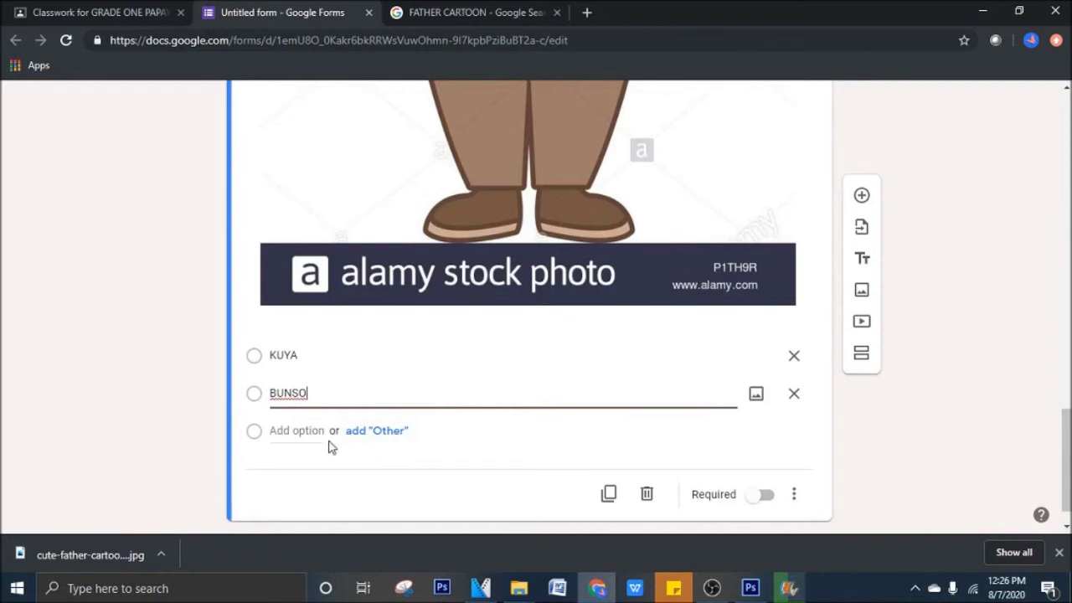
click(301, 430)
text(TATAY)
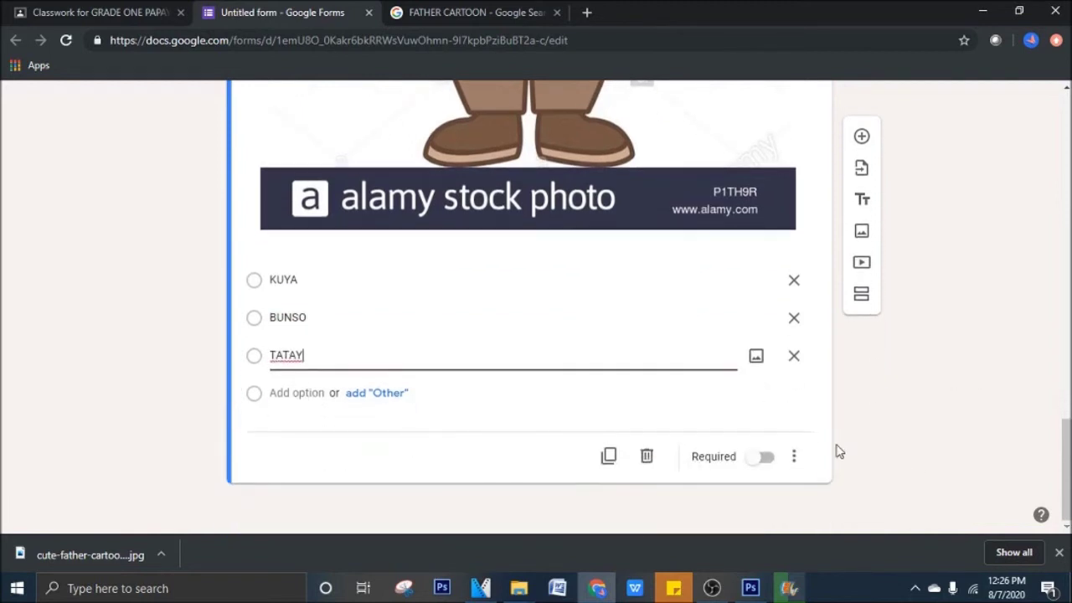
scroll(837, 444, down, 1)
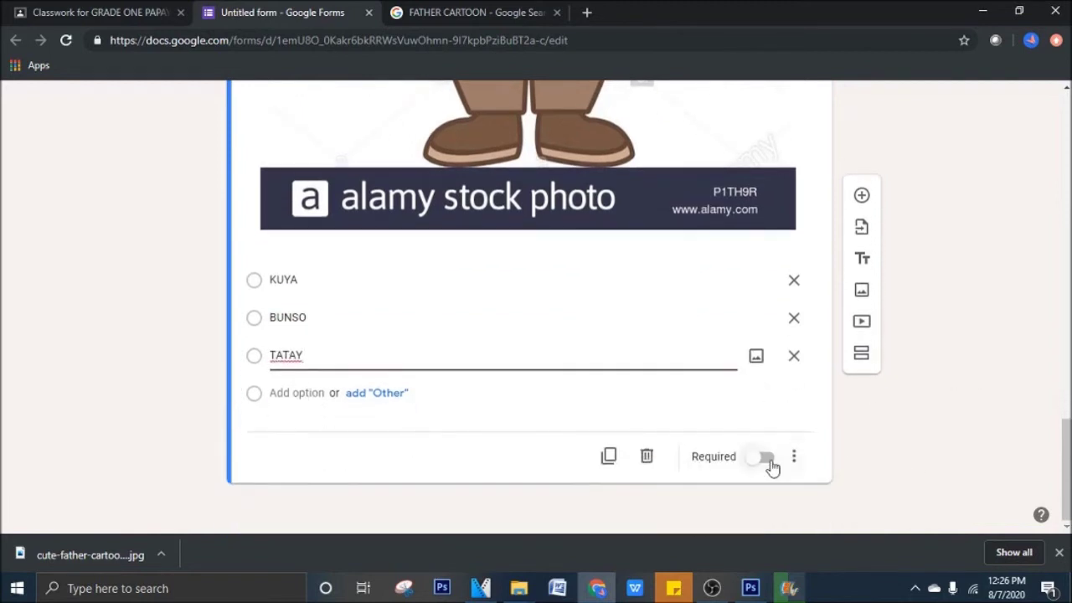
click(770, 466)
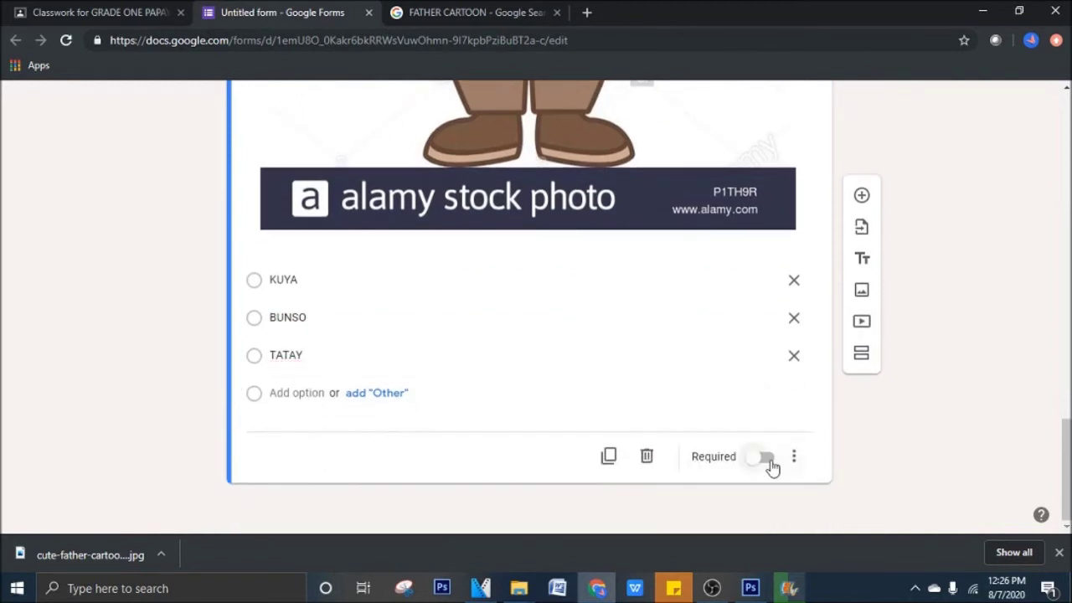
Step: Add a new question below the picture question and keep its type as Short answer
click(861, 197)
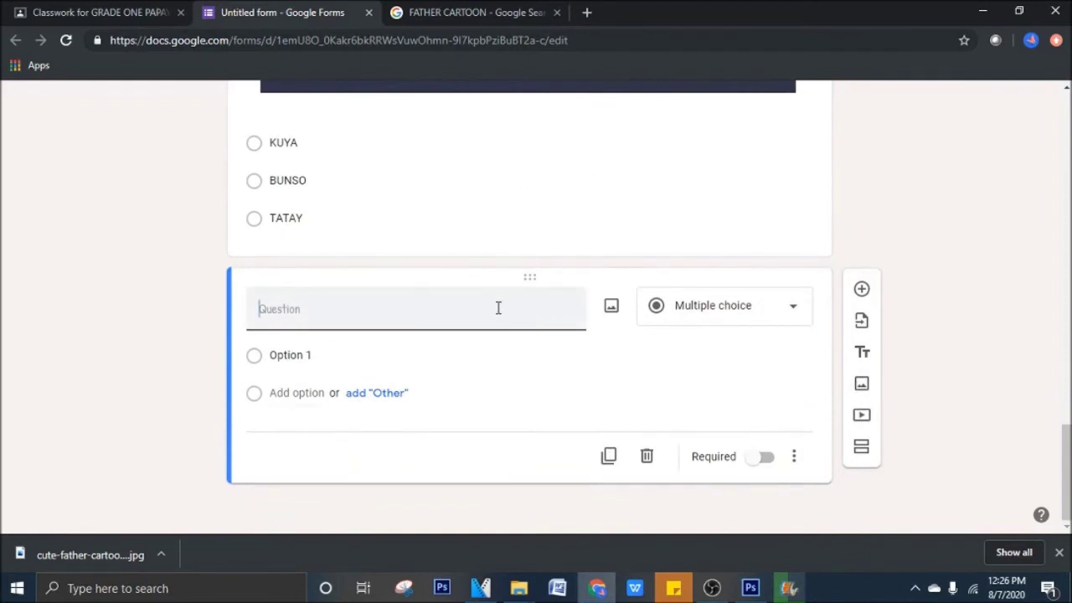
text(ssl)
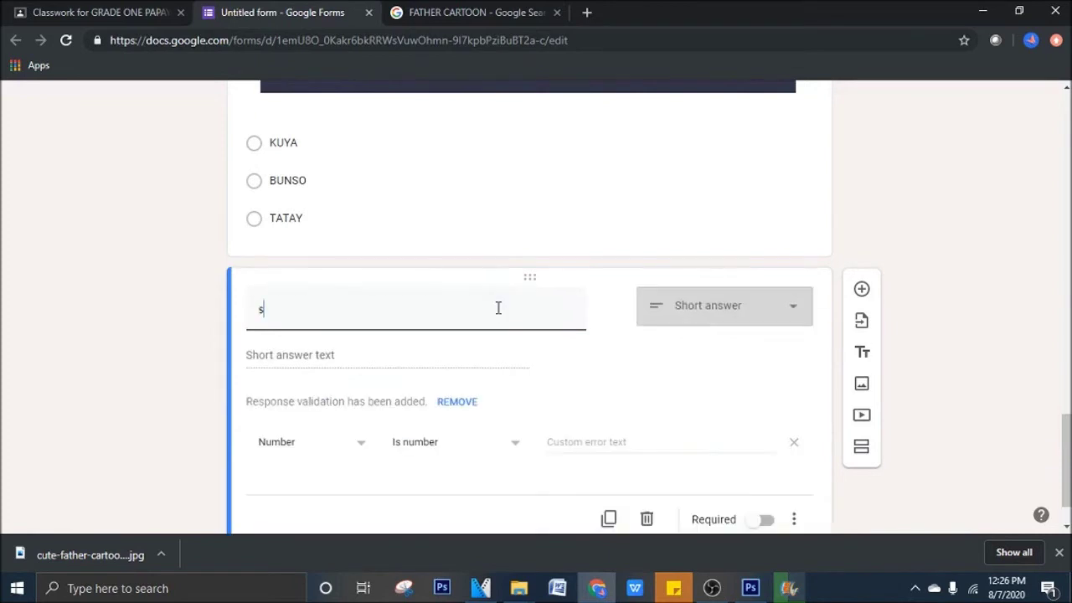
key(BackSpace)
key(BackSpace)
key(BackSpace)
key(BackSpace)
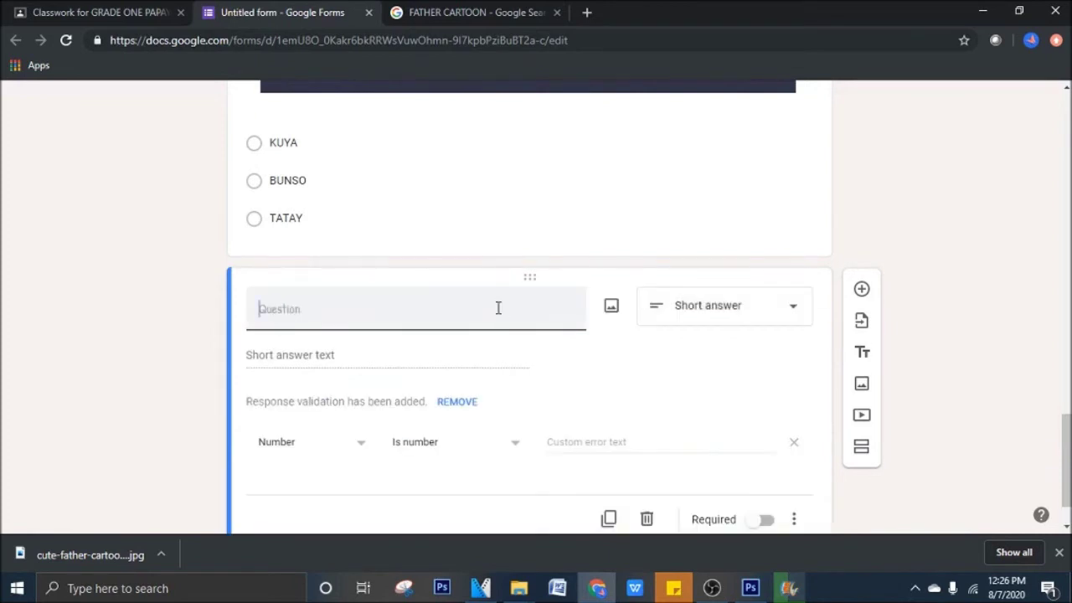
click(770, 317)
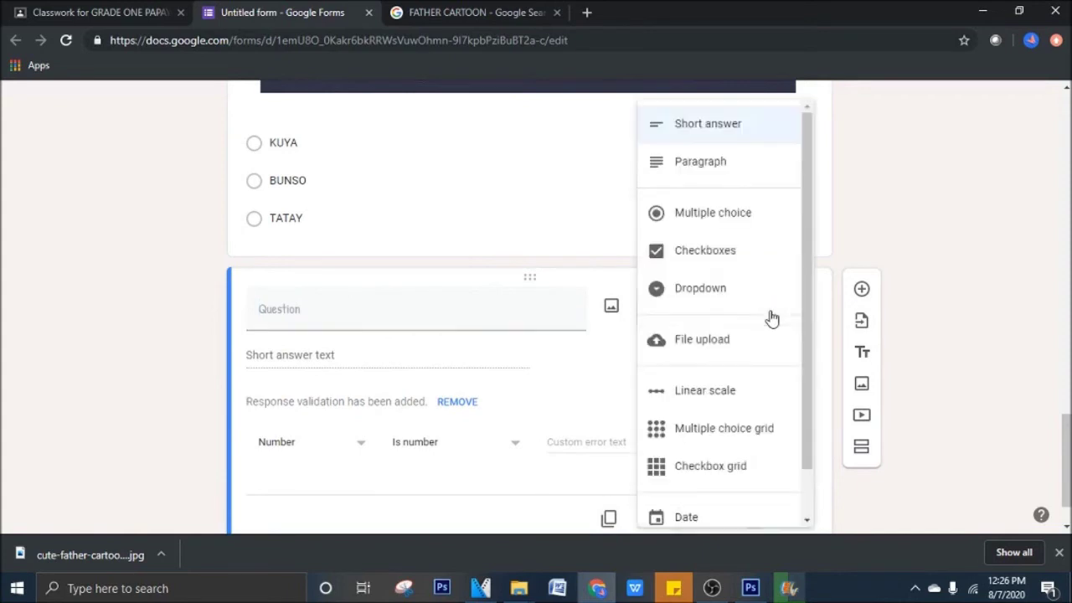
click(744, 134)
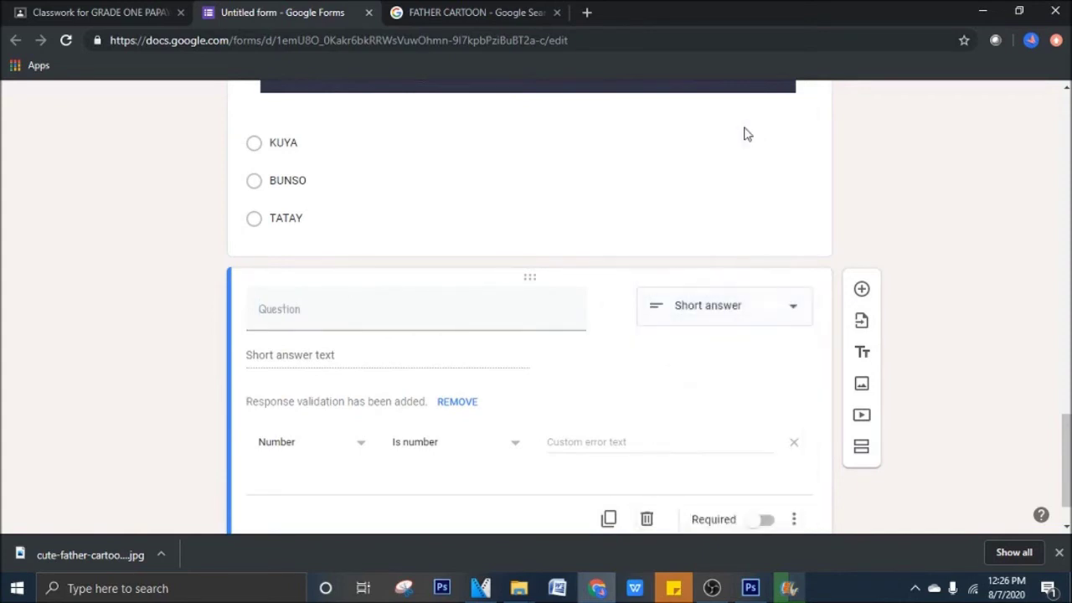
Step: Word the question 'Siya a madalas kasama si nanay at tumutulong sa mga gawaing bahay' as a required short answer
click(387, 312)
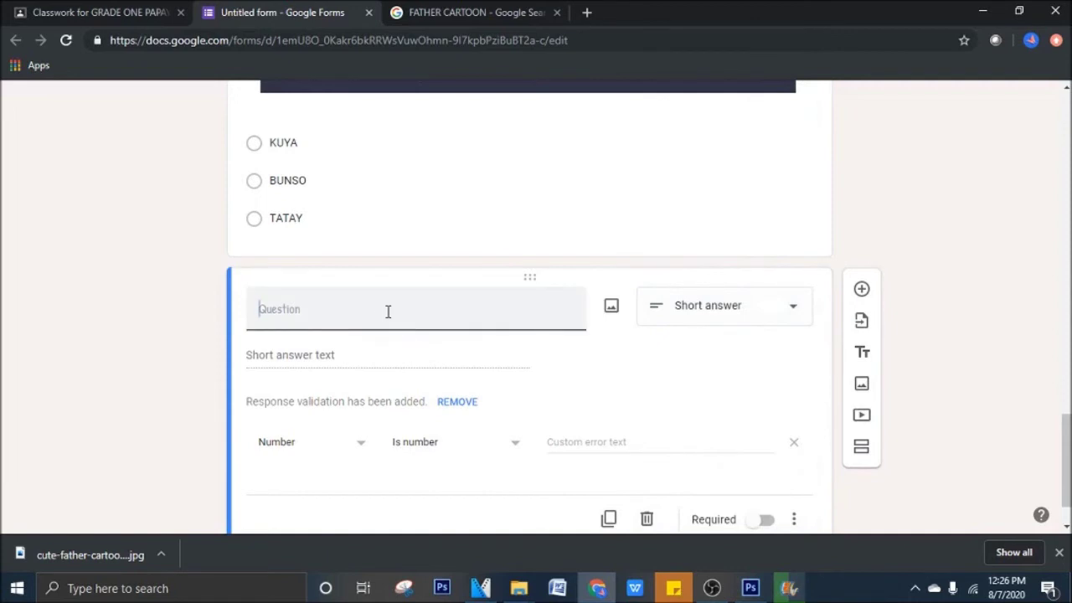
text(Siya an)
key(BackSpace)
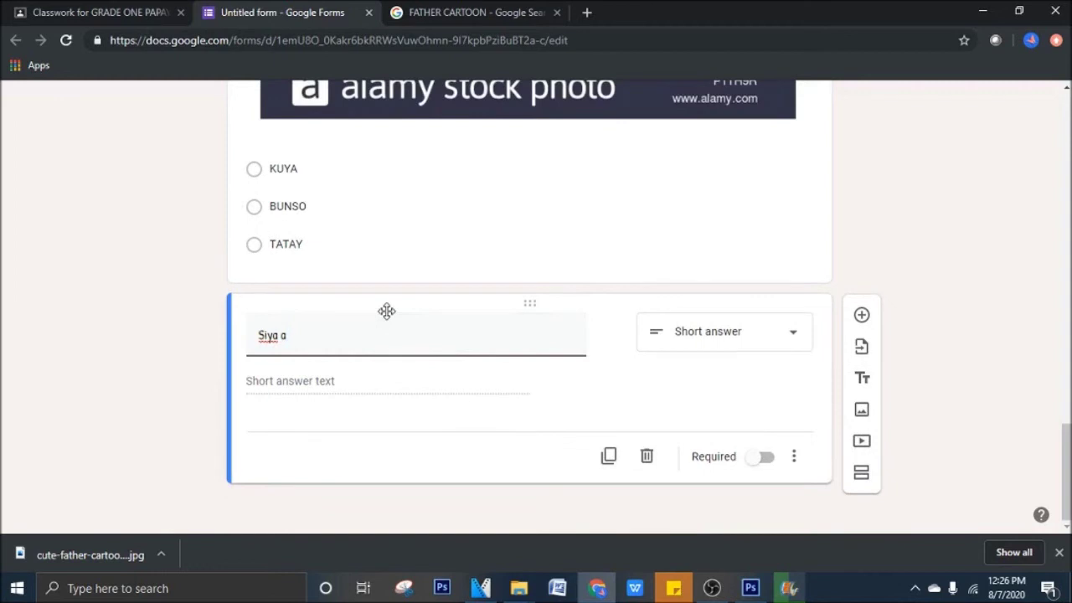
text(madalas kasama si nan)
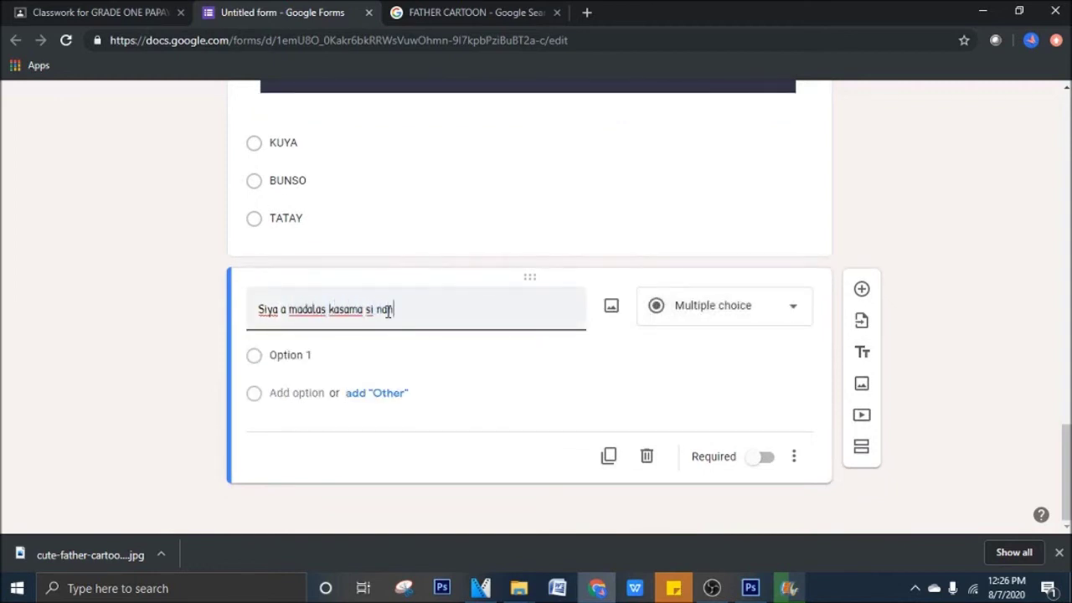
text(ay at tumutulo)
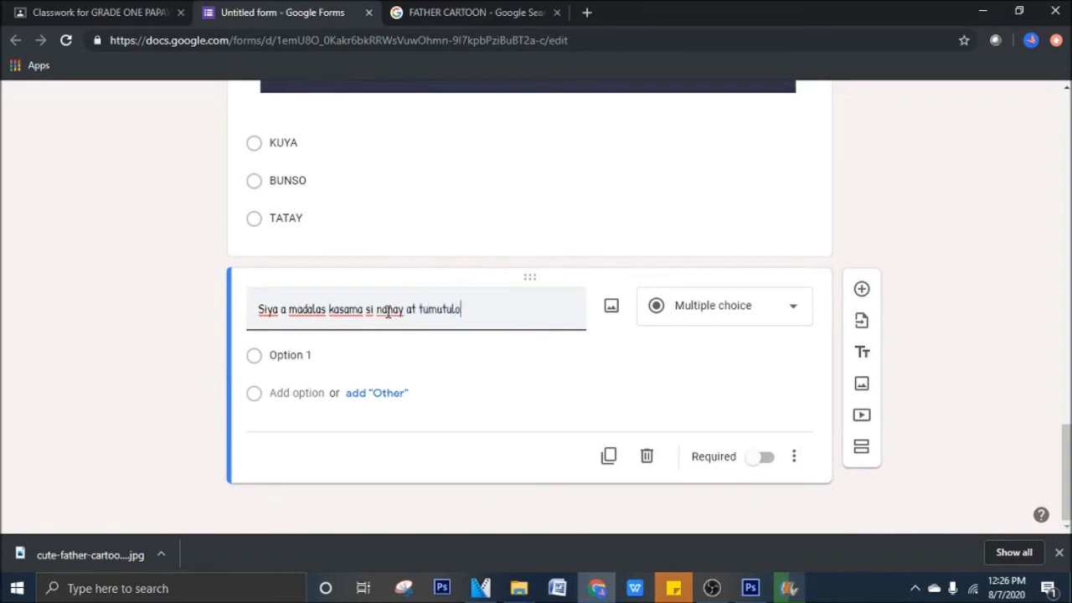
text(ng sa m)
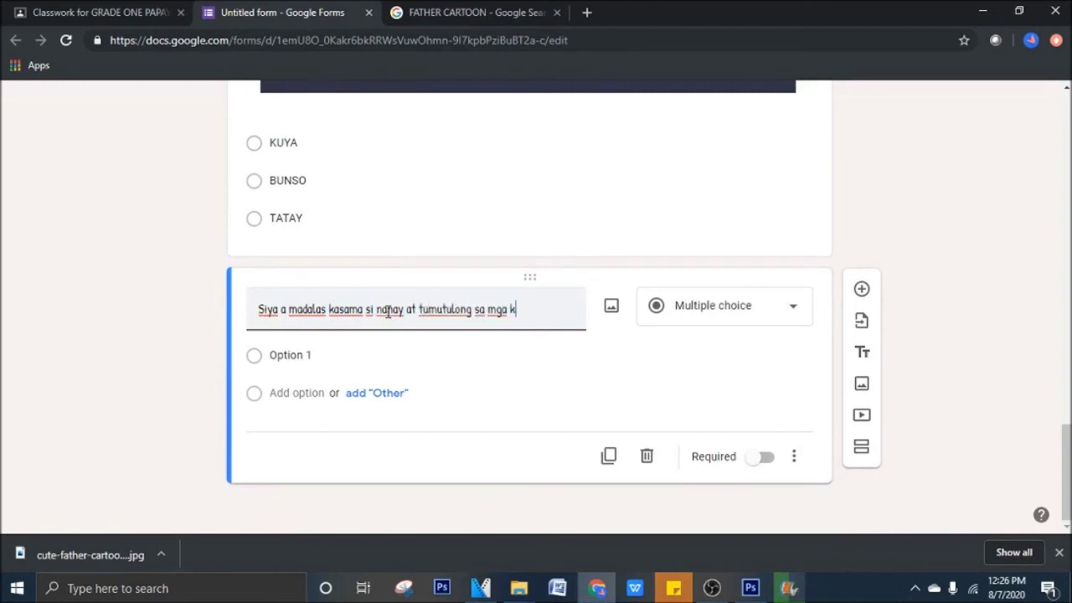
text(ga gawaing bahay.)
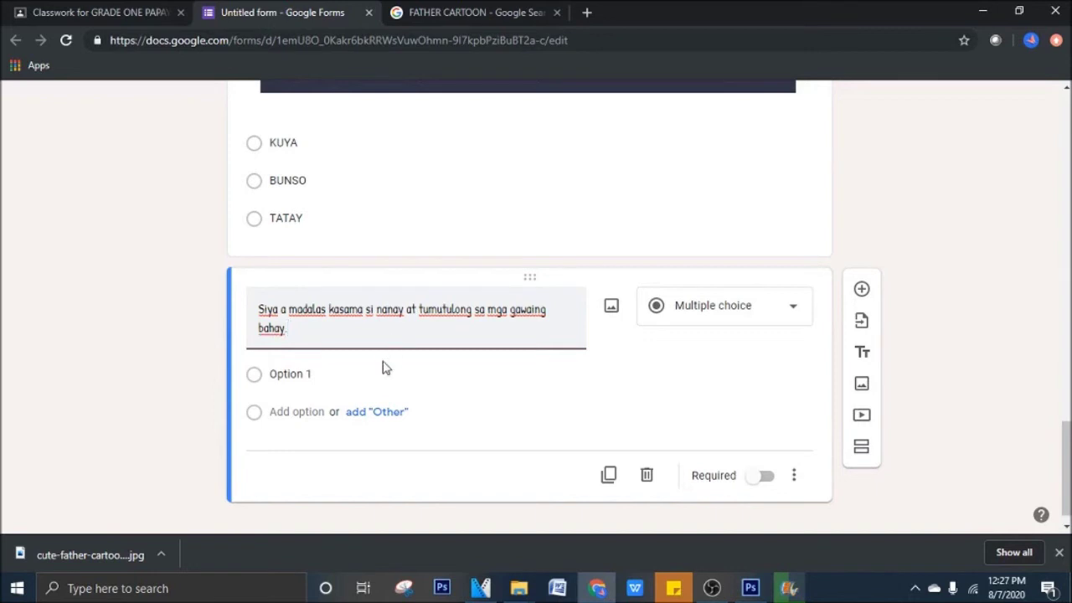
click(708, 316)
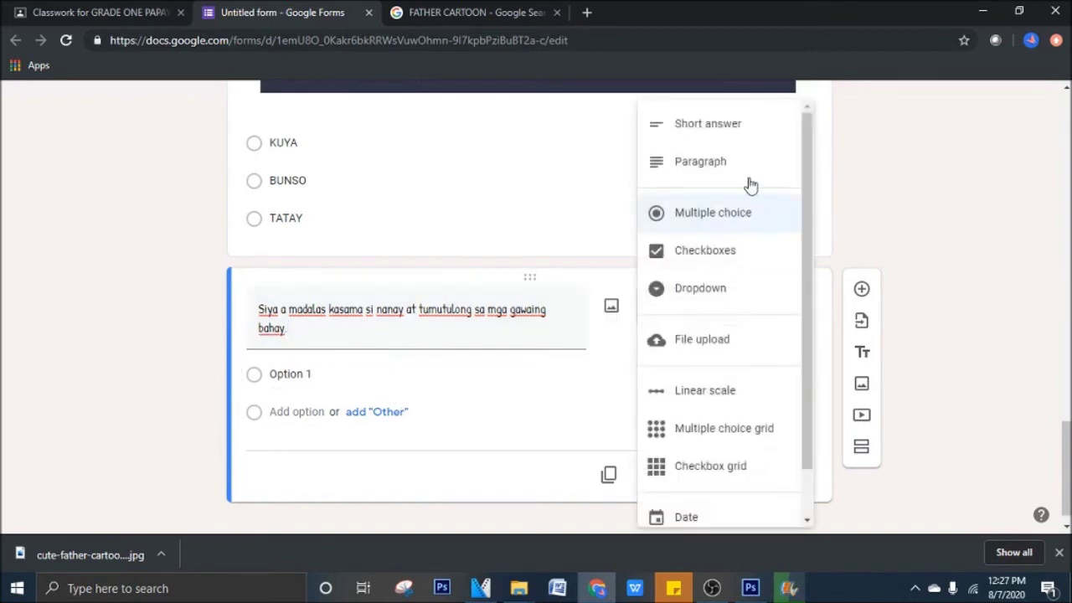
click(728, 140)
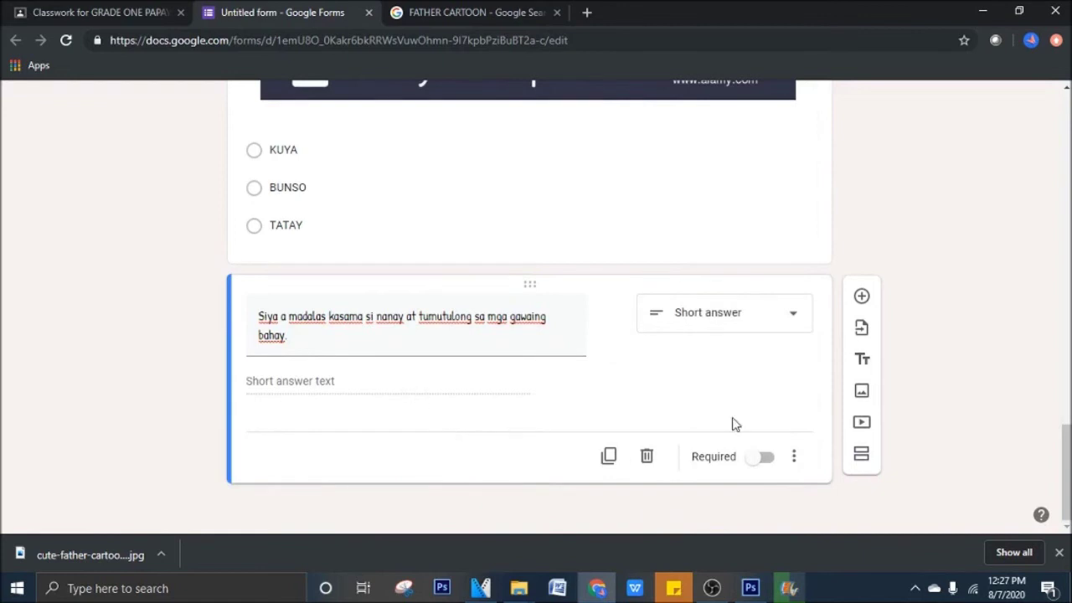
click(770, 460)
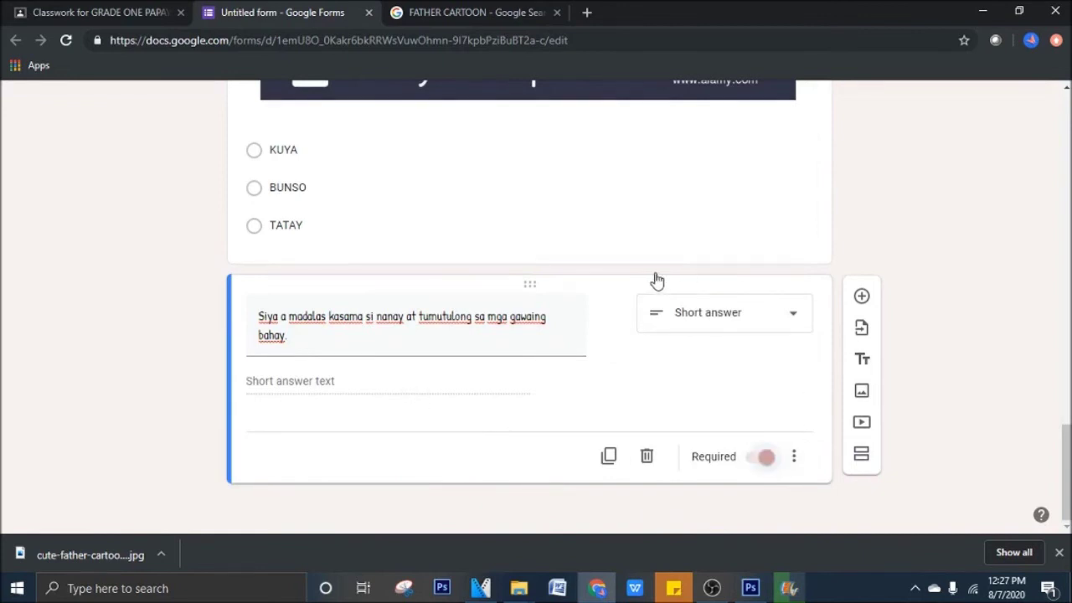
scroll(856, 264, up, 2)
scroll(856, 264, up, 6)
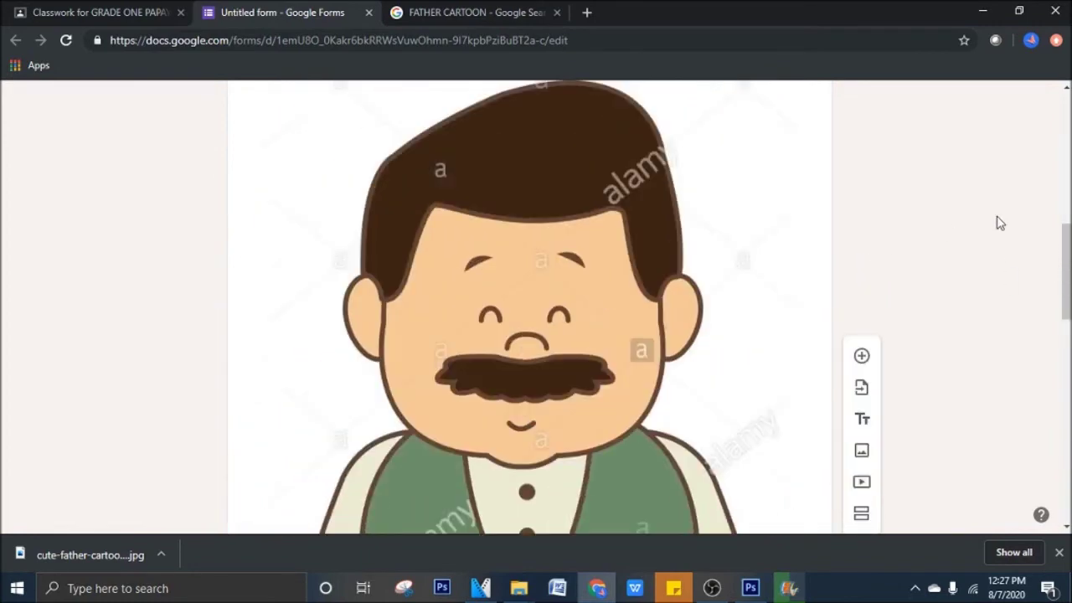
drag(1066, 269, 1065, 135)
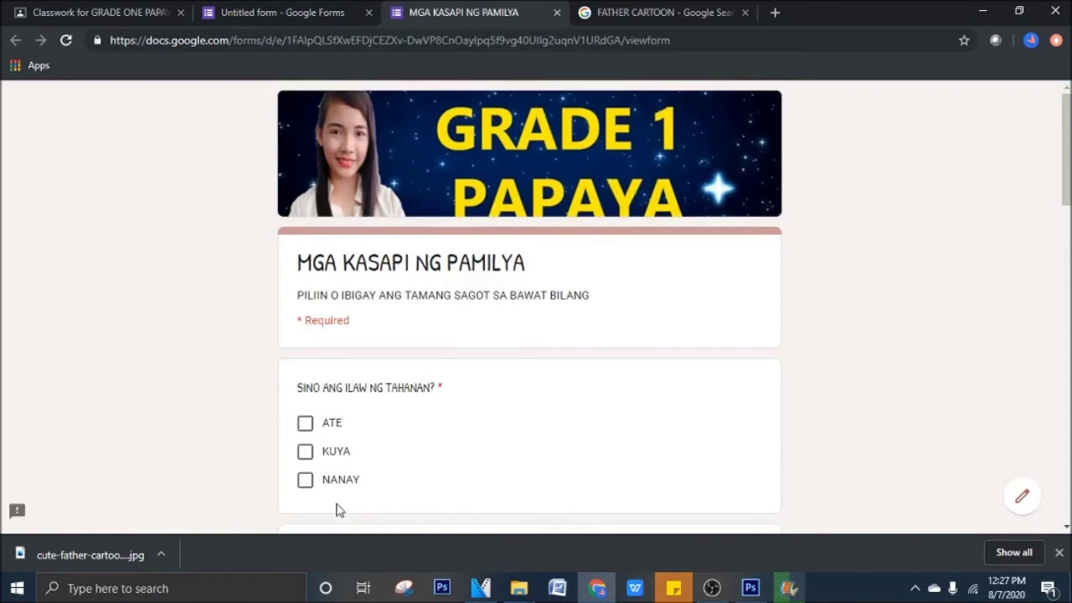
scroll(536, 282, down, 5)
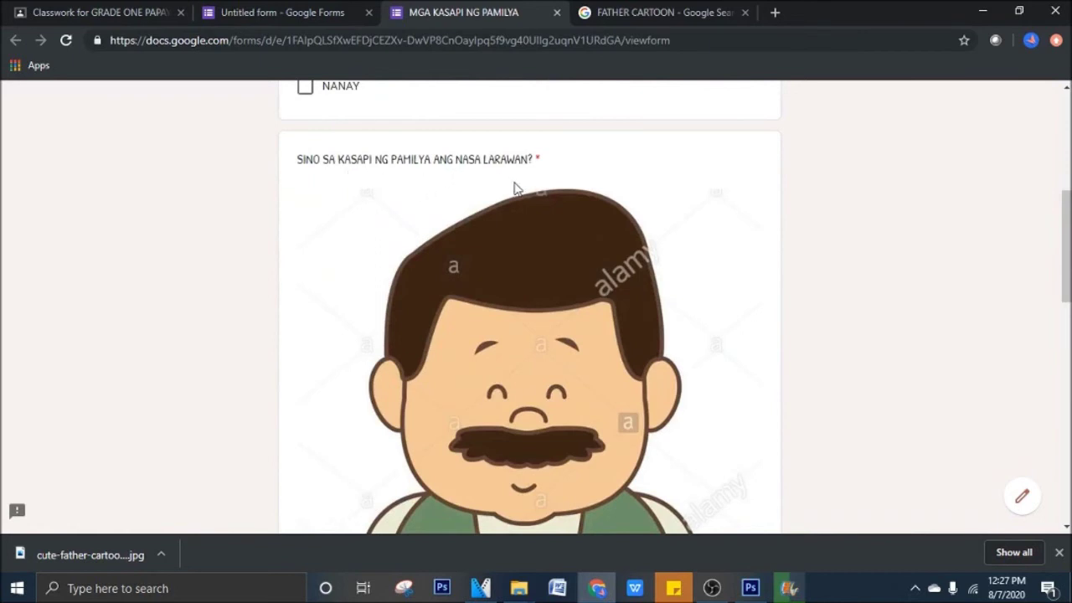
scroll(608, 400, down, 9)
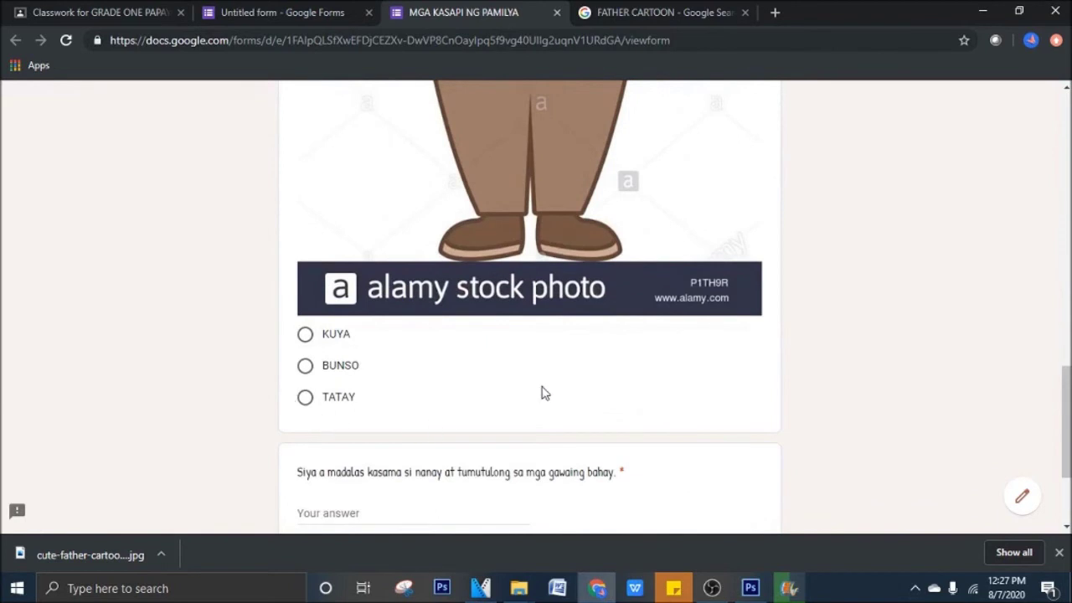
scroll(610, 342, down, 2)
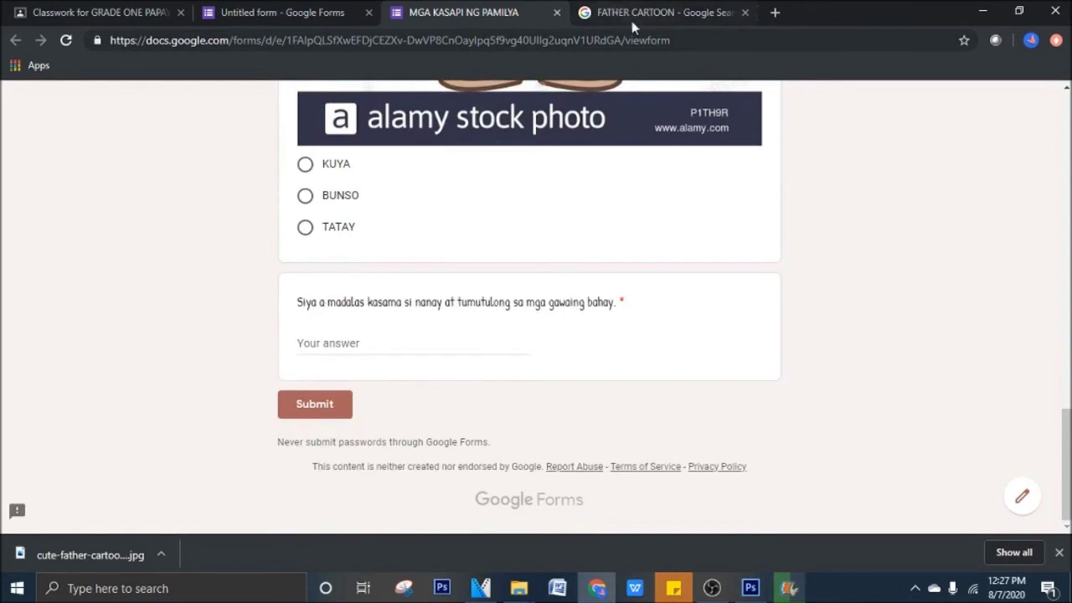
click(557, 12)
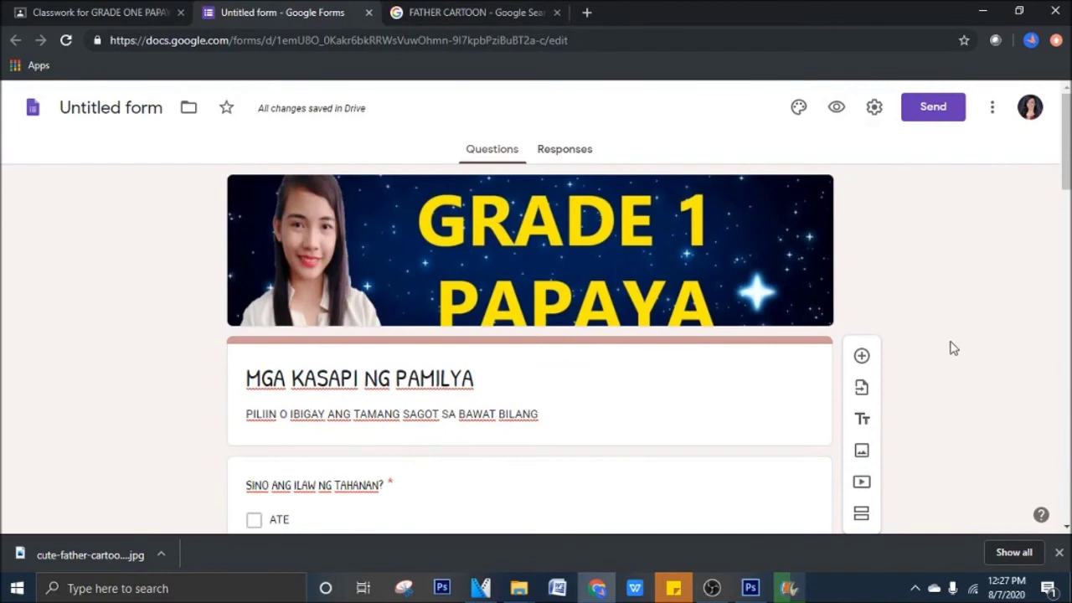
Step: Correct the third question's title so it begins 'Siya ang' instead of 'Siya a'
drag(1067, 92, 1067, 364)
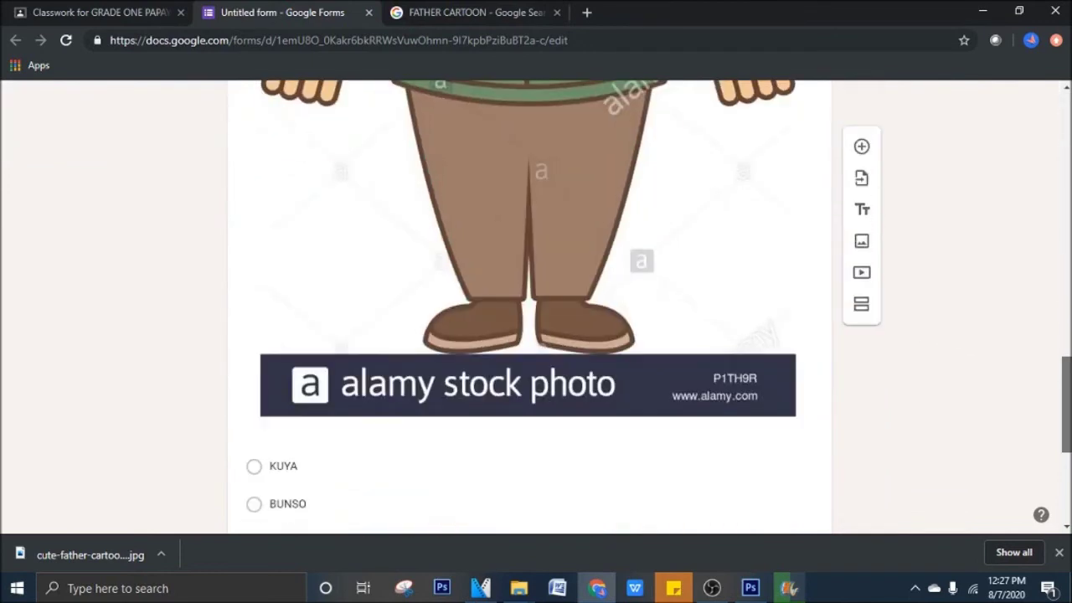
scroll(400, 231, down, 4)
triple_click(289, 343)
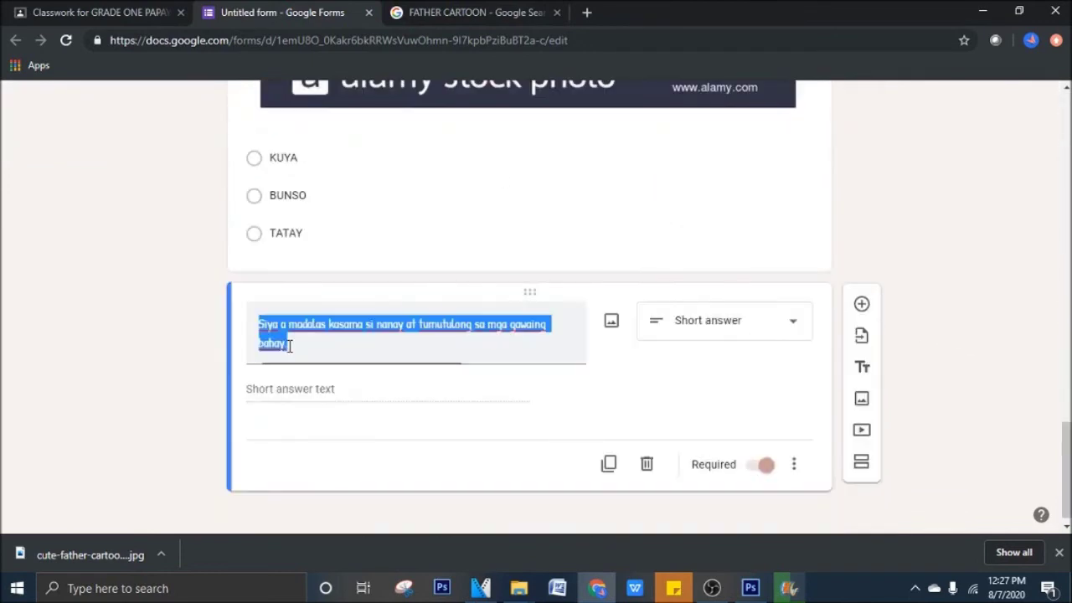
click(284, 327)
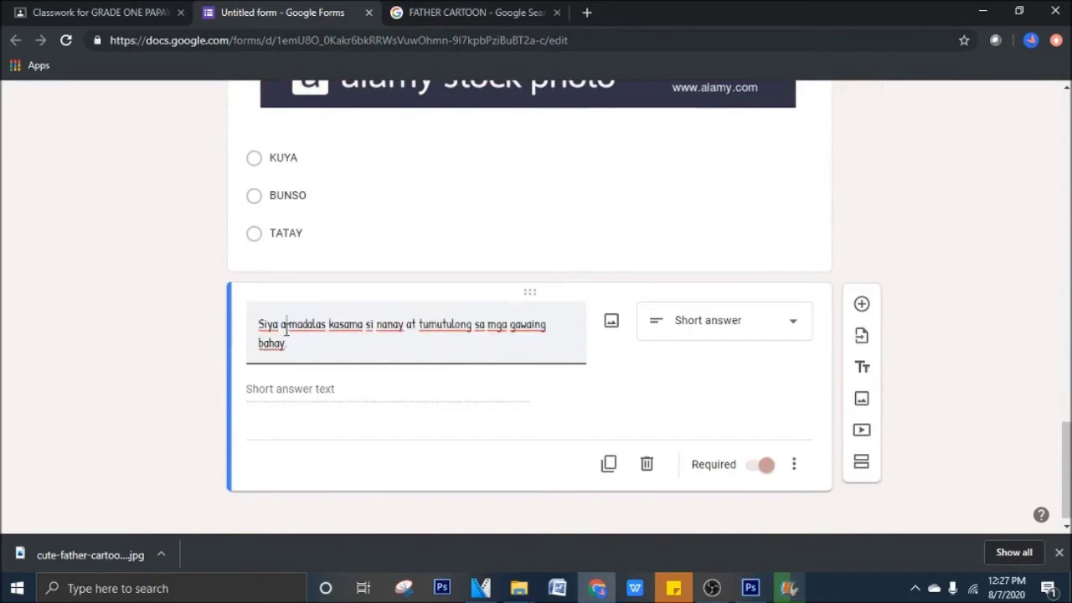
text(ng)
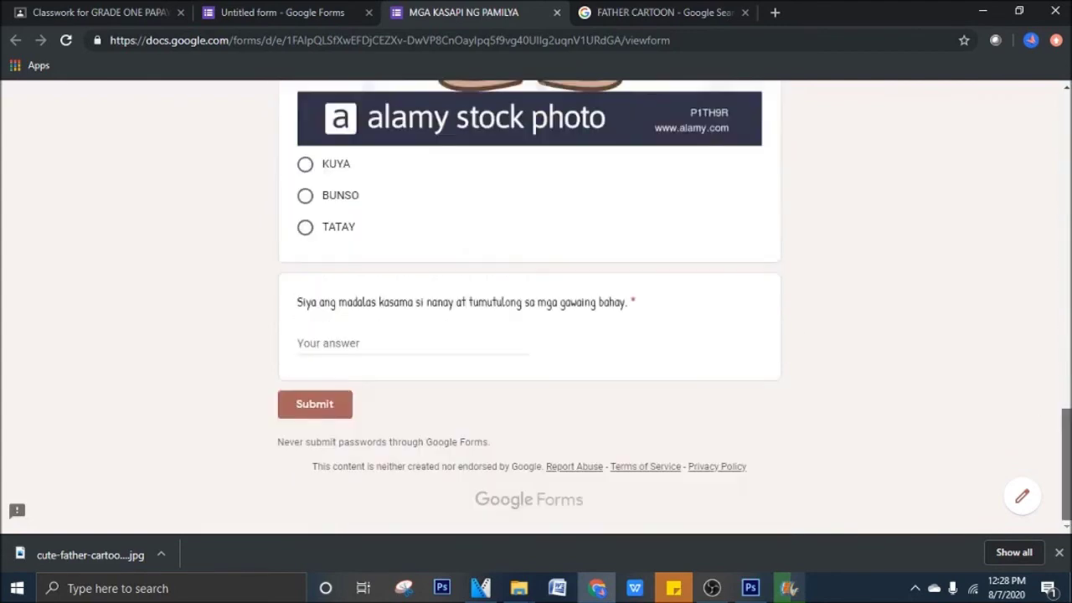
drag(1066, 465, 1066, 150)
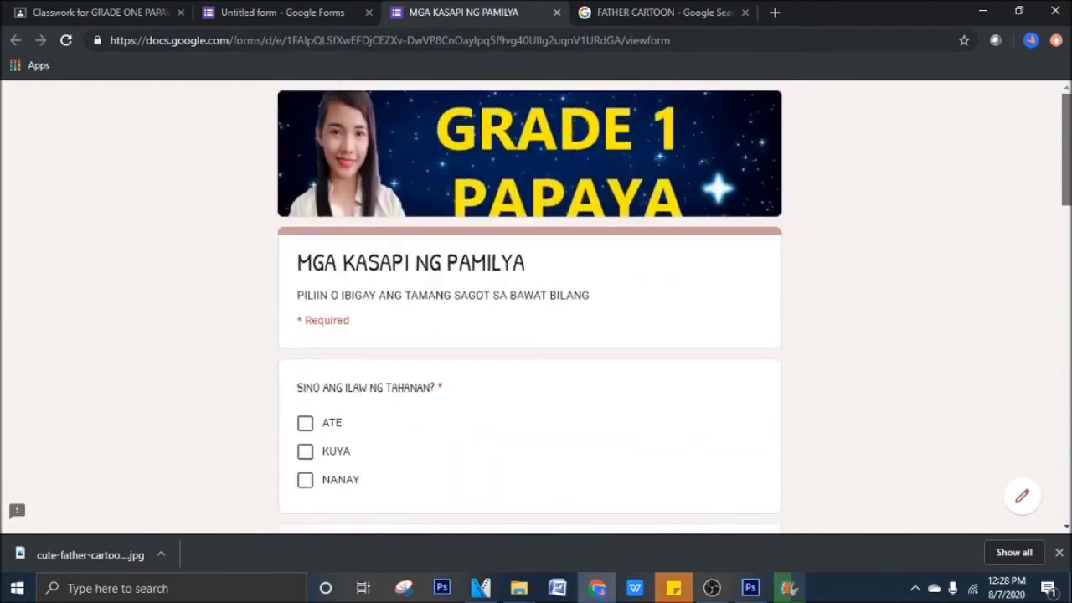
Step: Close the preview tab to return to the form editor
click(556, 12)
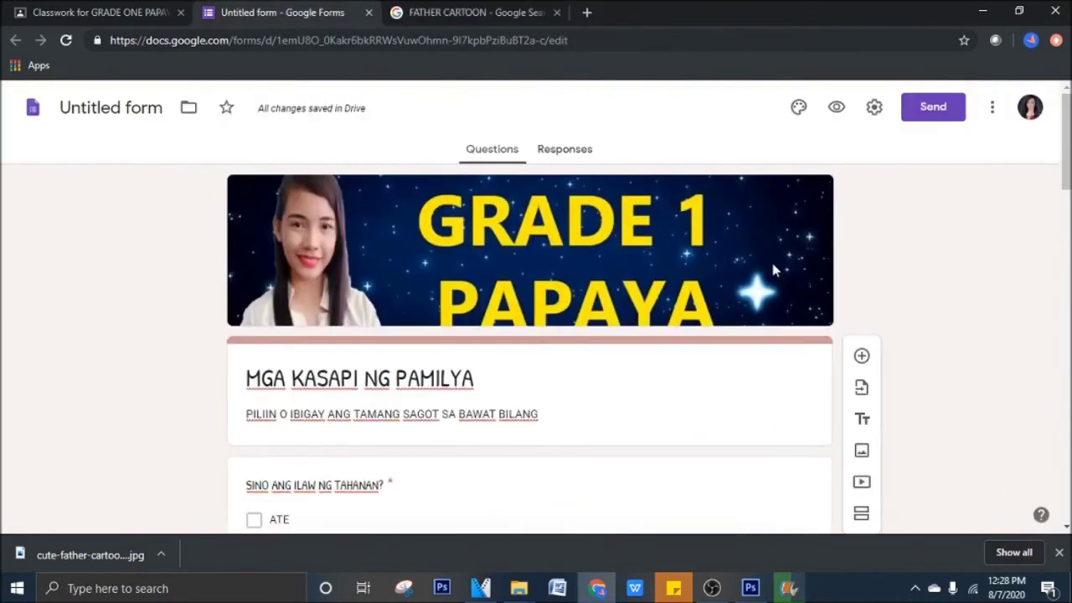
Step: Turn on Make this a quiz in the form's Quizzes settings and save
click(875, 109)
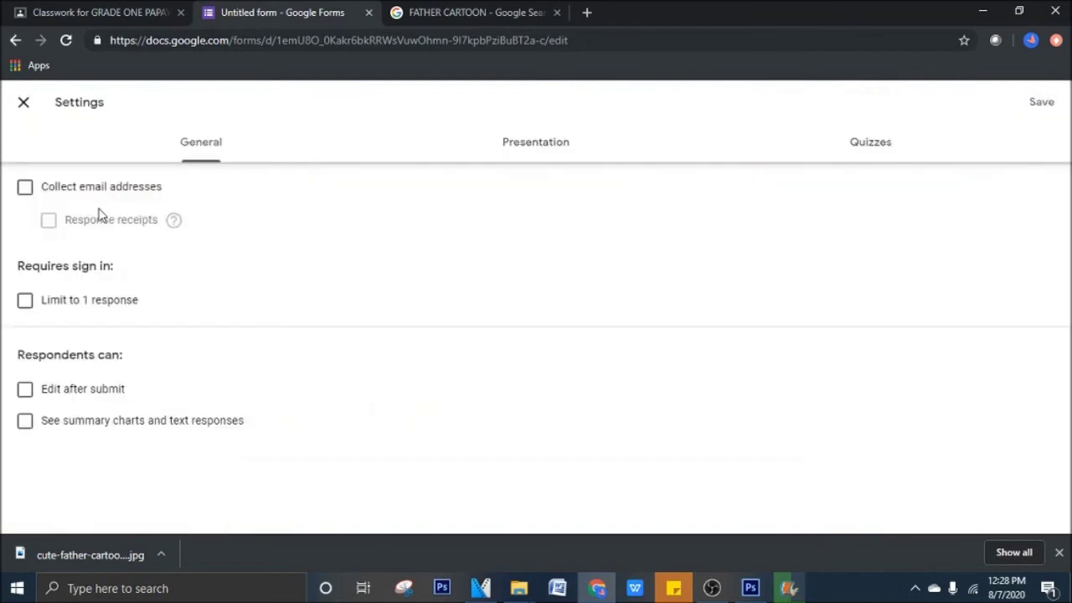
click(883, 149)
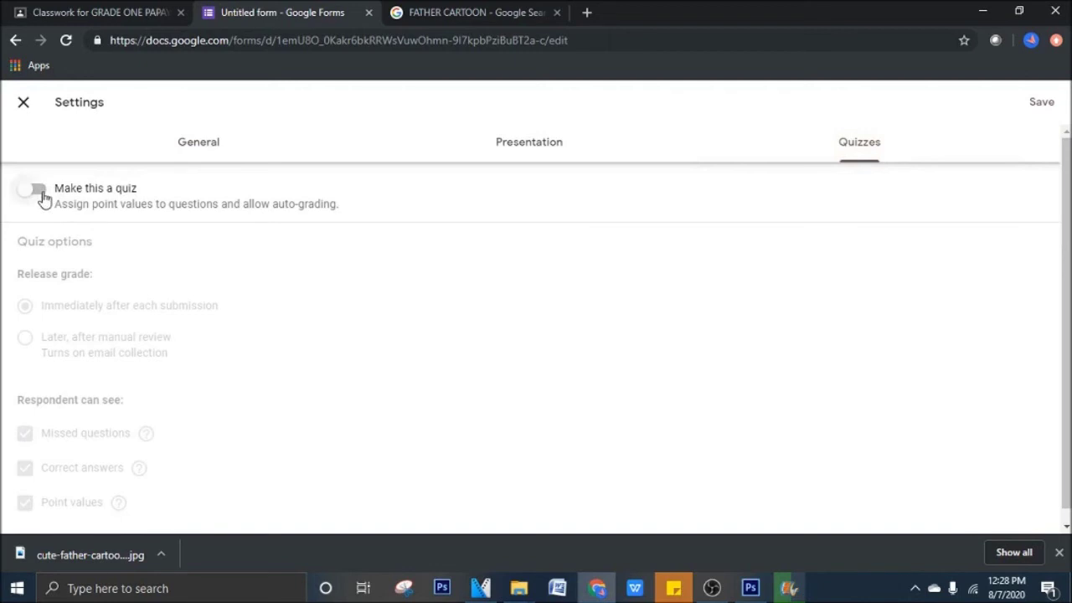
click(38, 191)
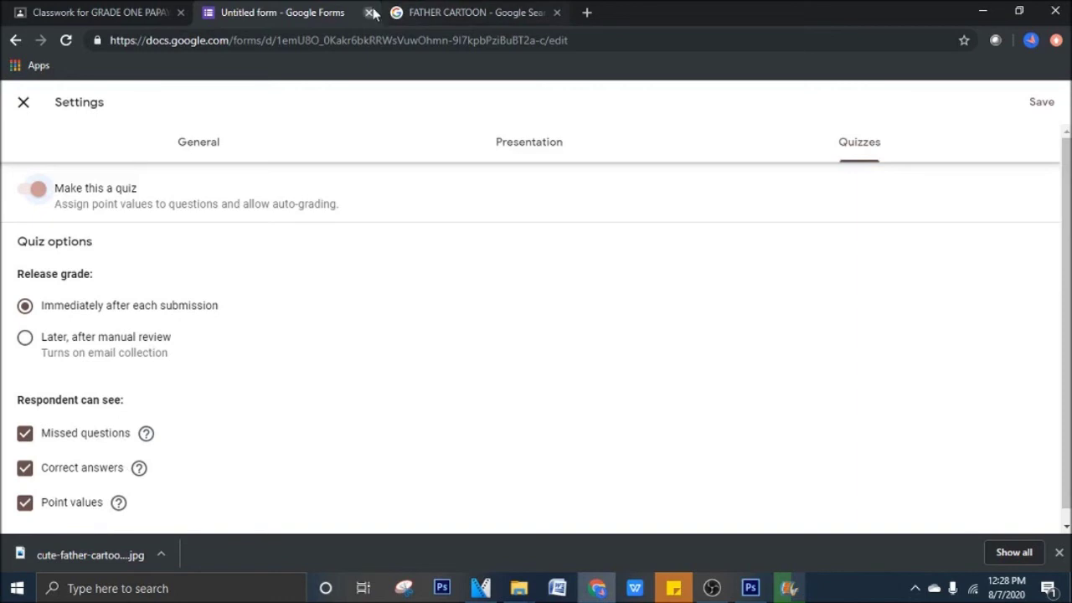
click(1046, 103)
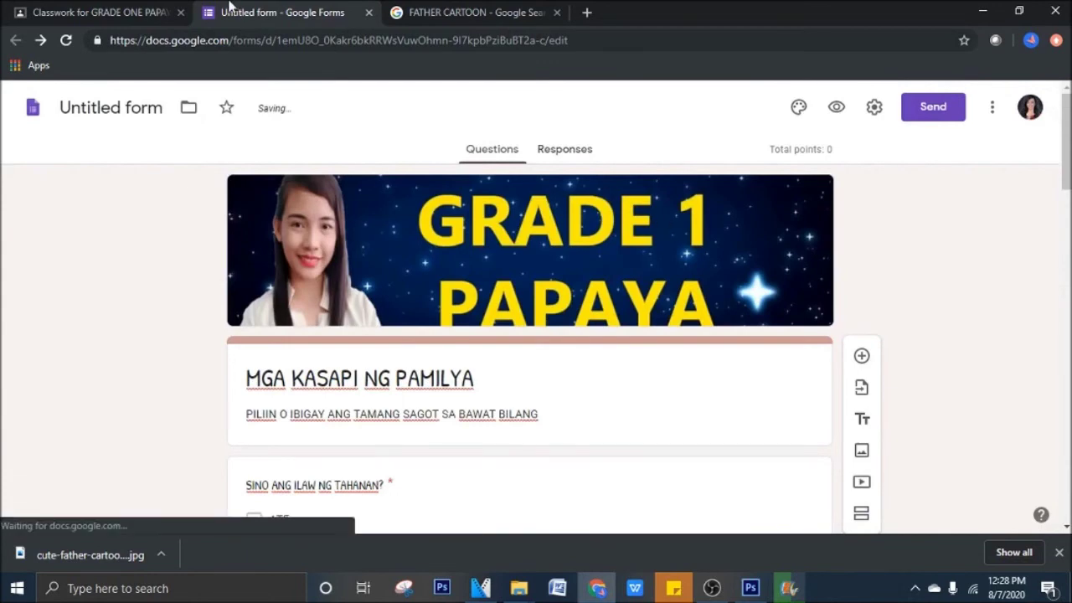
scroll(1066, 167, down, 3)
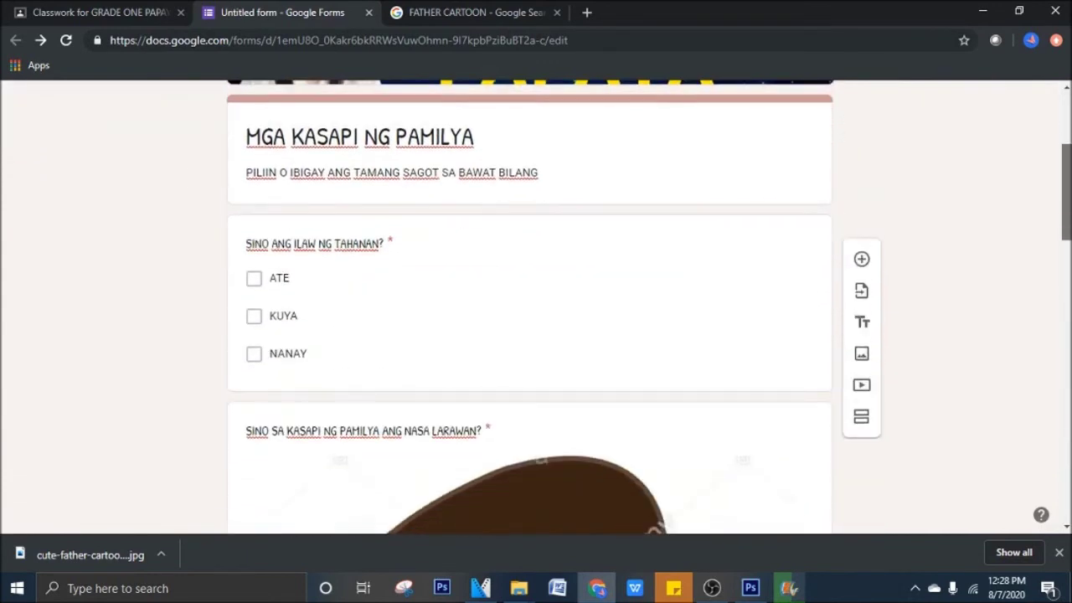
Step: Mark NANAY as the correct answer to 'SINO ANG ILAW NG TAHANAN?', worth 1 point
click(390, 245)
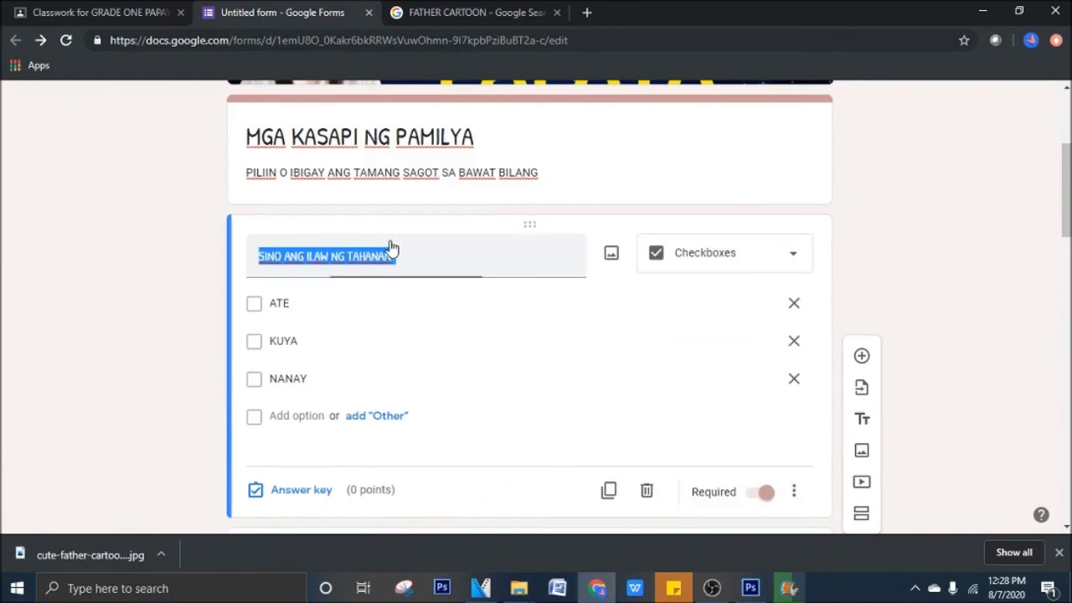
click(302, 489)
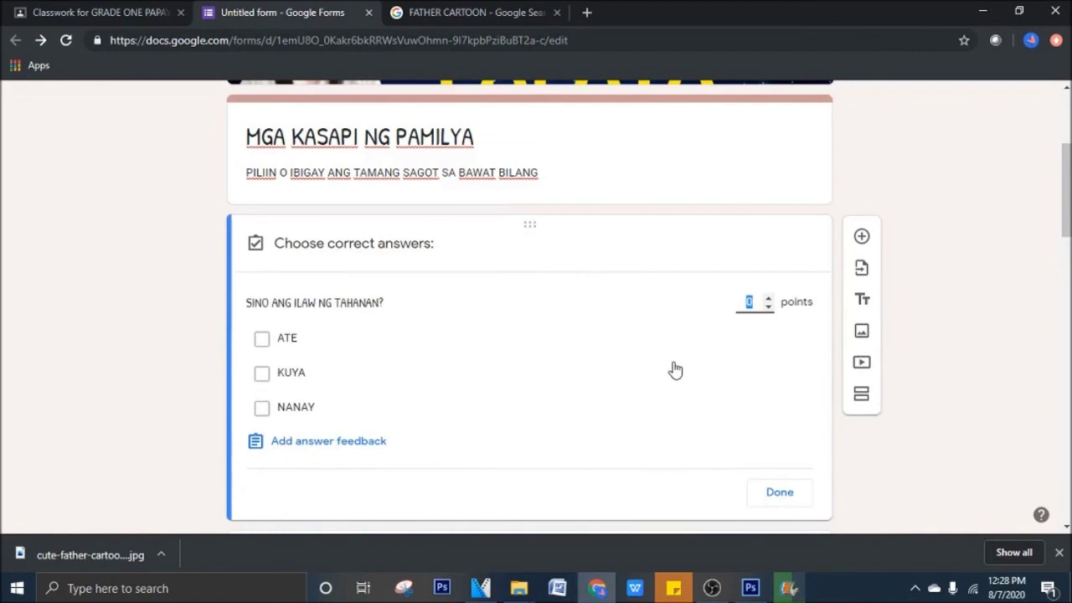
click(303, 410)
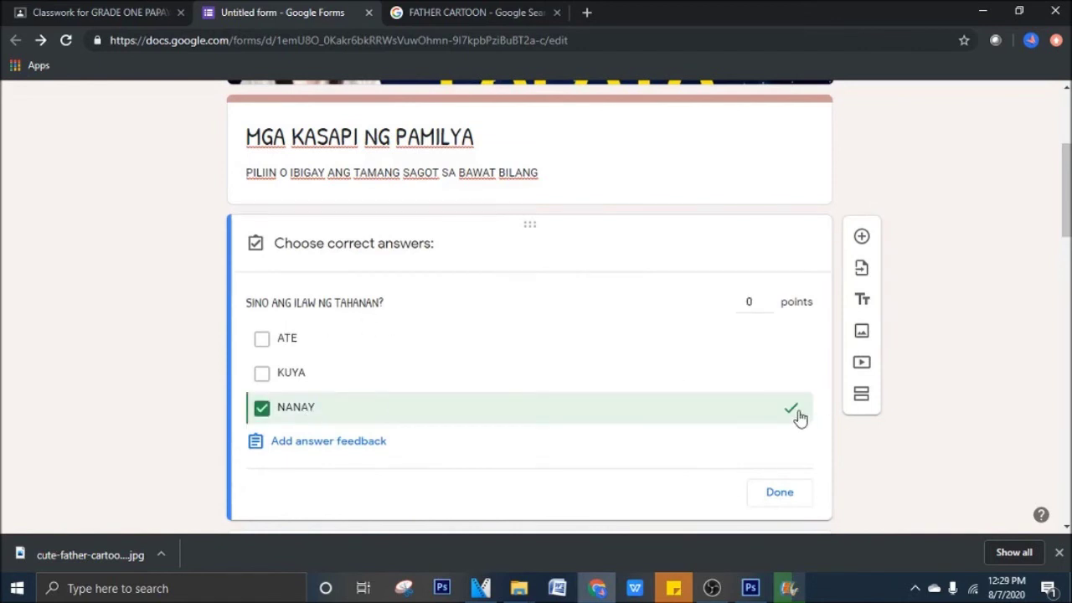
click(753, 301)
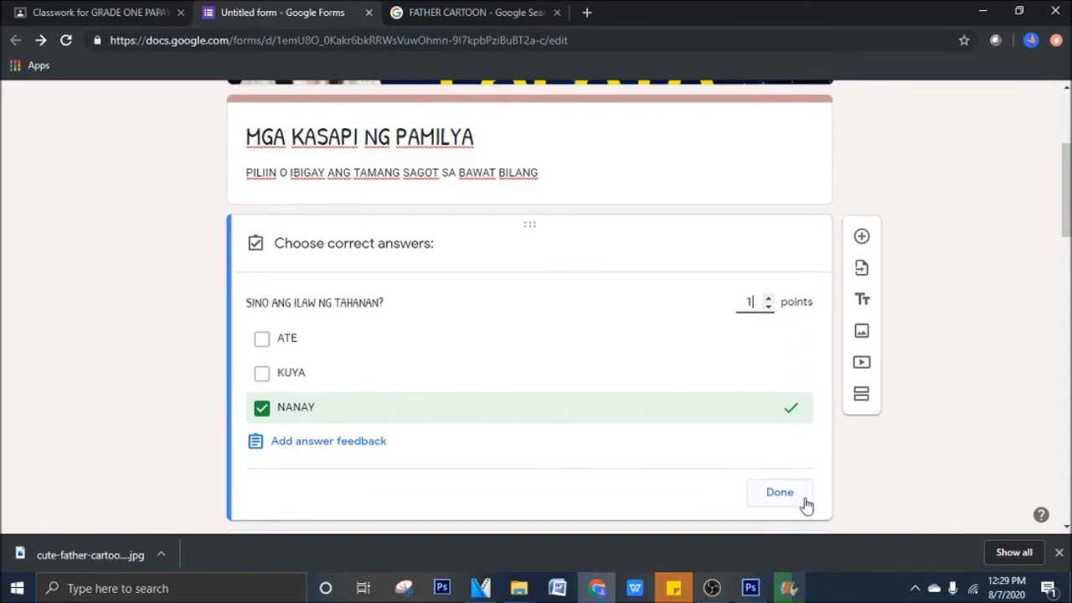
click(777, 494)
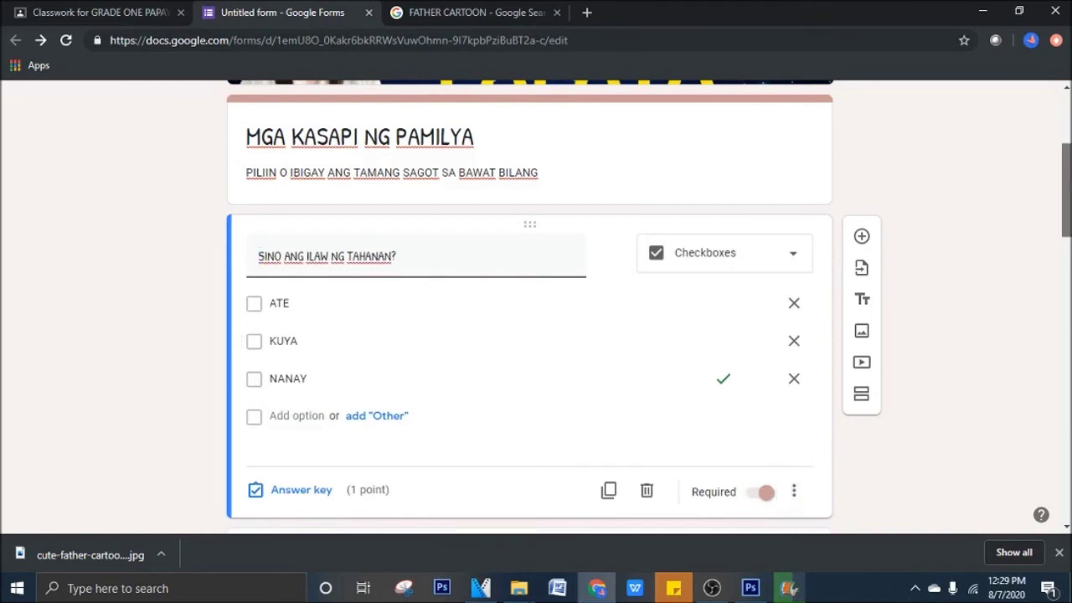
Step: Mark TATAY as the correct answer in the picture question's answer key
scroll(1055, 205, down, 5)
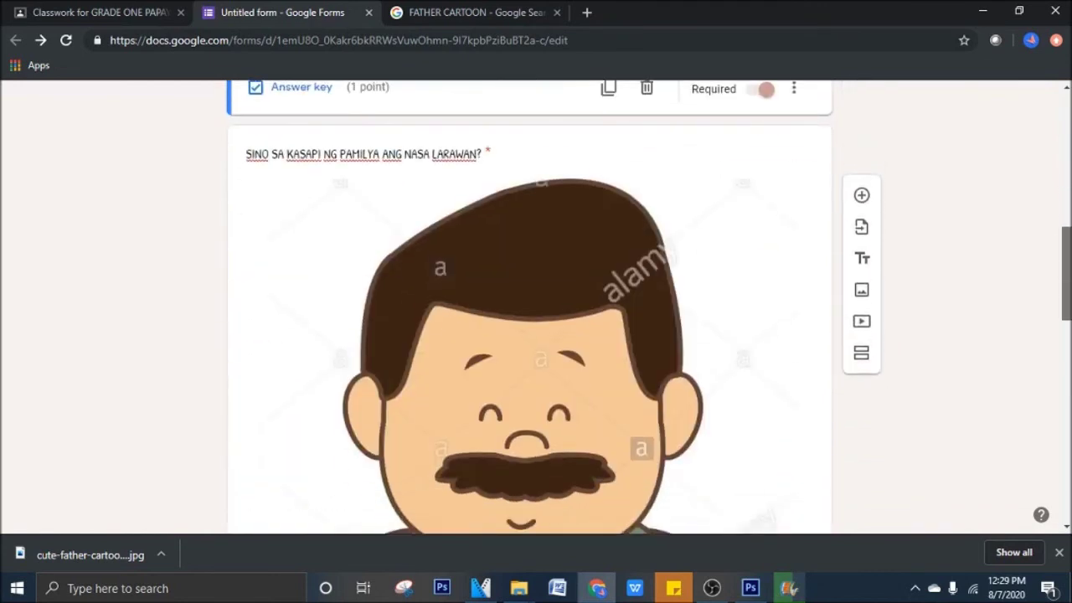
scroll(536, 307, down, 8)
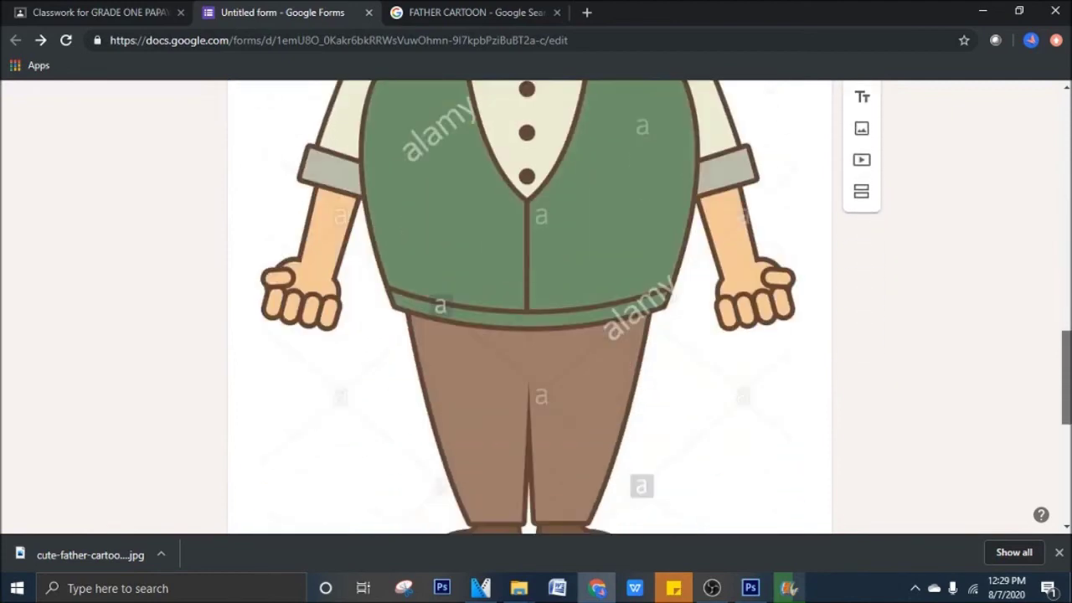
scroll(320, 440, down, 3)
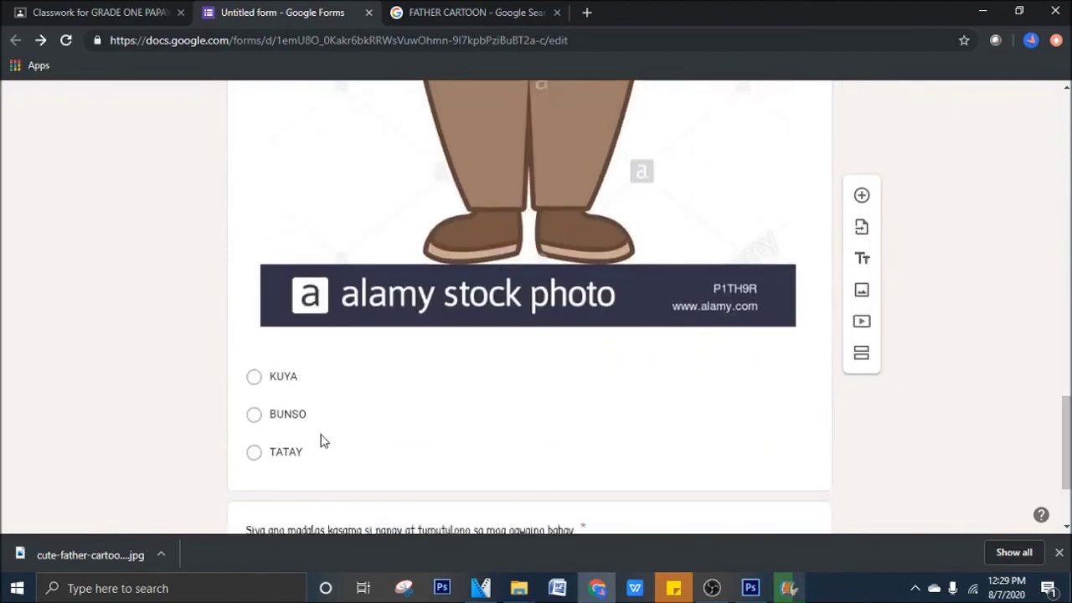
scroll(1023, 256, up, 10)
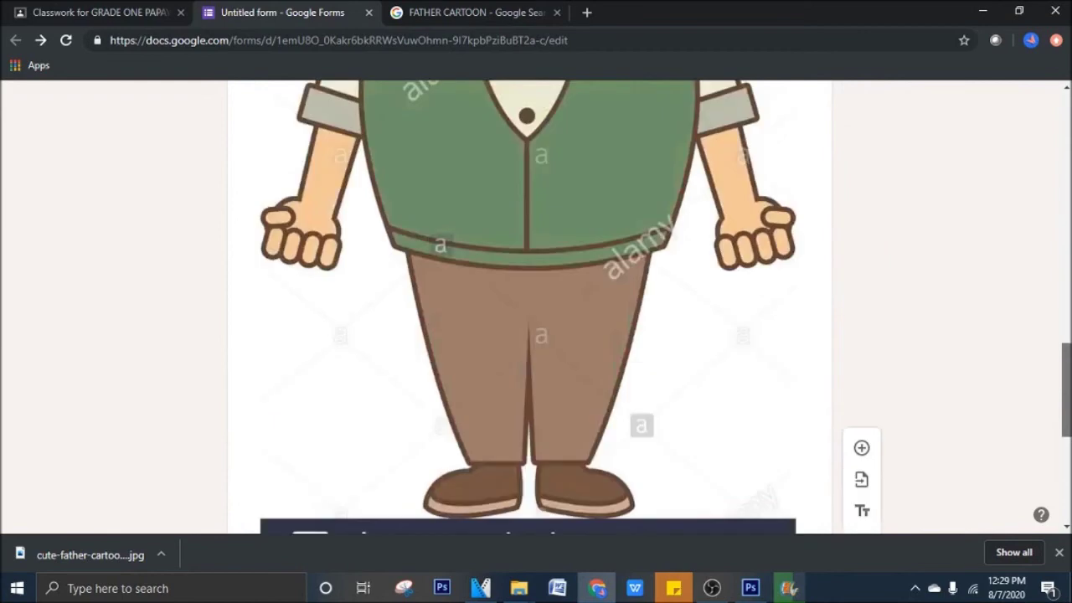
click(374, 241)
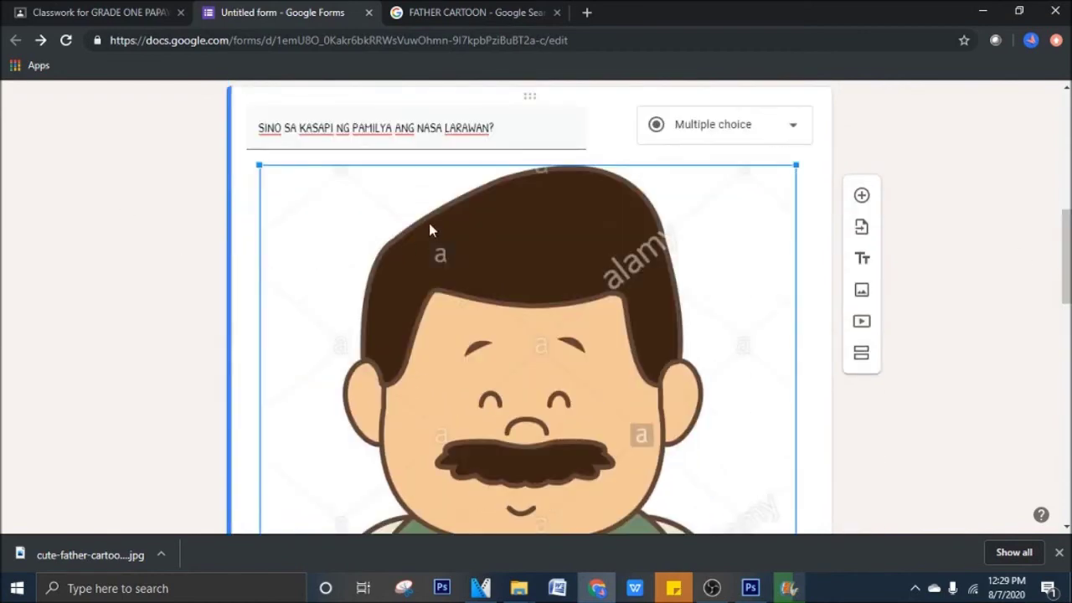
triple_click(460, 136)
drag(1066, 251, 1066, 431)
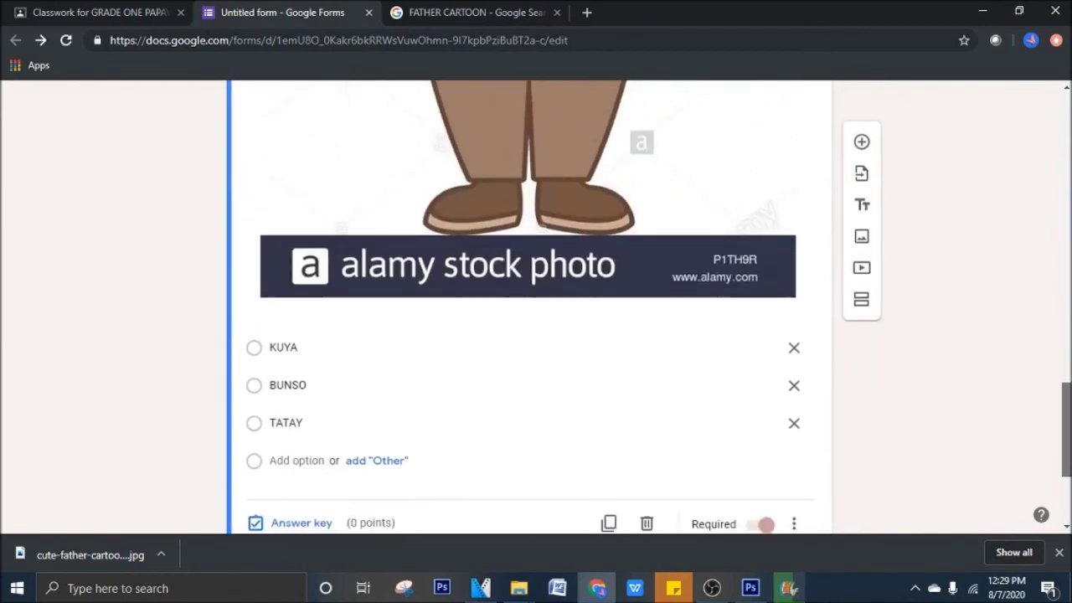
click(323, 529)
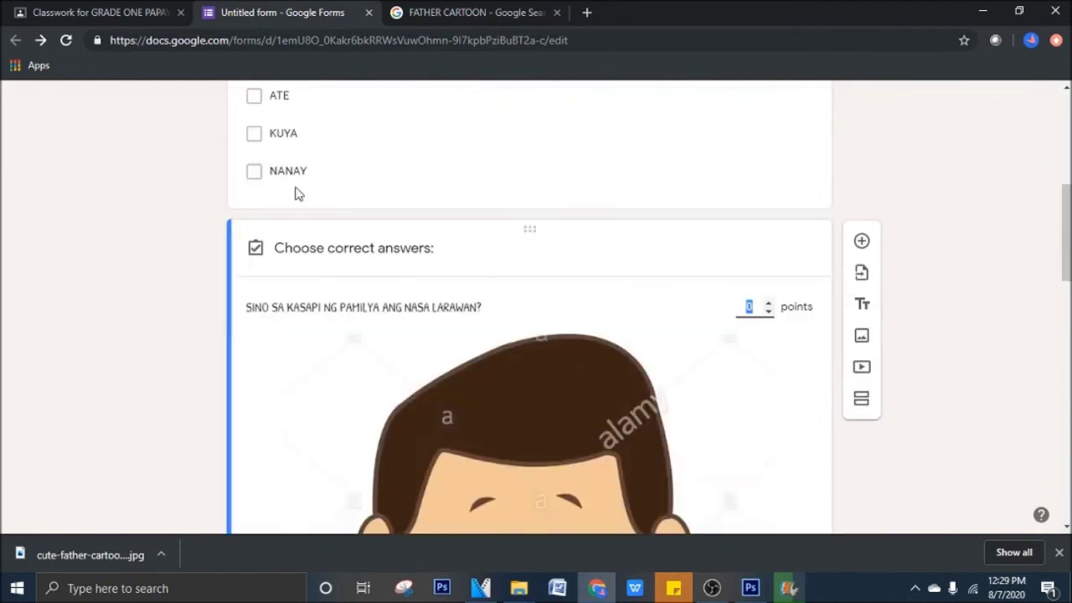
drag(1066, 237, 1008, 447)
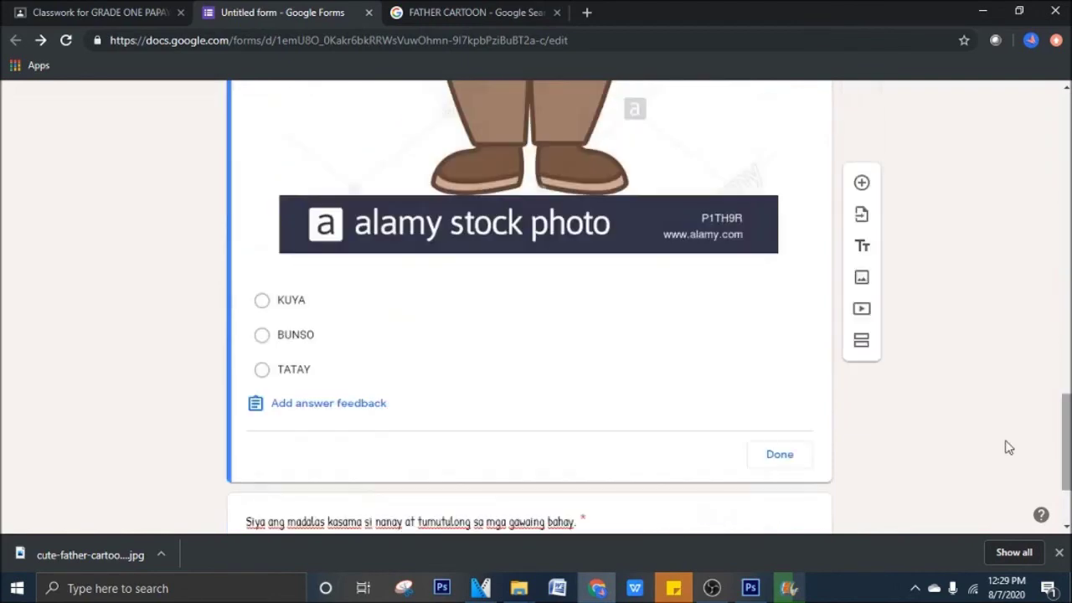
click(304, 375)
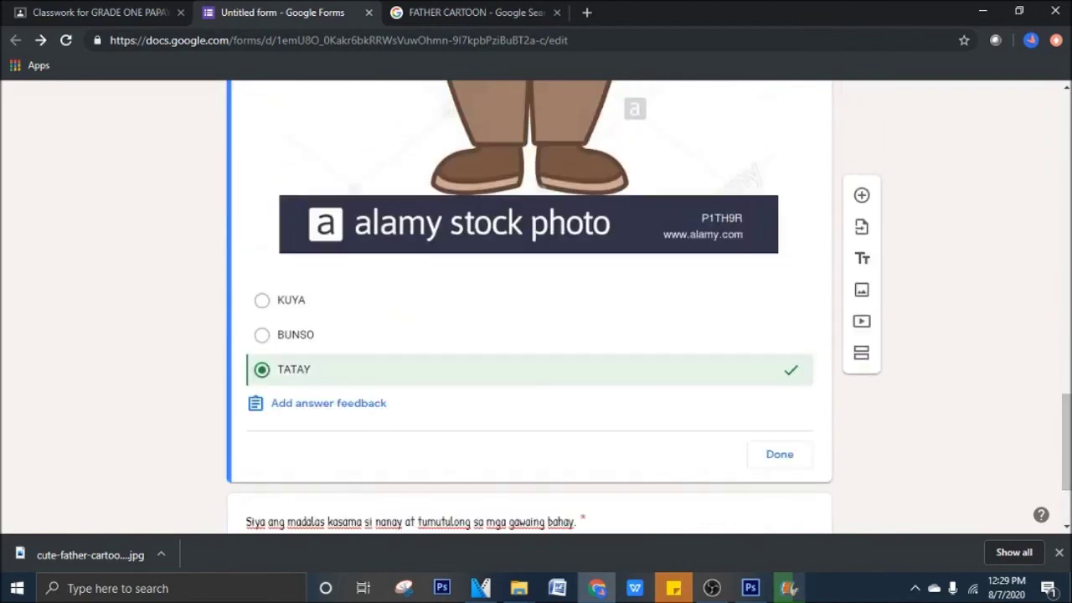
Step: Make the picture question worth 1 point
scroll(527, 301, up, 1)
drag(1065, 435, 1003, 260)
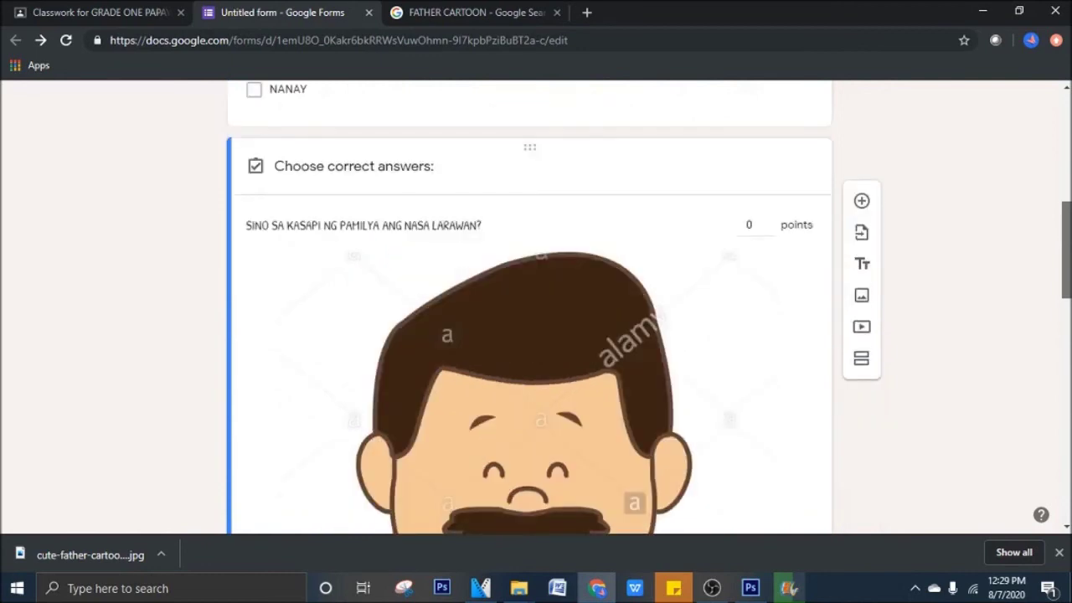
click(755, 224)
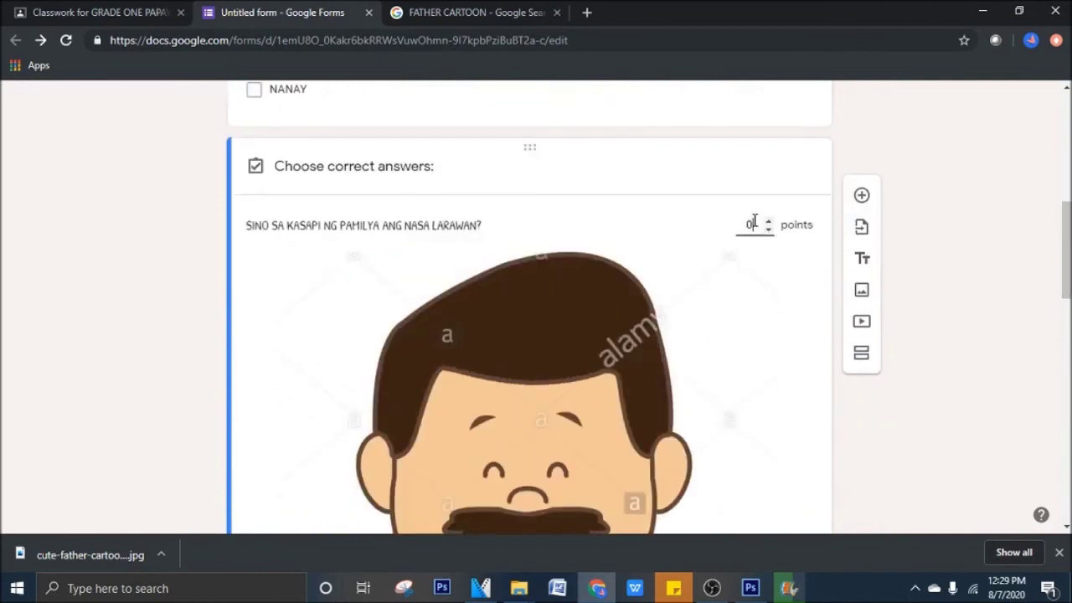
key(BackSpace)
text(4)
key(BackSpace)
text(1)
drag(1066, 293, 1065, 482)
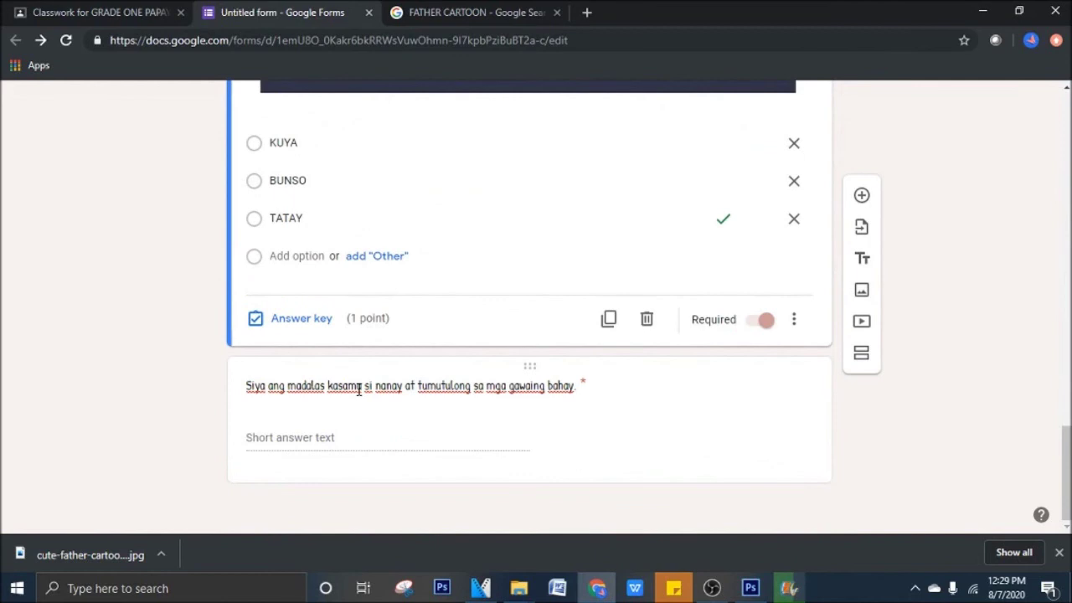
Step: Add 'ate' as the correct answer to the short-answer housework question
click(377, 385)
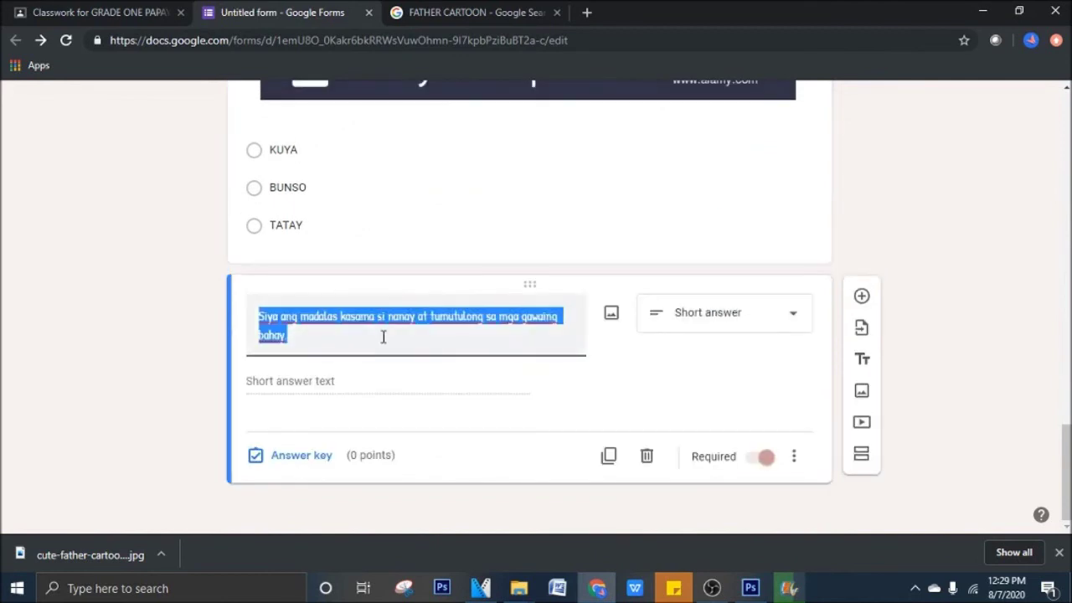
click(466, 338)
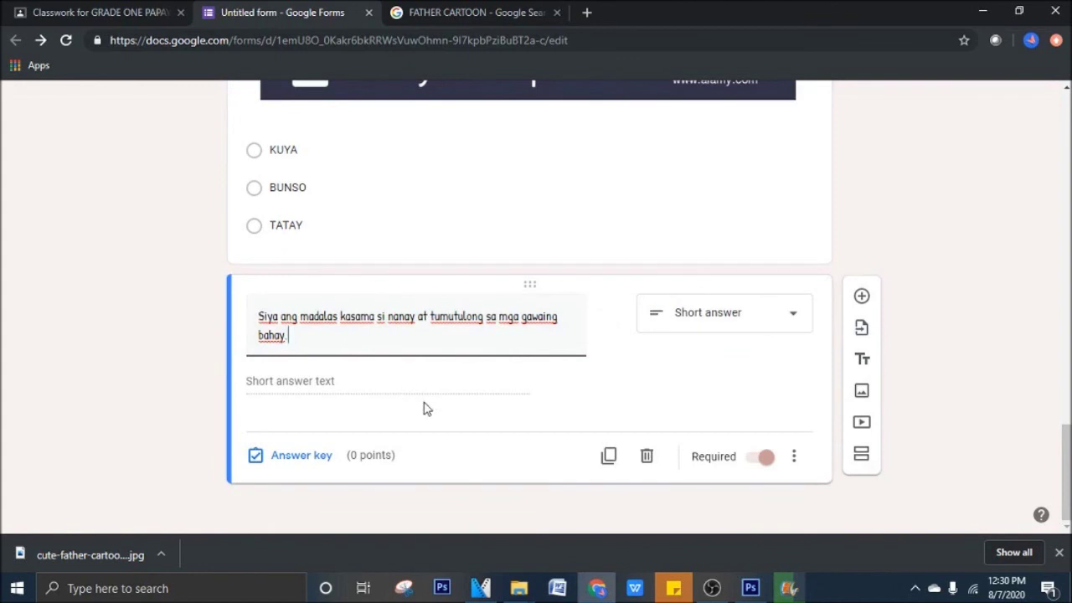
click(301, 460)
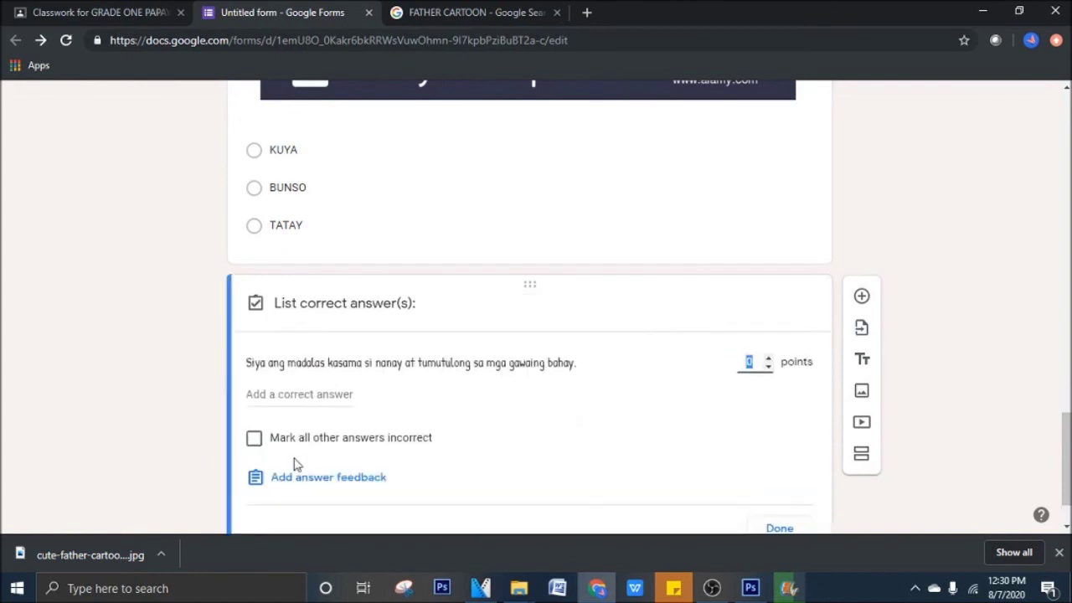
click(330, 395)
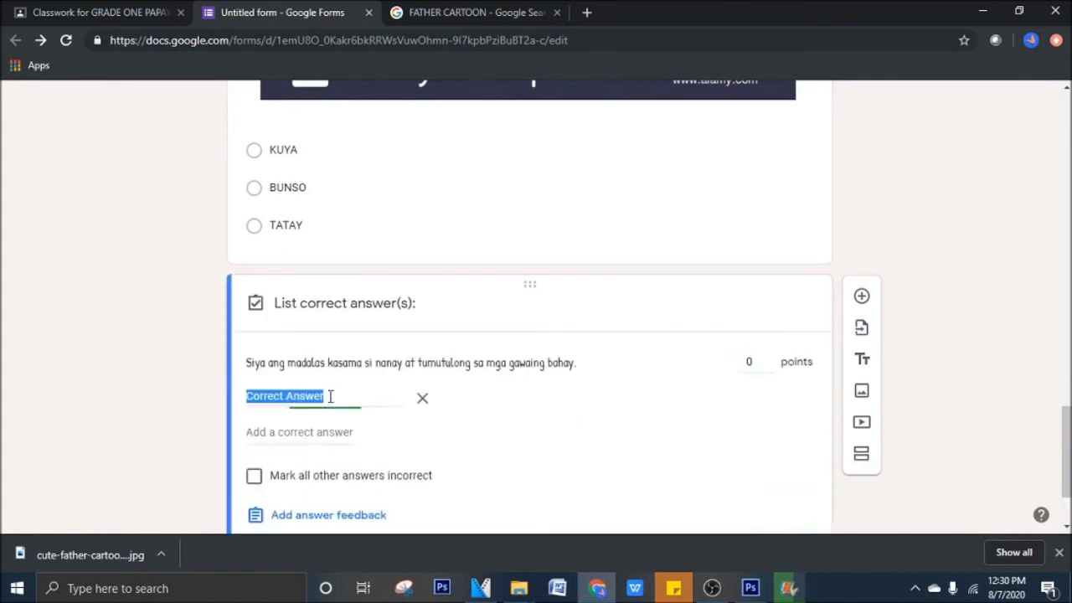
text(ate)
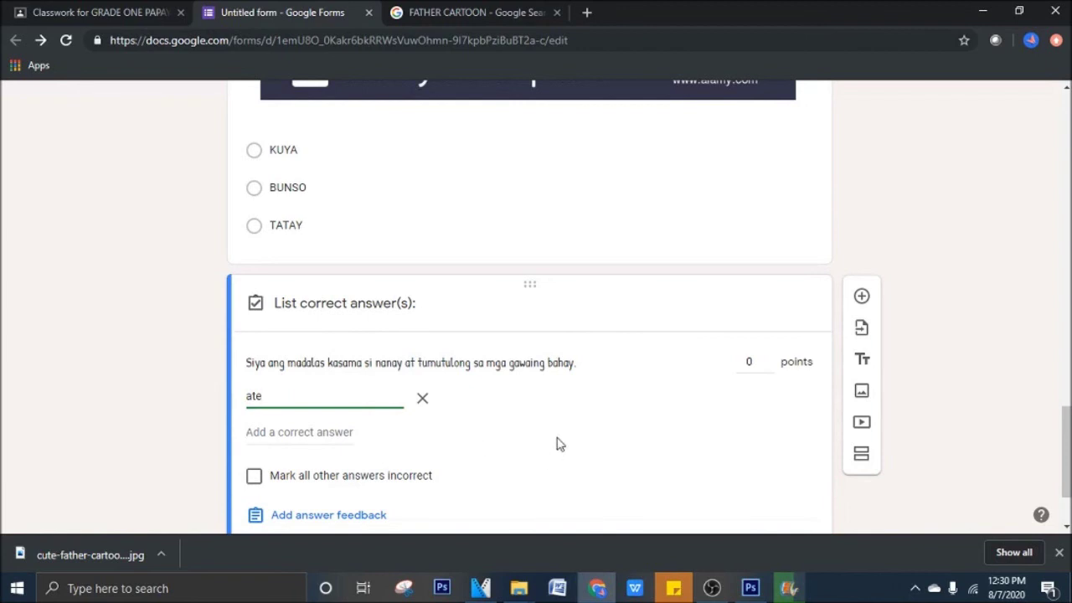
scroll(365, 411, down, 1)
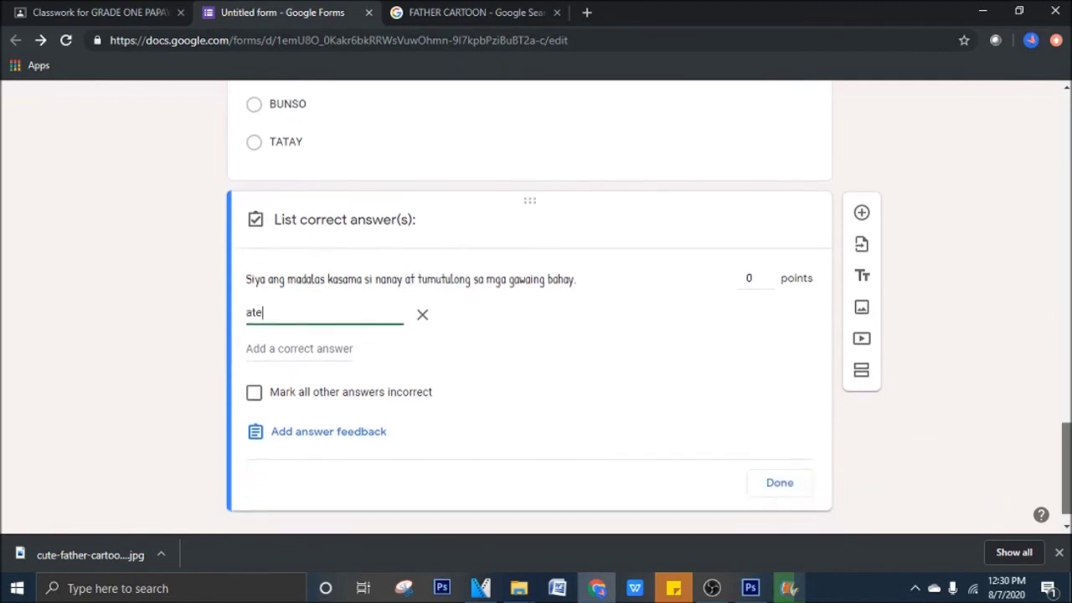
click(404, 398)
Step: Mark all other answers incorrect and make the question worth 3 points
click(404, 400)
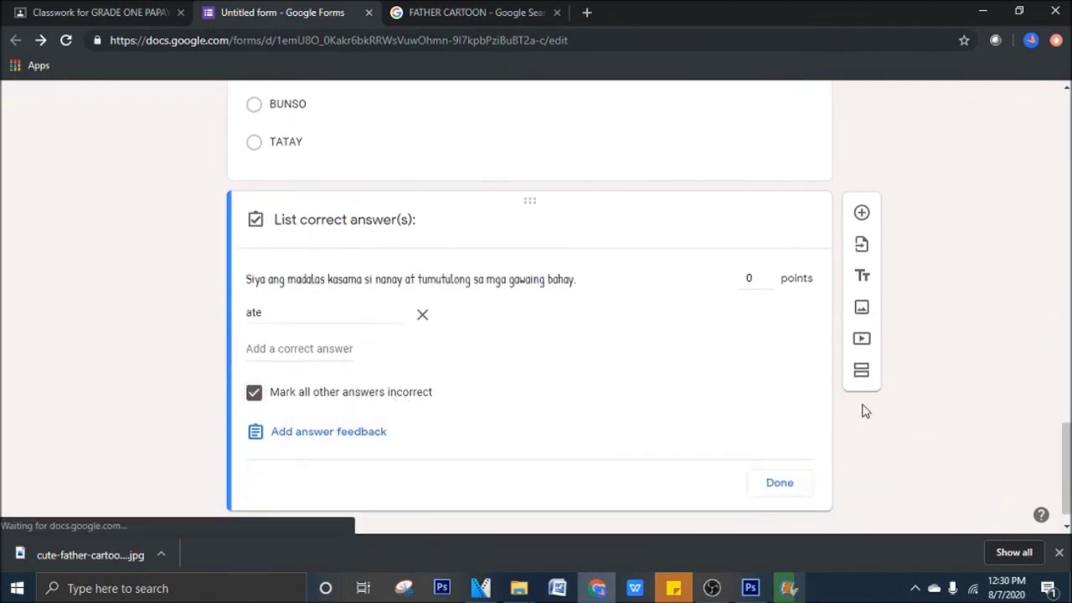
click(750, 278)
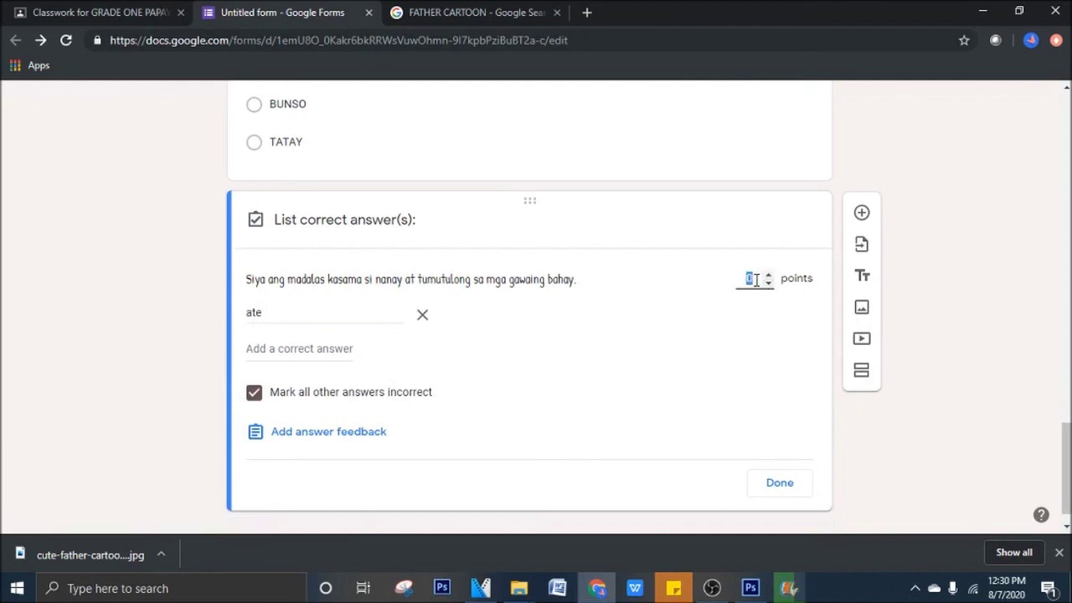
text(3)
click(785, 490)
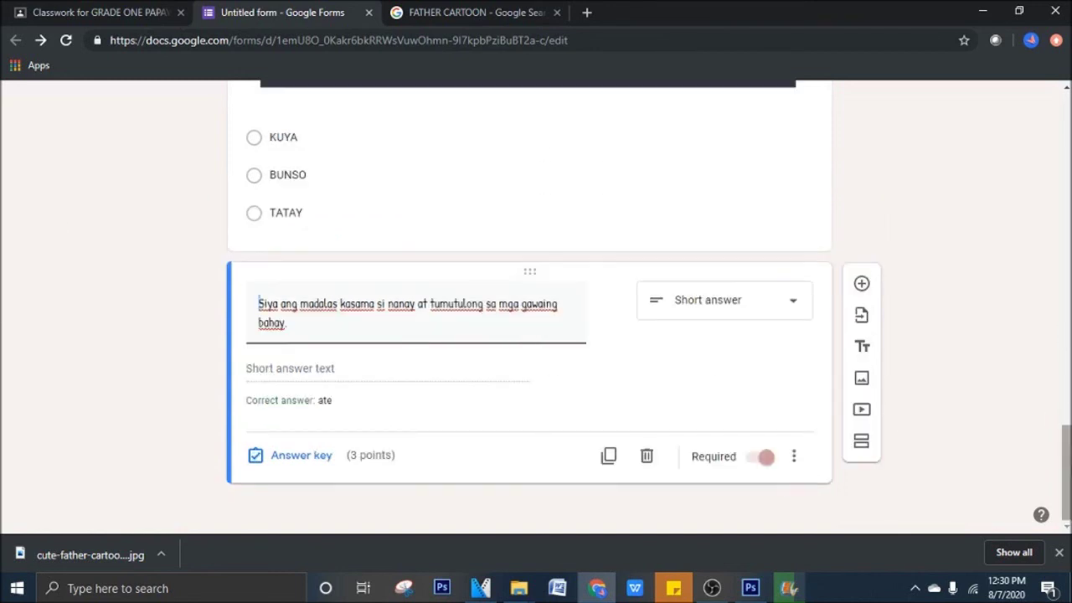
Step: Preview the finished quiz, then return to the Classroom assignment tab
scroll(1067, 460, up, 1)
scroll(1067, 461, up, 15)
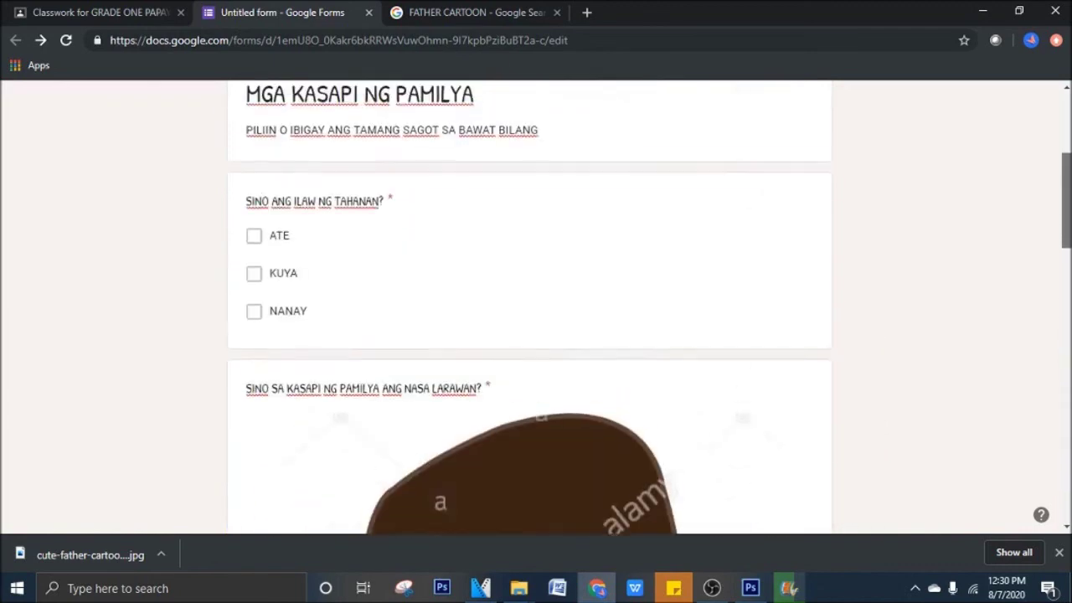
scroll(536, 310, up, 1)
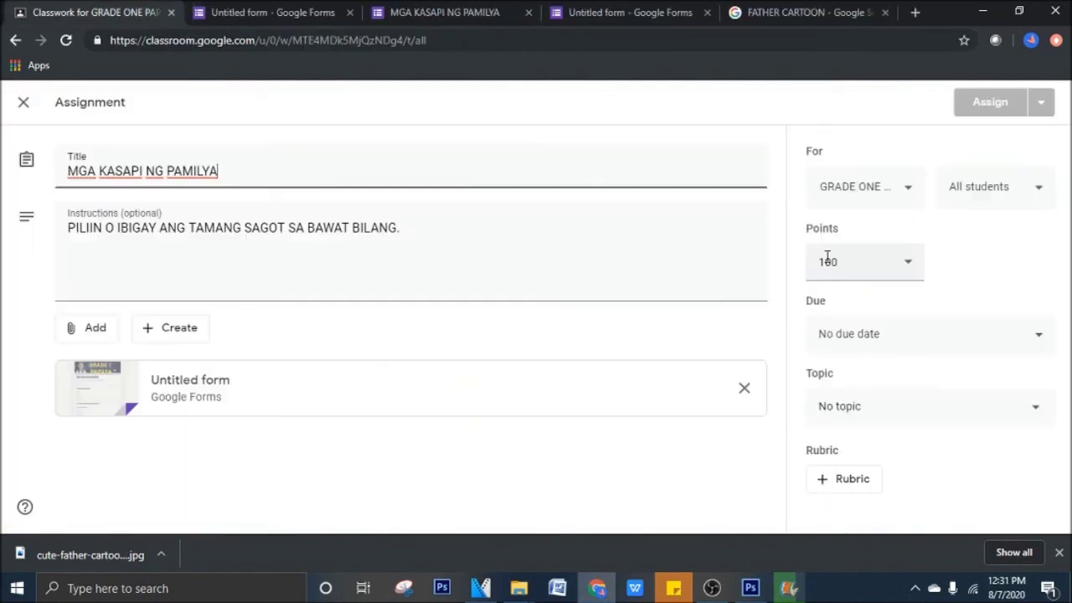
click(507, 10)
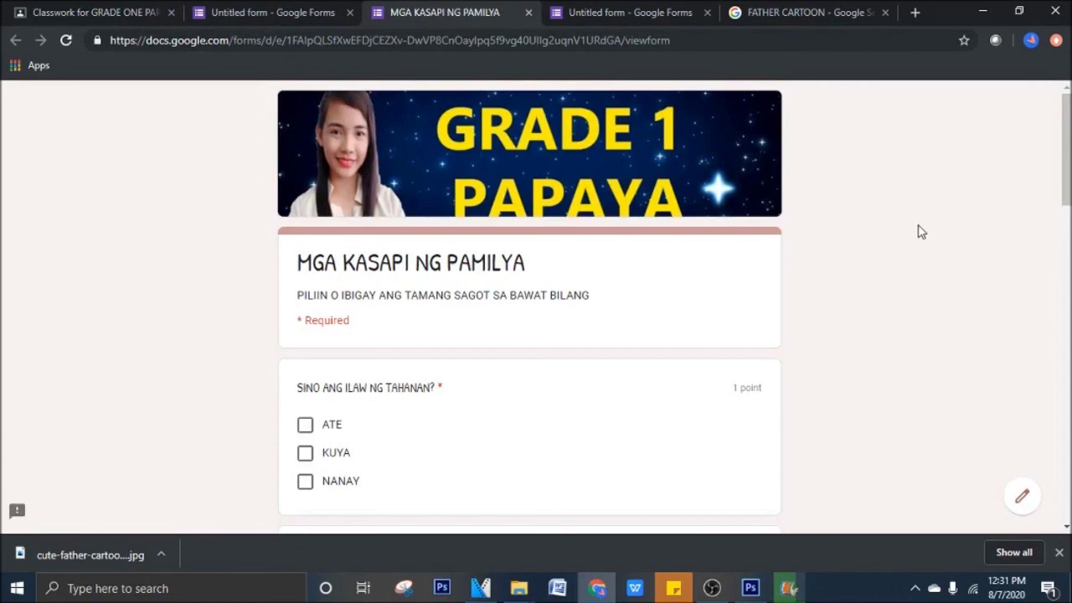
click(94, 12)
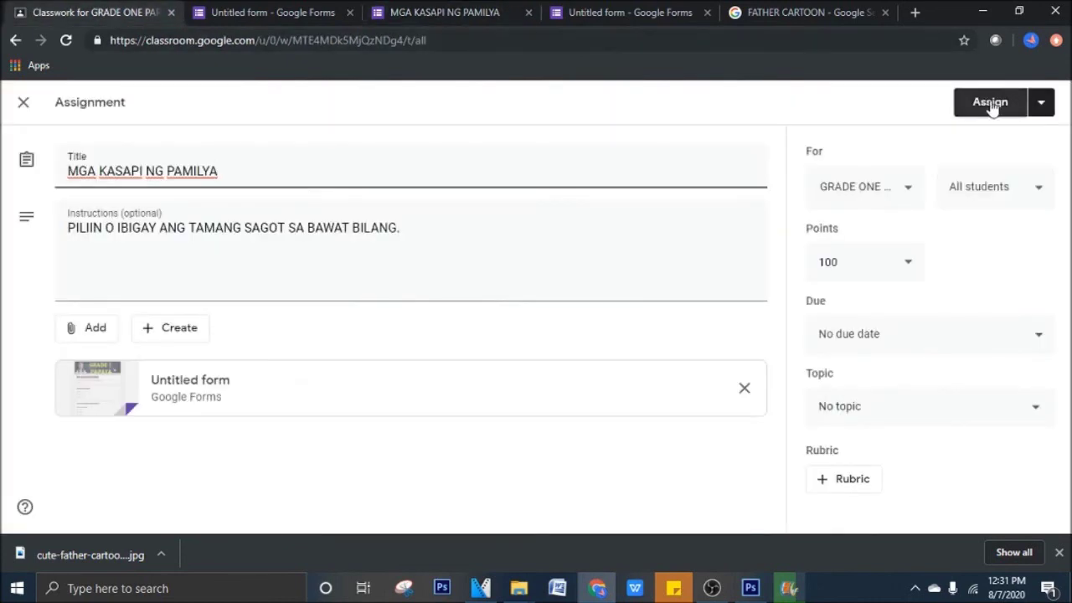
Step: Set the MGA KASAPI NG PAMILYA assignment to Ungraded and post it to the class
click(908, 266)
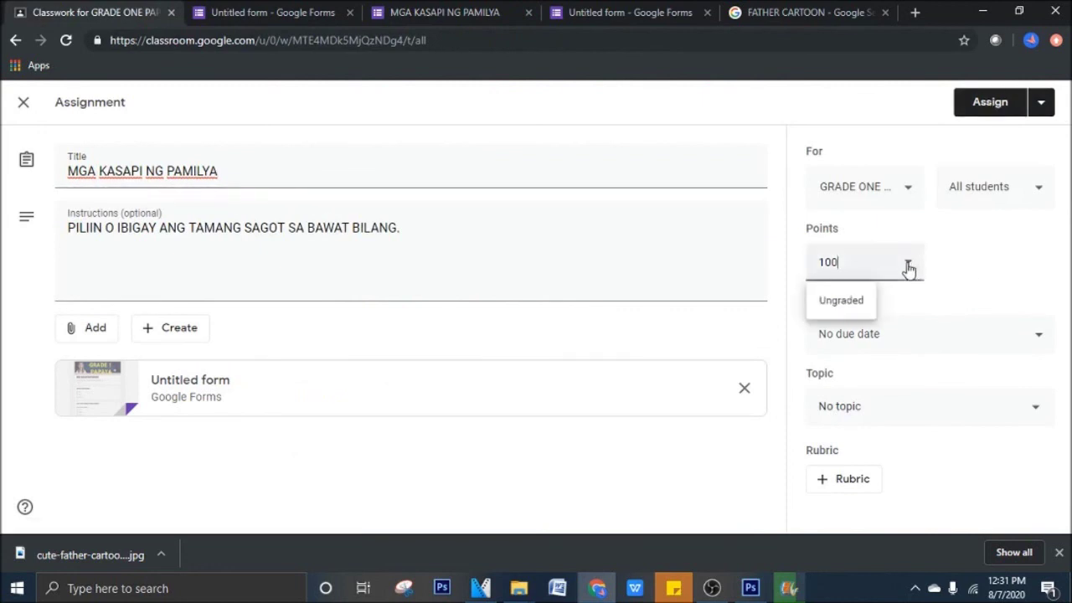
click(840, 301)
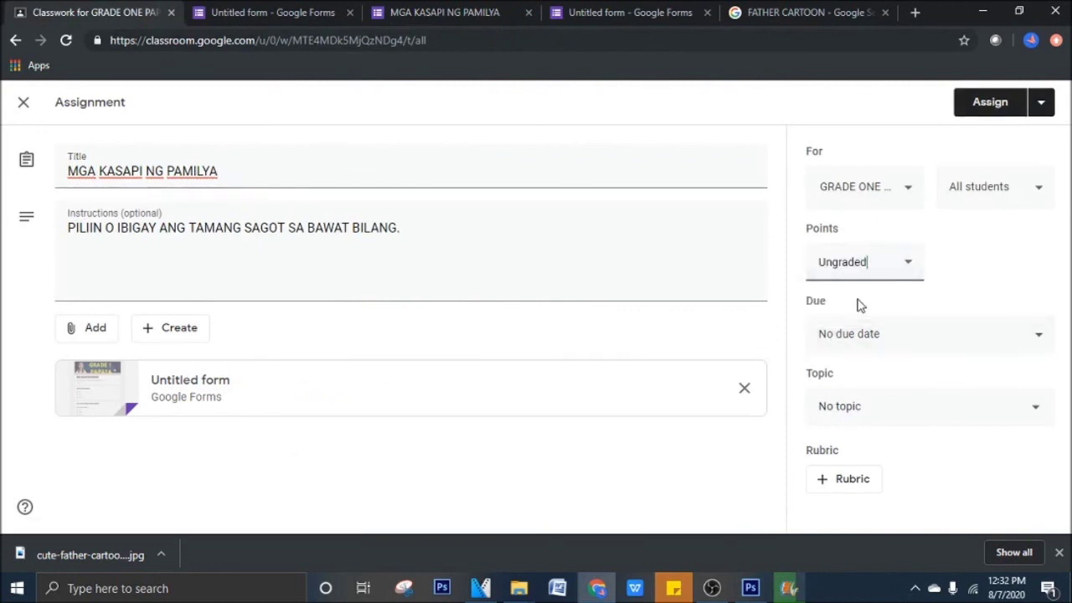
click(1000, 109)
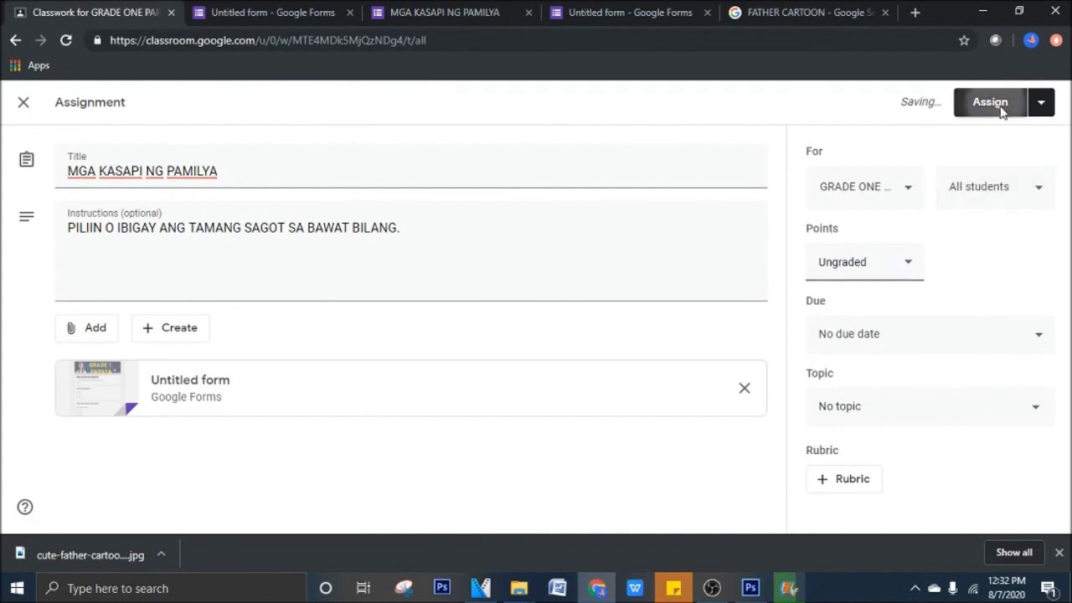
click(628, 357)
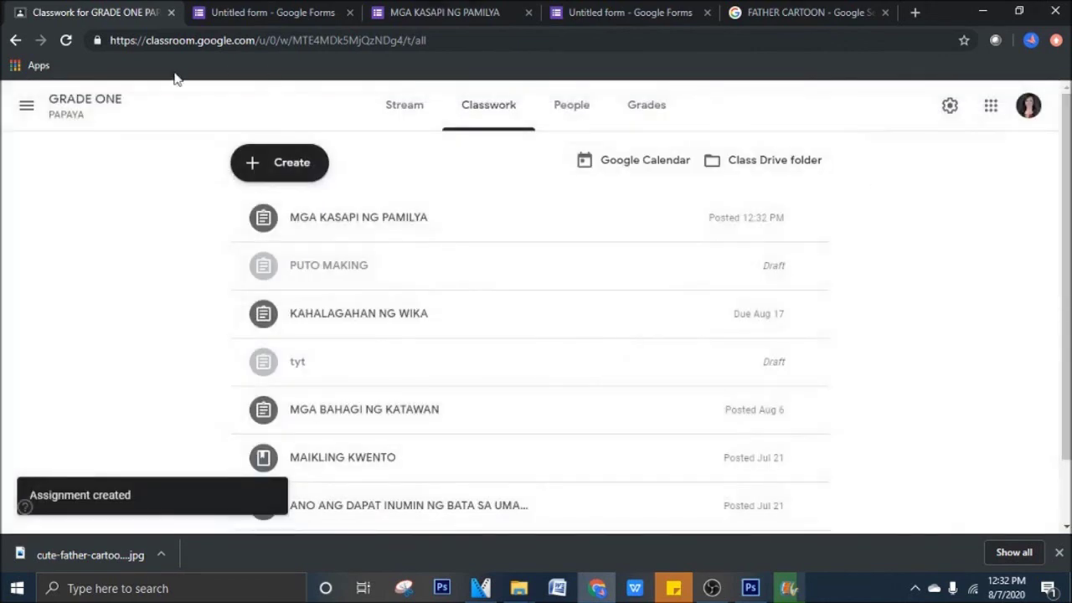
click(74, 107)
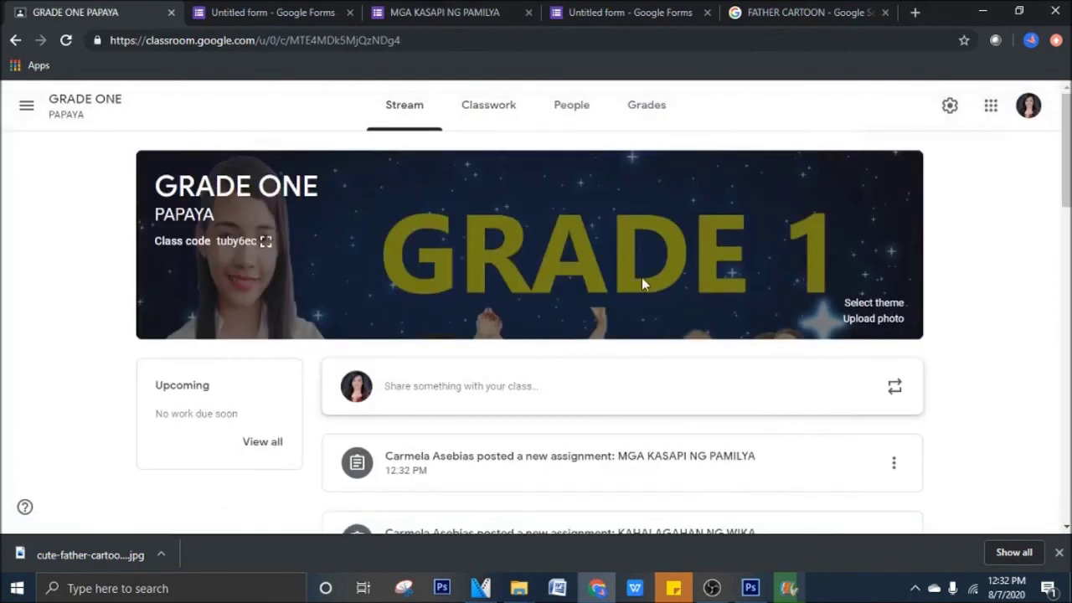
Step: Open the posted MGA KASAPI NG PAMILYA assignment to view its attached quiz form
click(740, 471)
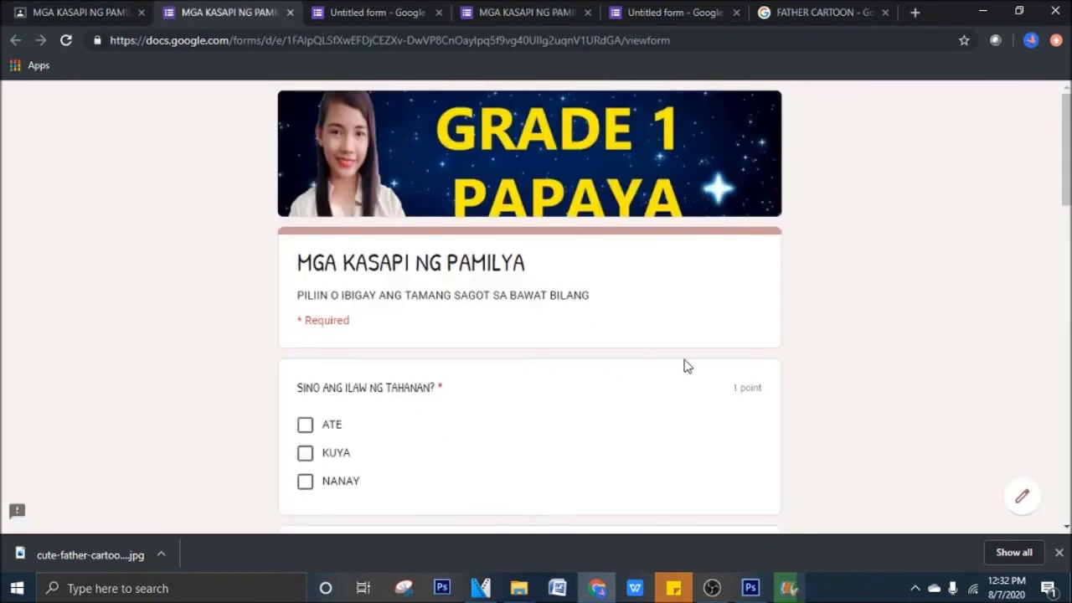
scroll(684, 365, down, 2)
scroll(698, 371, up, 2)
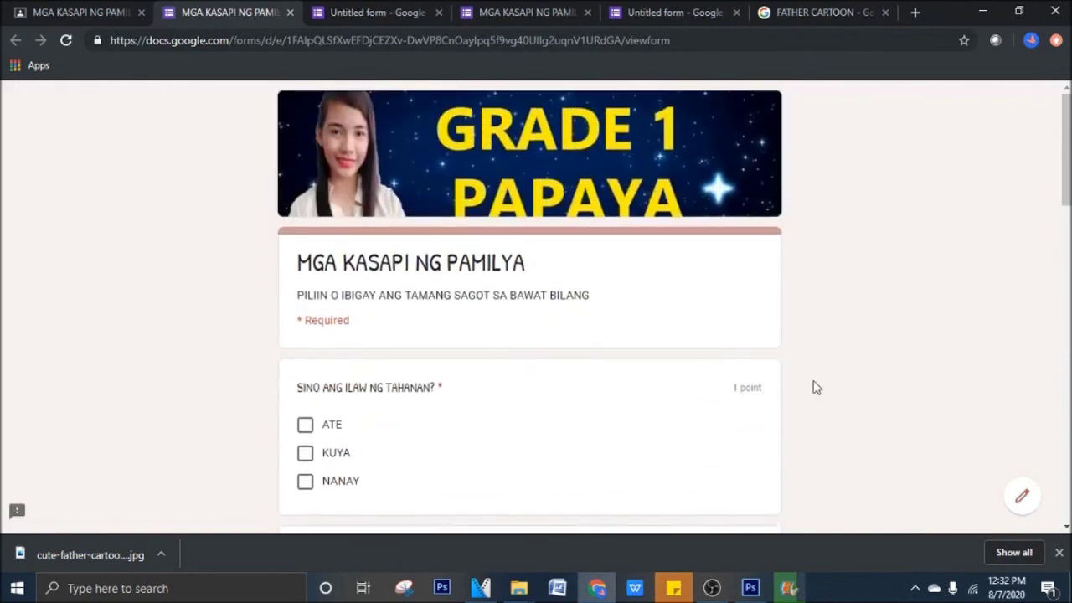